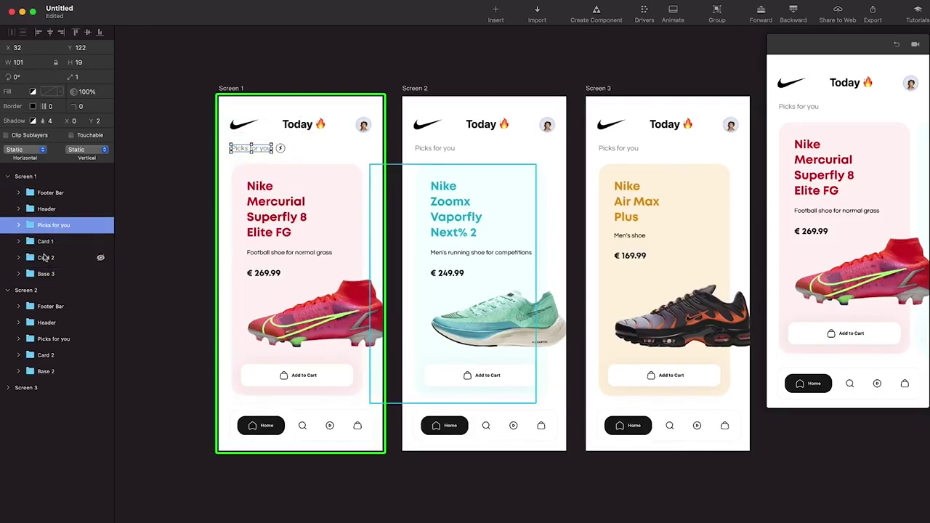
- In Screen 1, rename the Base 3 group as Base and delete the Card 2 group
click(45, 241)
click(45, 257)
double_click(50, 274)
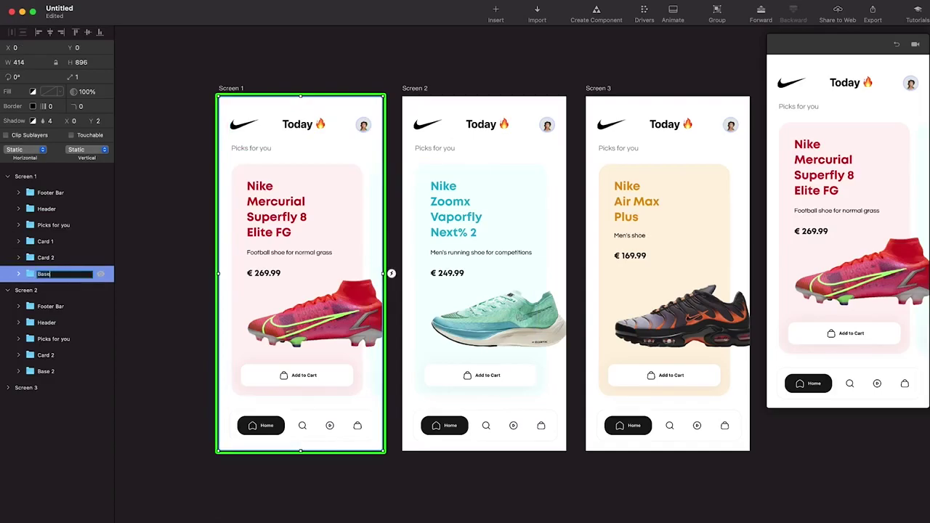
key(Return)
click(18, 274)
click(18, 275)
click(50, 259)
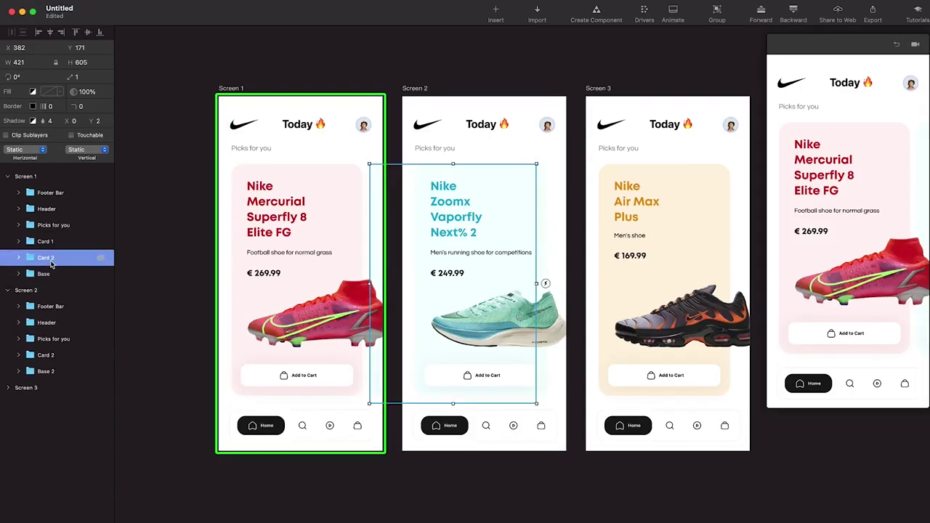
key(Delete)
- Examine the text content, CTA content, image and base layers inside Screen 1's Card 1 group
click(54, 244)
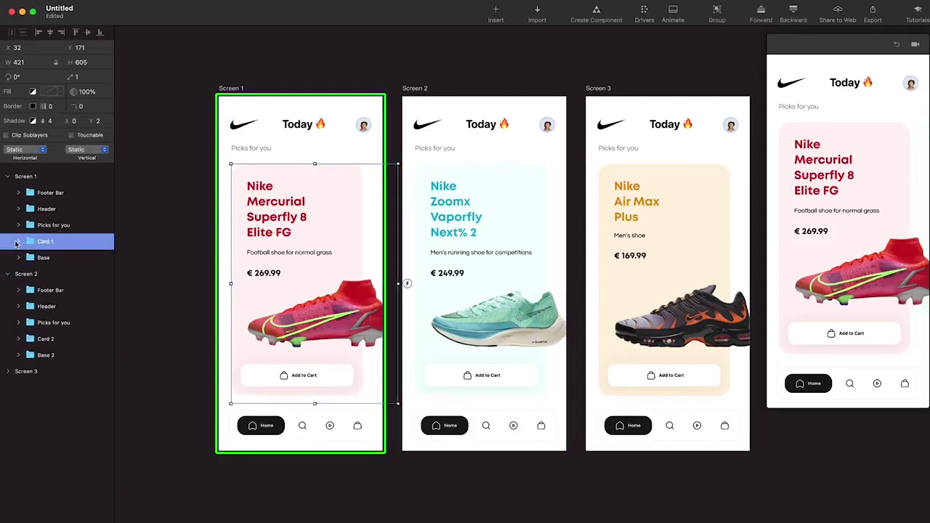
click(16, 244)
click(260, 236)
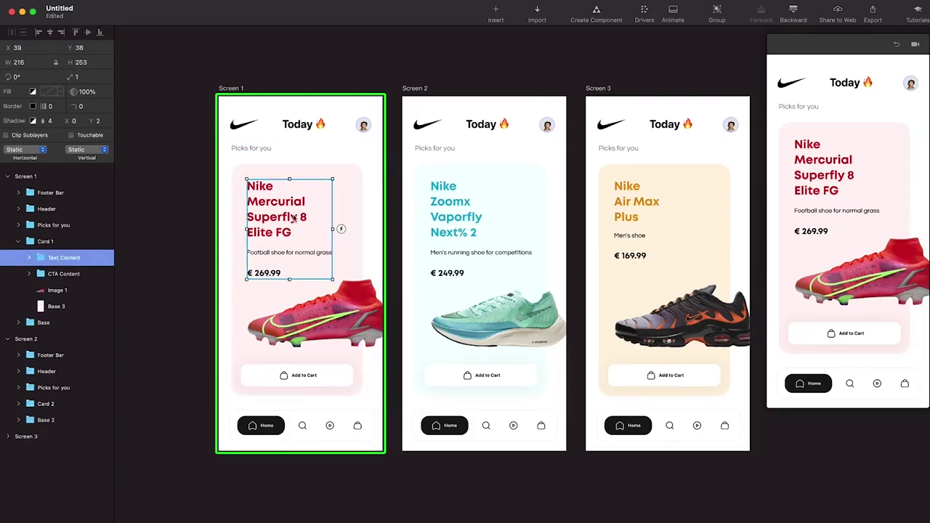
click(64, 275)
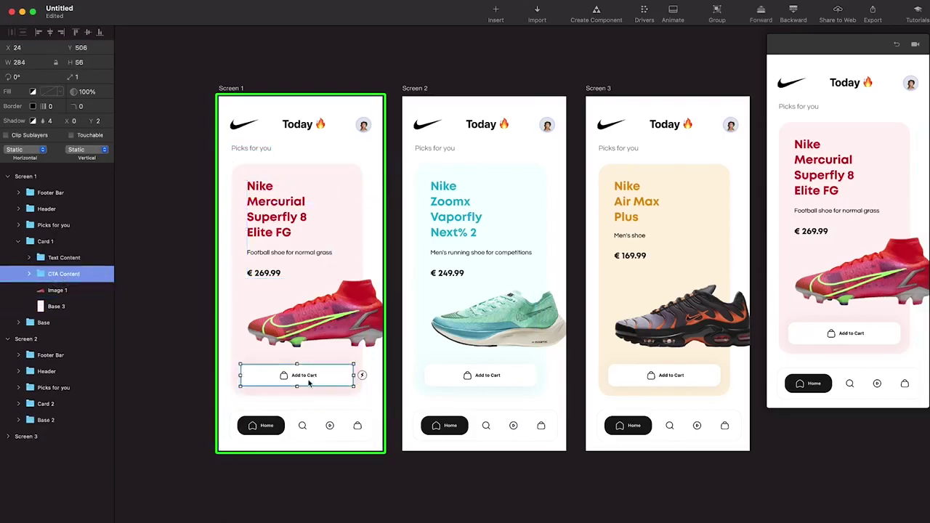
click(299, 312)
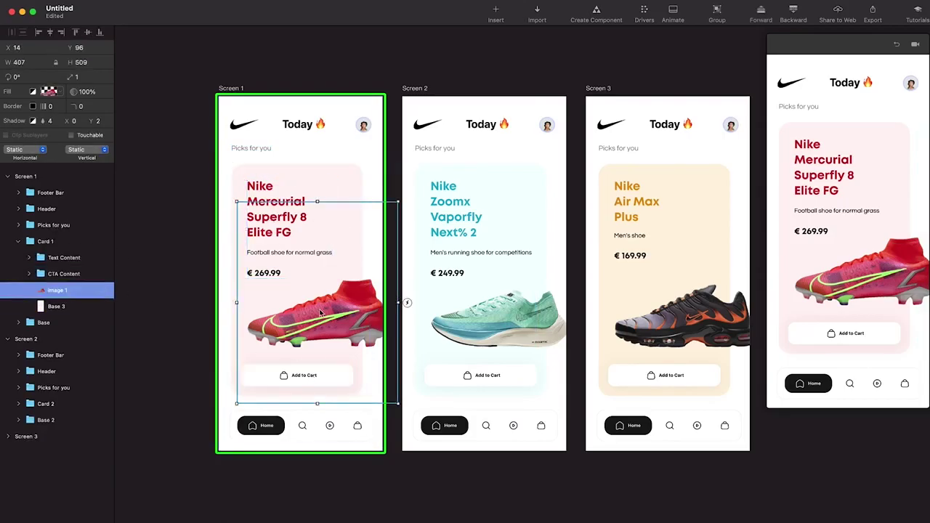
click(62, 307)
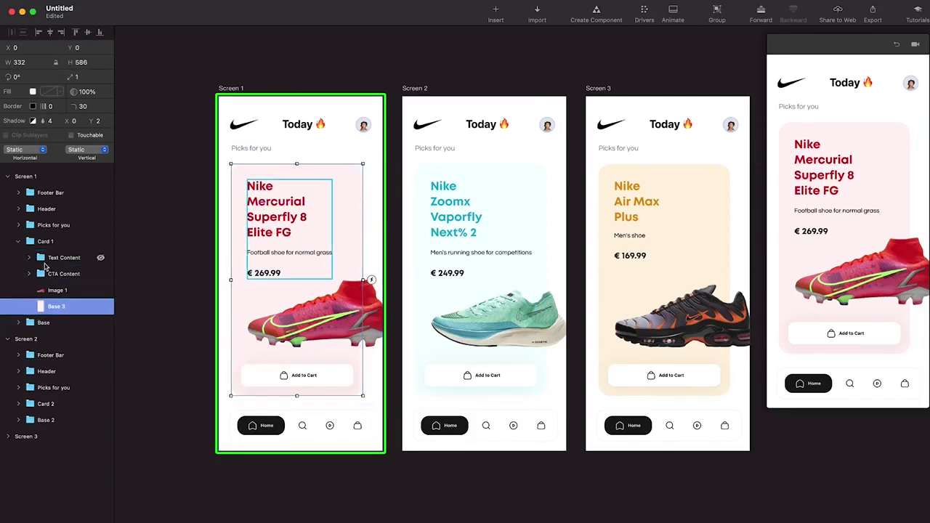
click(18, 242)
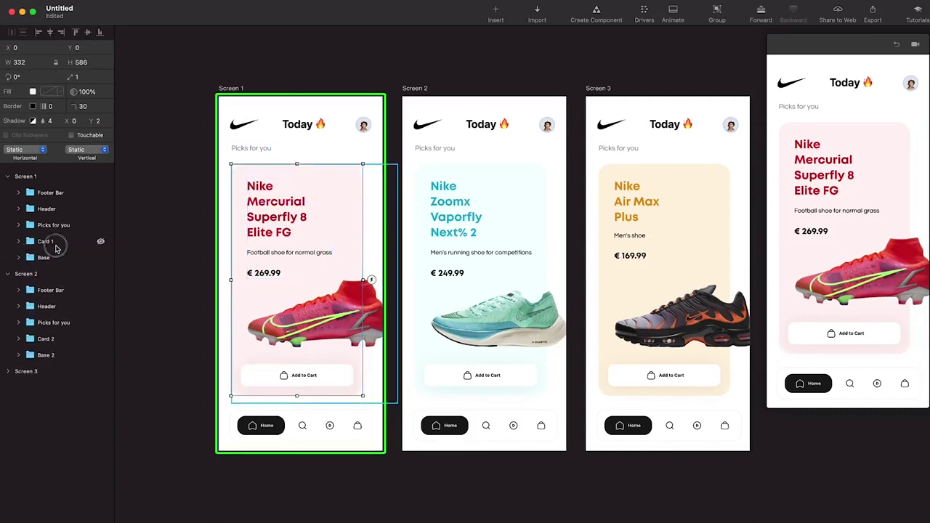
click(52, 242)
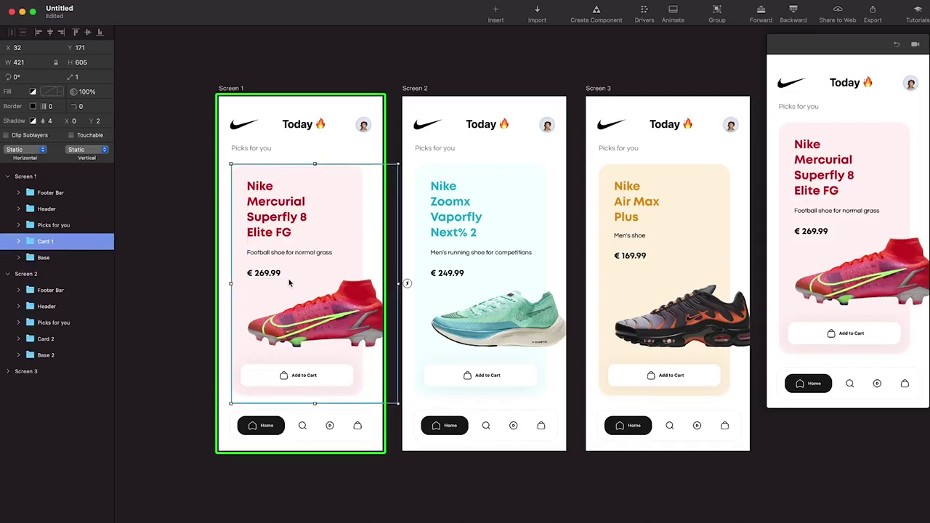
- Copy the Card 2 group from Screen 2 and paste it into Screen 1 above Card 1
click(474, 252)
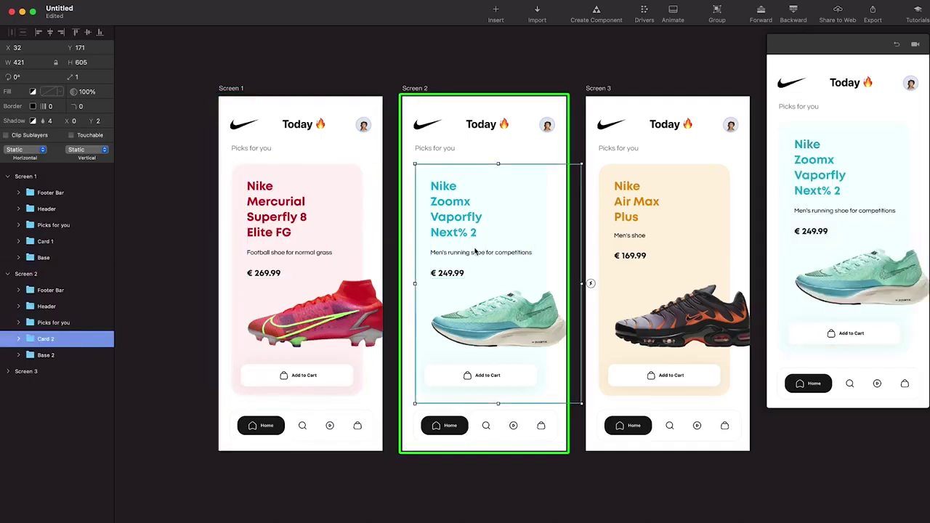
click(58, 245)
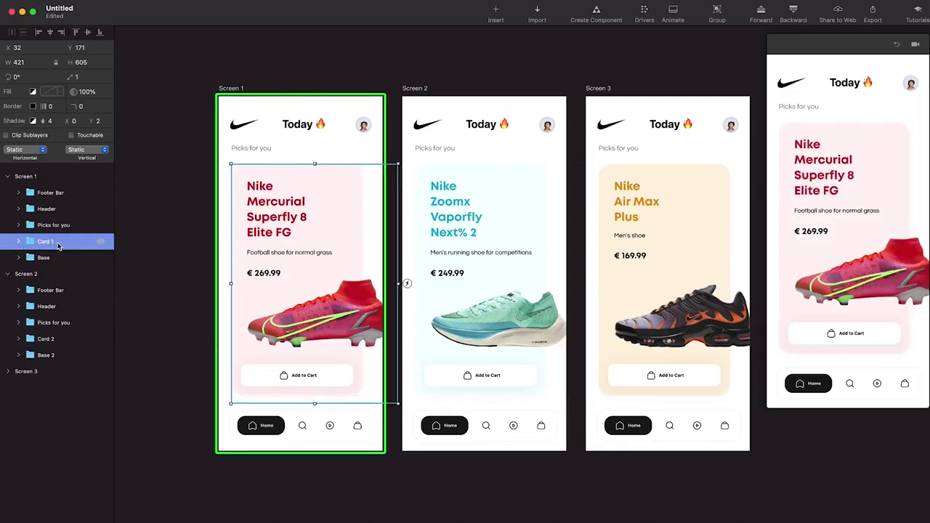
key(super+v)
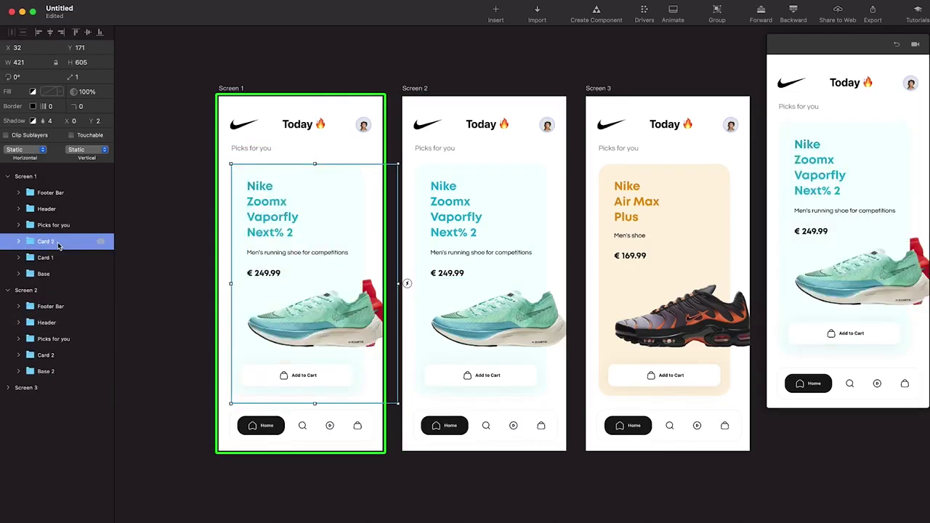
- Copy the Card 3 group from Screen 3 and paste it into Screen 1 above Card 2
click(700, 319)
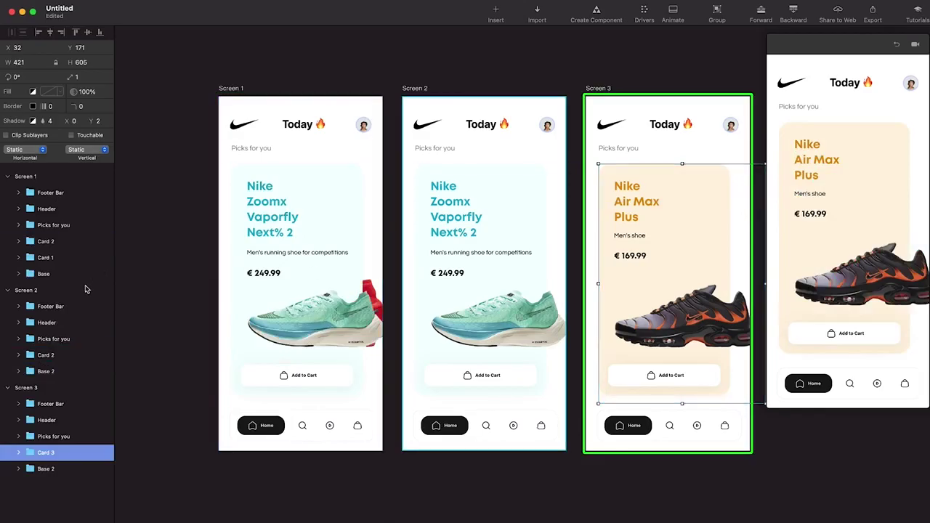
click(58, 242)
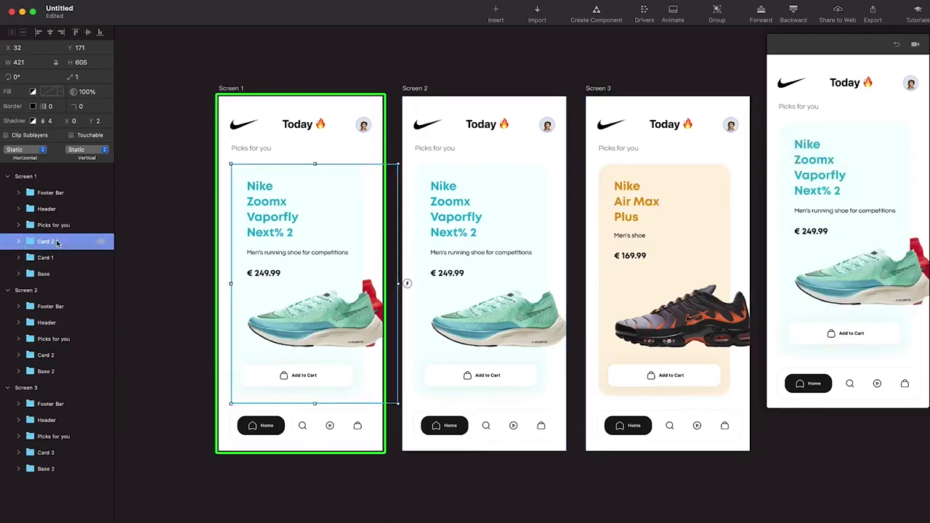
key(super+v)
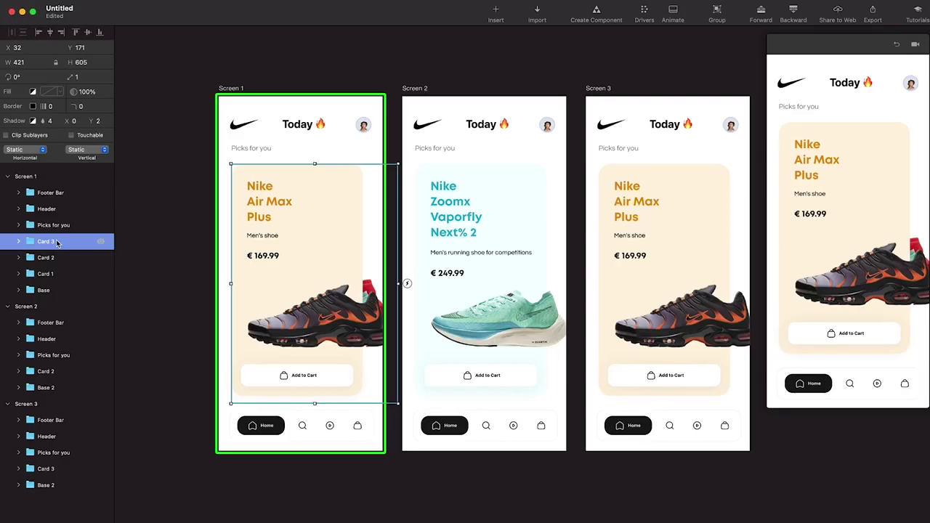
- Delete the Screen 2 and Screen 3 artboards, keeping only Screen 1
click(43, 311)
key(Delete)
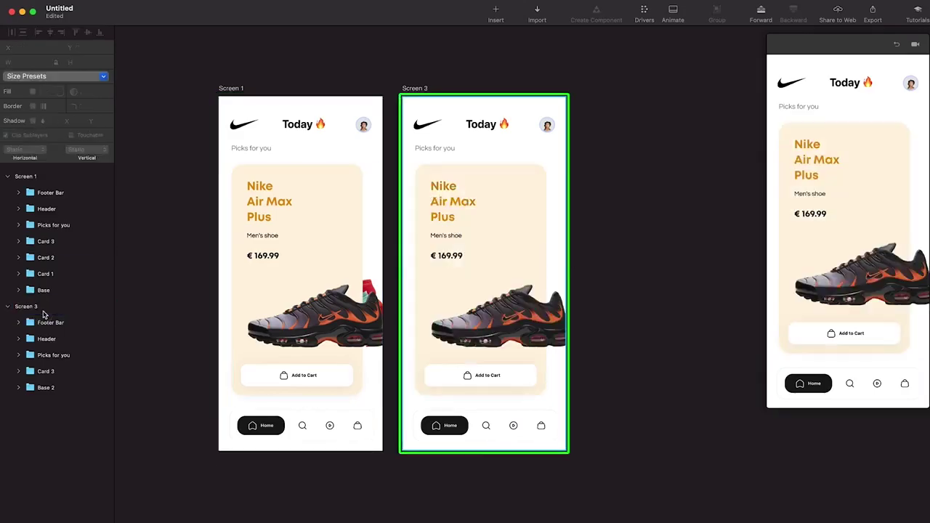
click(43, 311)
key(Delete)
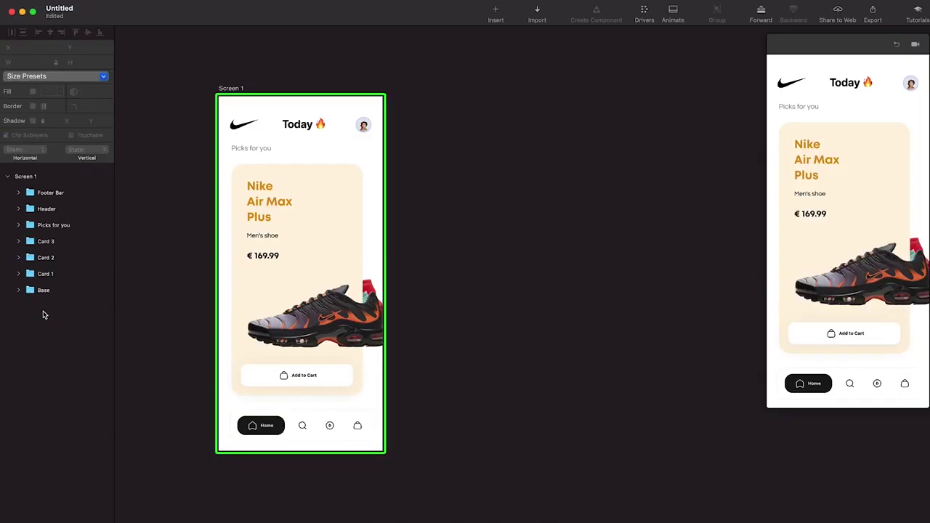
scroll(388, 243, left, 5)
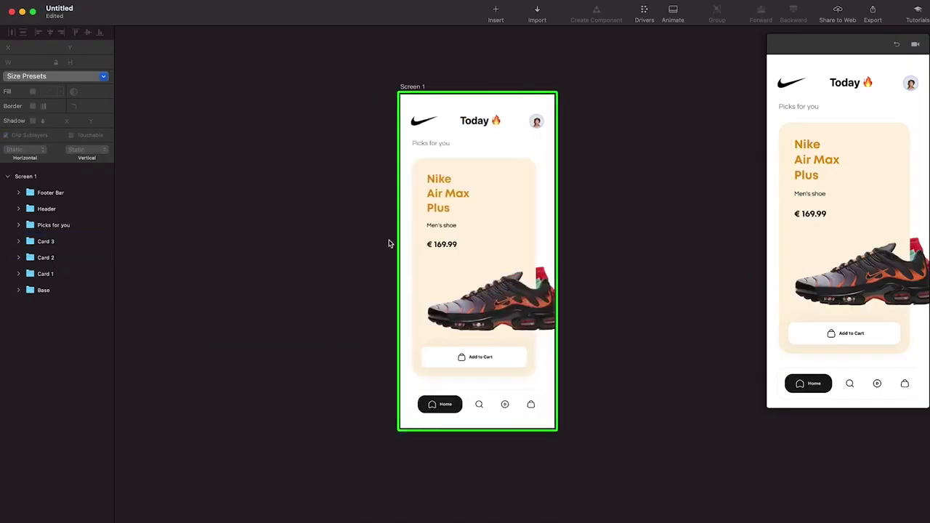
click(469, 256)
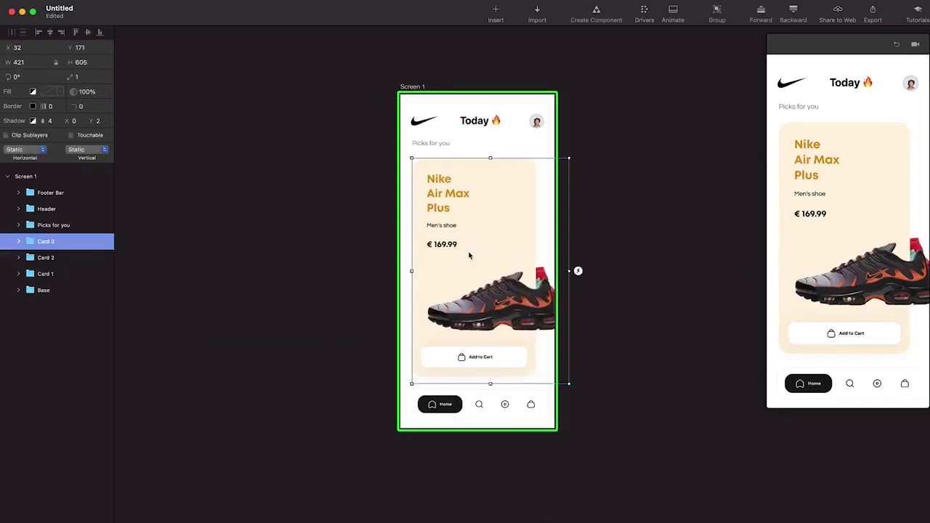
click(54, 271)
click(51, 260)
click(50, 246)
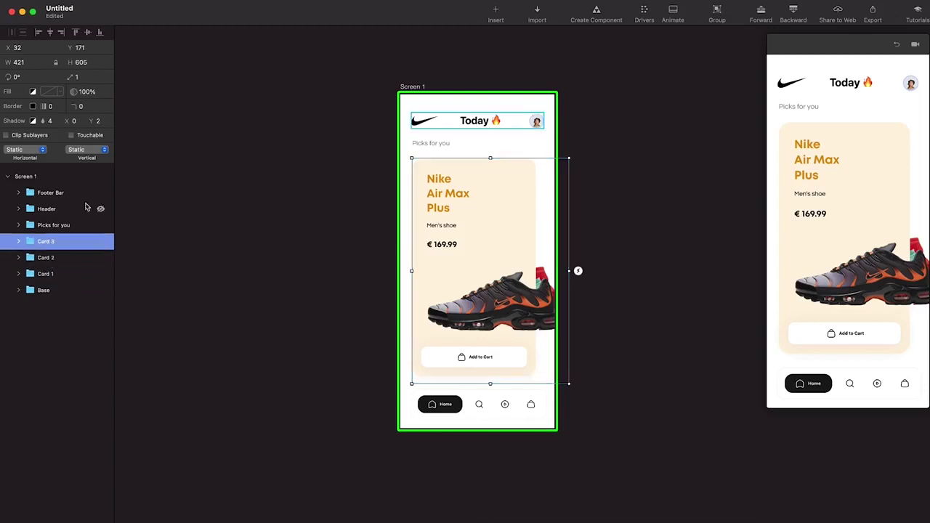
- Set the width of the Screen 1 artboard to 2000
click(32, 181)
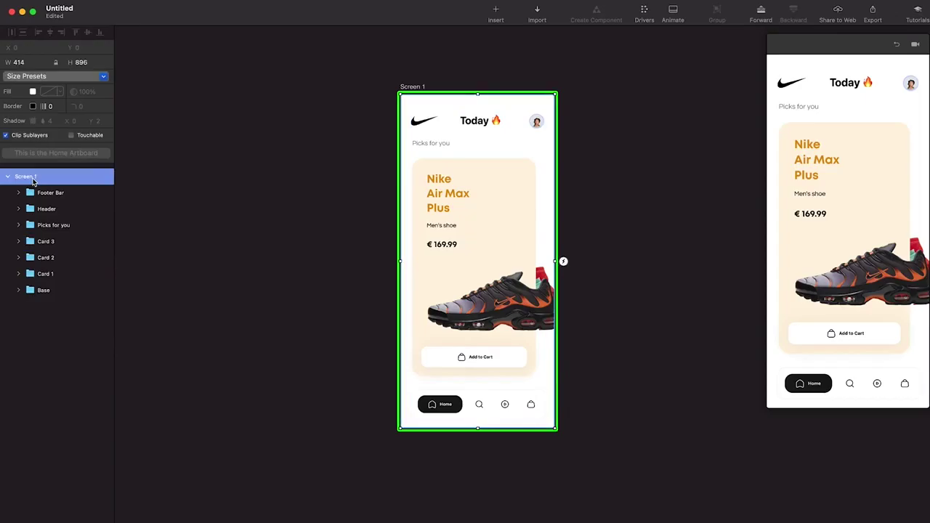
scroll(311, 167, right, 3)
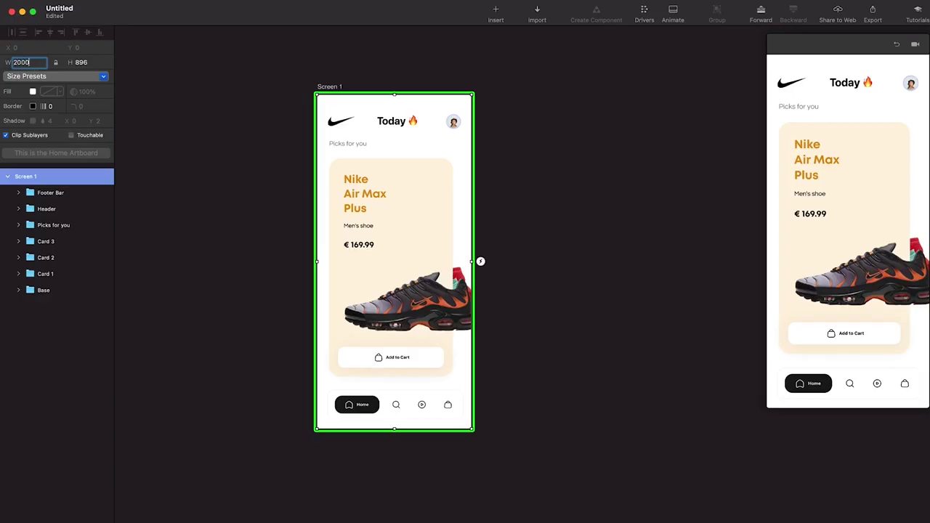
key(Return)
scroll(270, 150, right, 3)
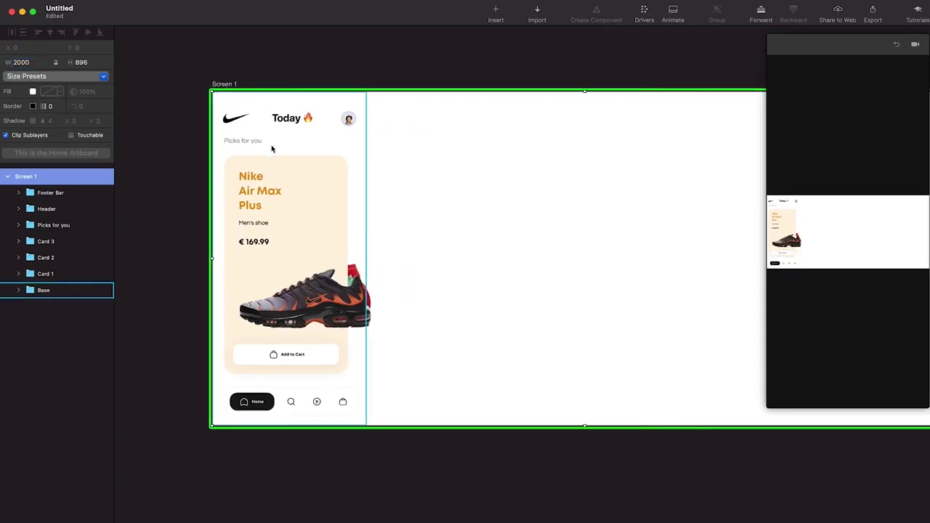
click(19, 274)
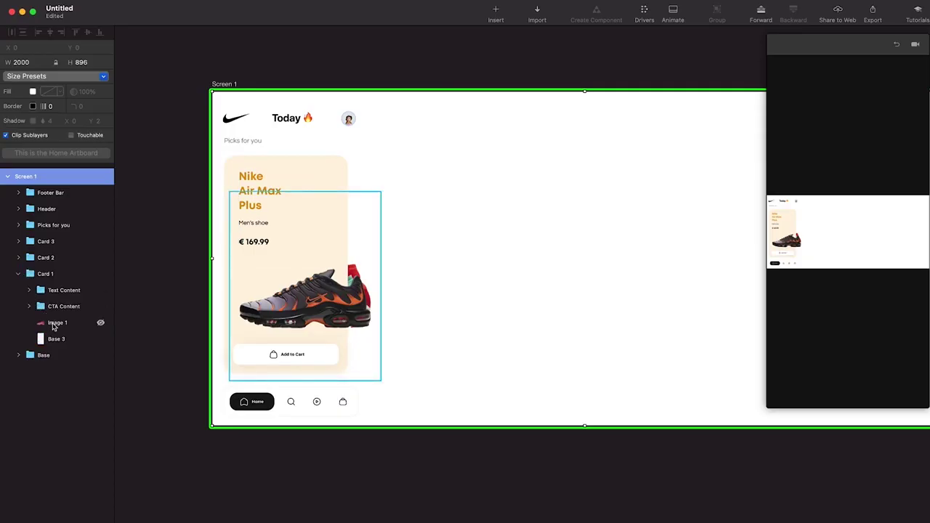
click(18, 274)
click(40, 262)
drag(293, 233, 420, 237)
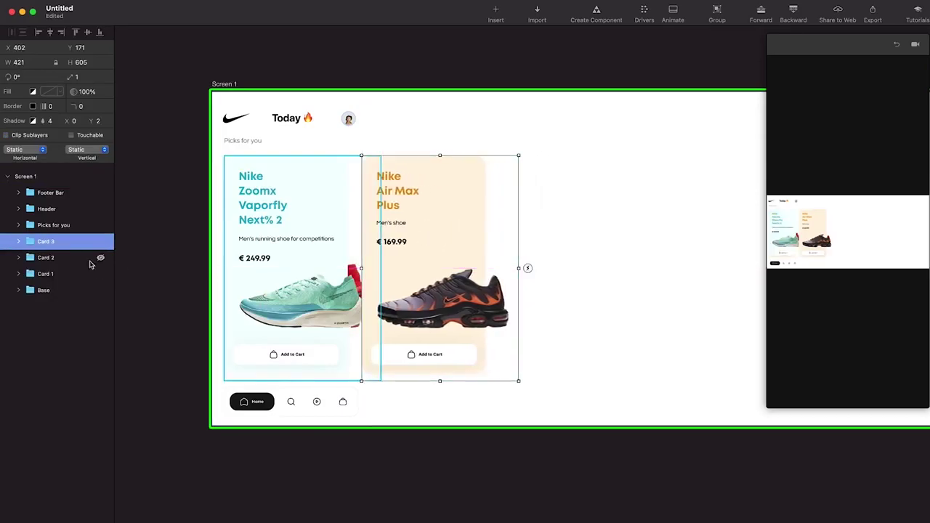
key(super+z)
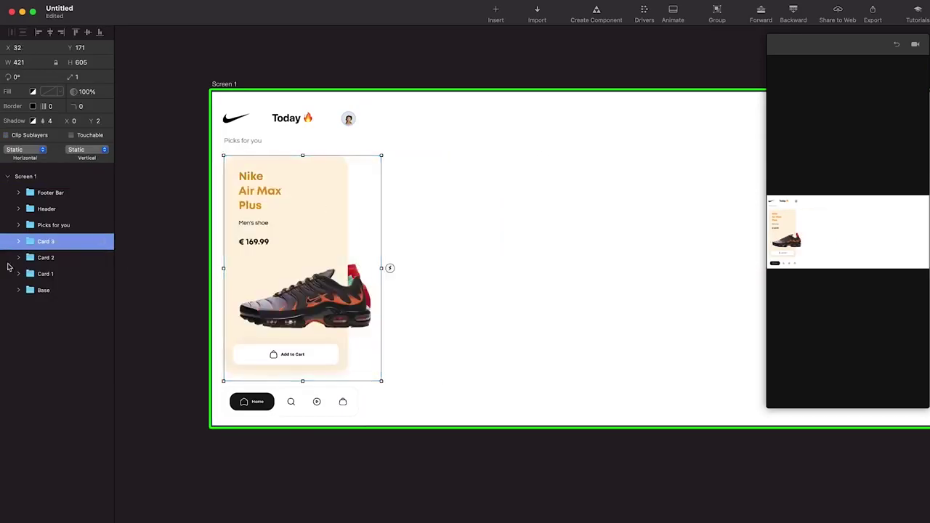
- Spread out the stacked cards horizontally, placing Card 2 beside Card 1 at X 412 and Card 3 beyond it
drag(270, 220, 569, 221)
click(69, 257)
drag(311, 227, 452, 228)
- Reorder the card groups in the layer list as Card 1, Card 2, Card 3 and nudge Card 3 to X 824
drag(45, 275, 46, 233)
drag(45, 273, 46, 256)
mouse_move(571, 246)
mouse_down()
mouse_move(583, 243)
mouse_move(569, 249)
mouse_up()
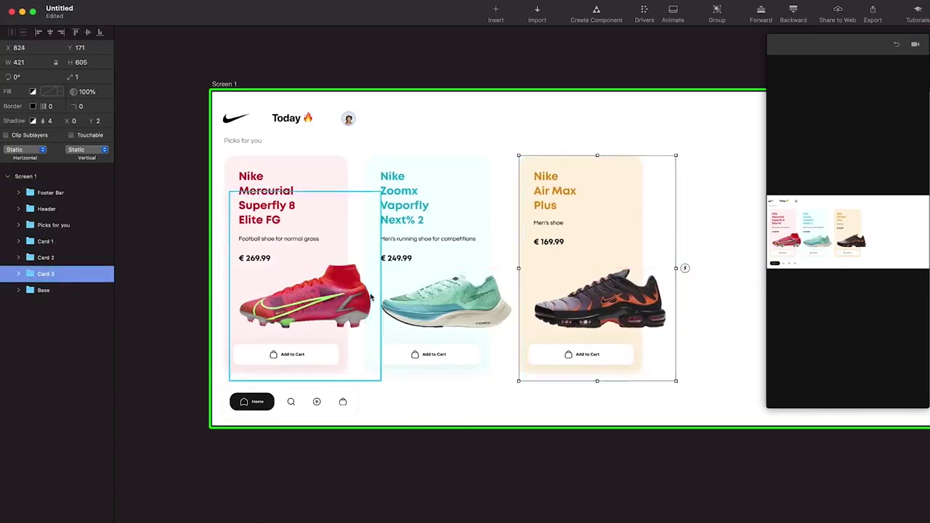
- Take the three shoe images out of their card groups and stack them above Card 1 in the layer list
click(328, 294)
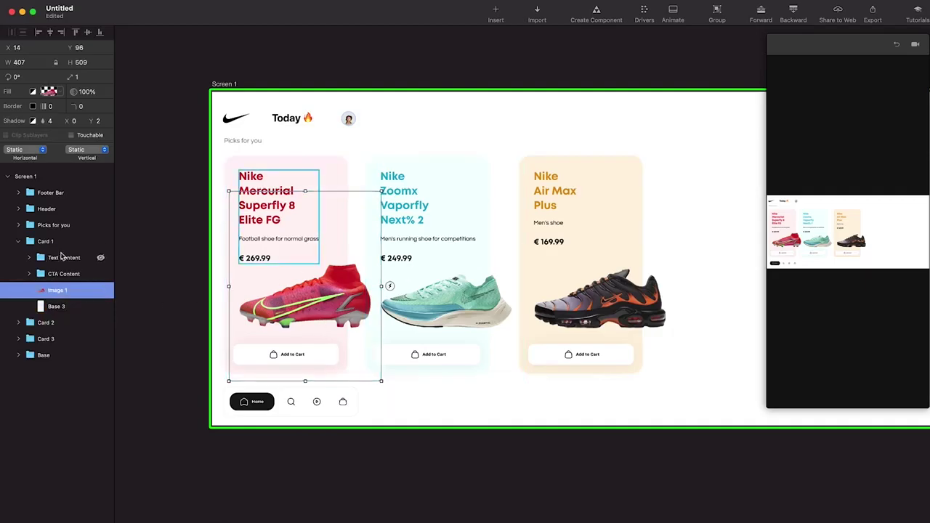
drag(62, 296, 64, 235)
click(18, 322)
drag(62, 371, 75, 240)
click(18, 404)
drag(60, 452, 75, 232)
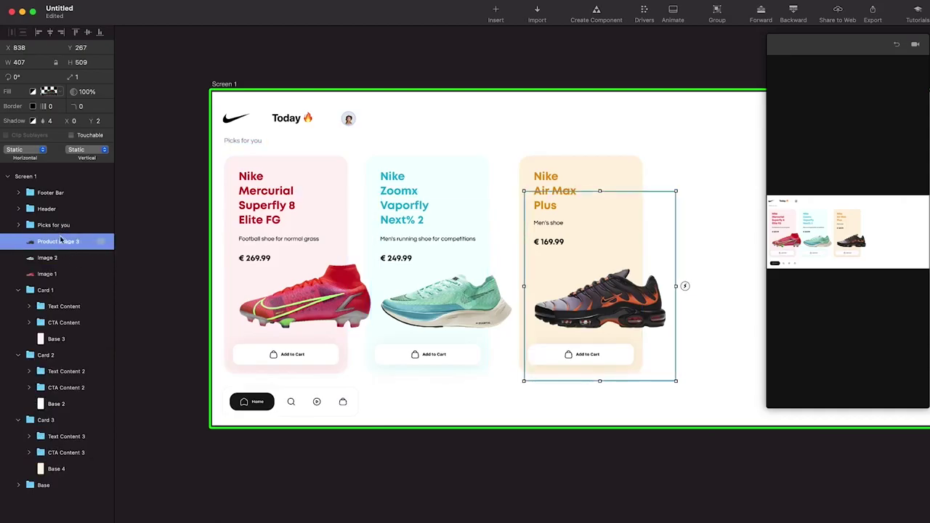
- Rename the Product Image 3 layer as Image 3 and collapse the Card 1 group
double_click(58, 243)
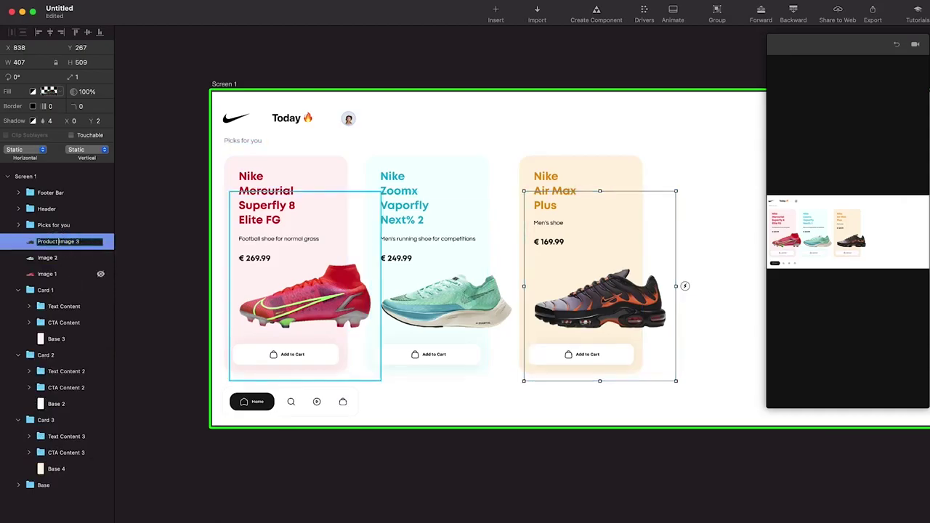
key(Return)
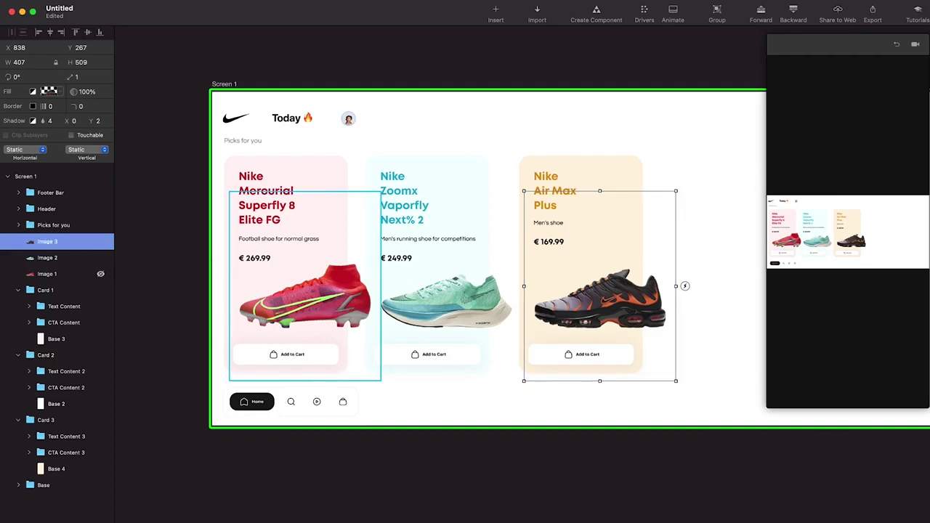
click(19, 289)
click(43, 291)
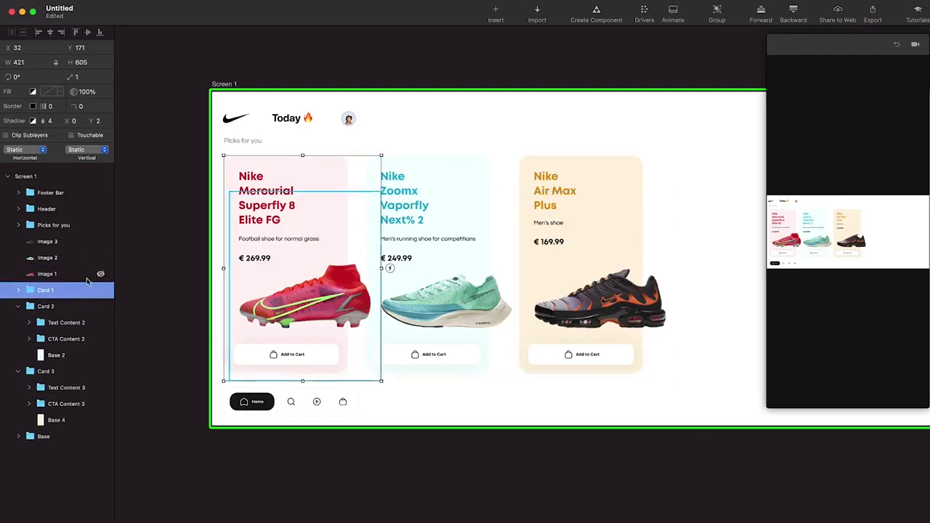
- Hide the Image 1, Image 2 and Image 3 layers
click(100, 275)
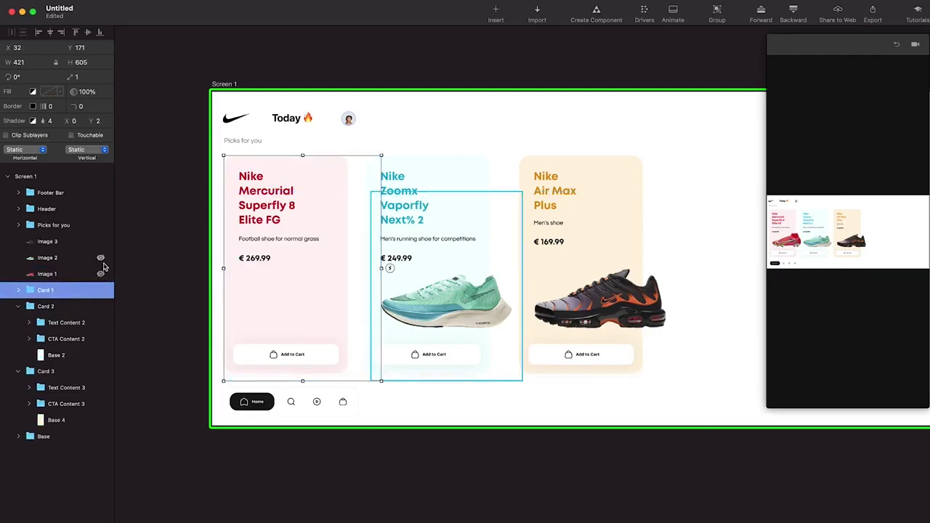
click(100, 258)
click(100, 241)
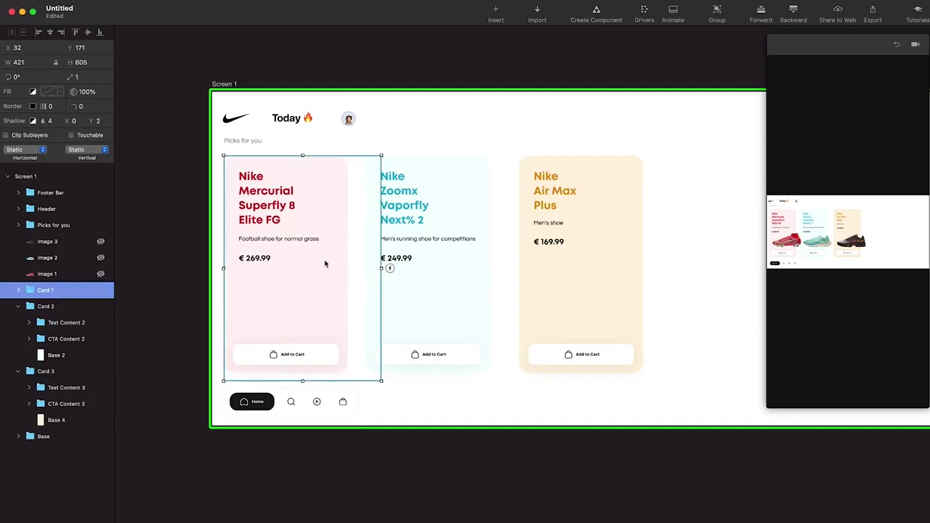
- Narrow the Card 1 group's frame to 332 wide so it fits the pink card
drag(381, 269, 346, 253)
scroll(348, 271, up, 10)
scroll(349, 253, down, 10)
scroll(342, 254, right, 2)
- Narrow the Card 2 group's frame to 333 wide so it fits the turquoise card
click(63, 307)
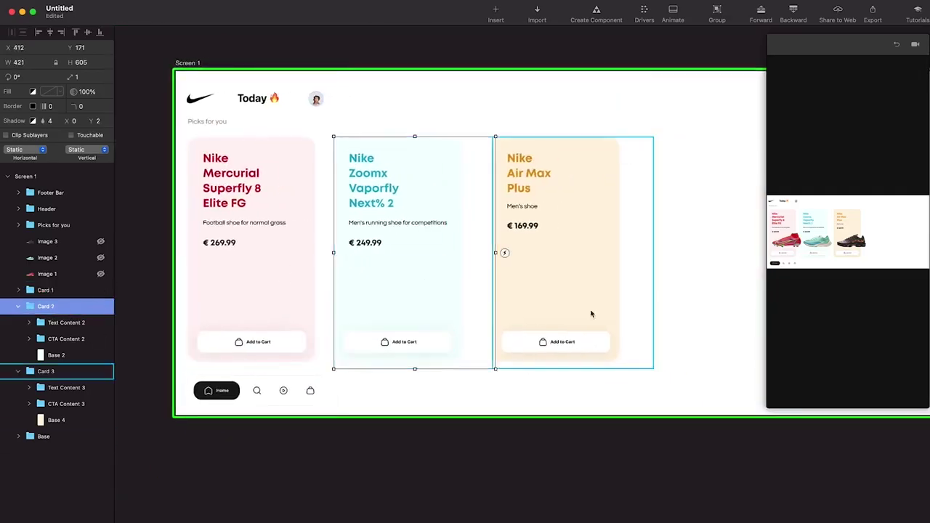
scroll(473, 211, up, 7)
drag(535, 328, 442, 326)
scroll(442, 326, down, 6)
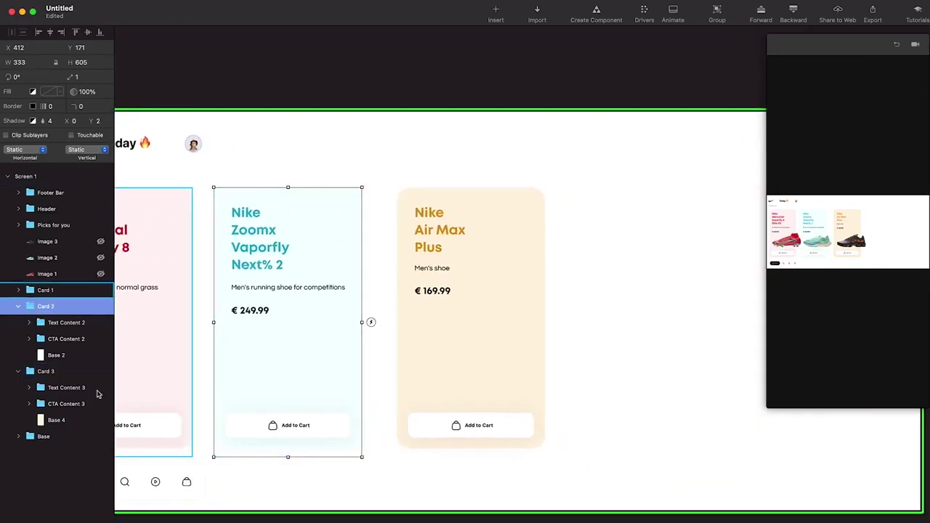
- Narrow the Card 3 group's frame to 334 wide and collapse the Card 2 and Card 3 groups
click(68, 370)
drag(586, 322, 547, 323)
scroll(547, 322, down, 1)
scroll(548, 326, left, 3)
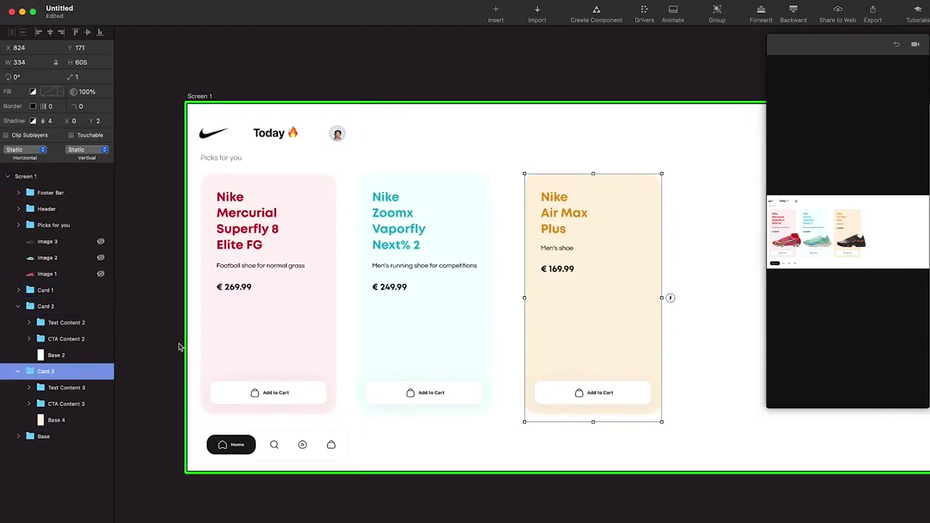
click(19, 311)
click(18, 321)
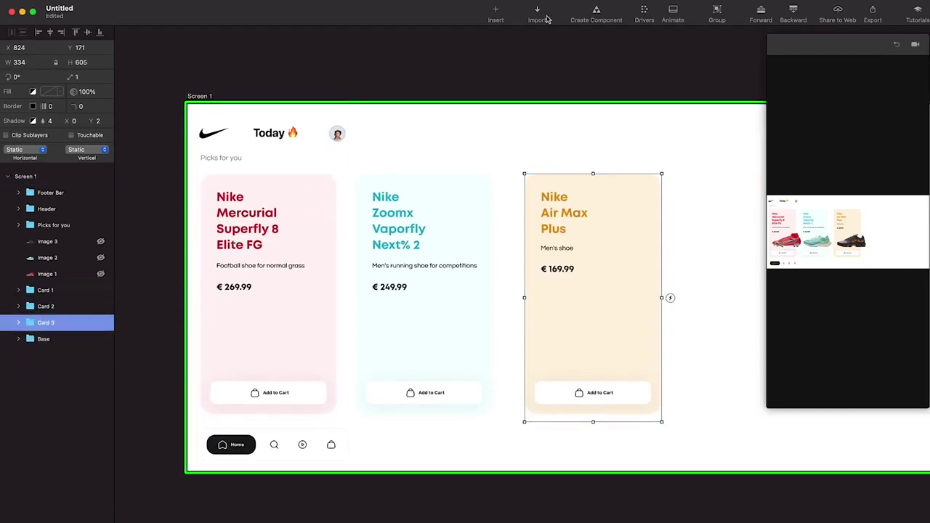
- Insert a rectangular layer over Card 1, 414 wide and 587 high, and place it at X 1, Y 171
click(508, 15)
click(512, 26)
drag(187, 191, 379, 398)
click(22, 62)
key(Return)
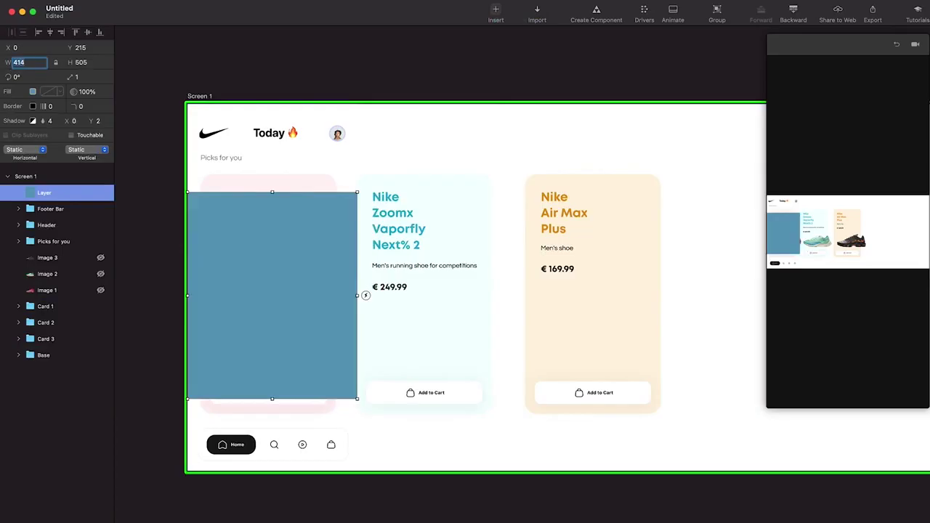
drag(253, 210, 254, 191)
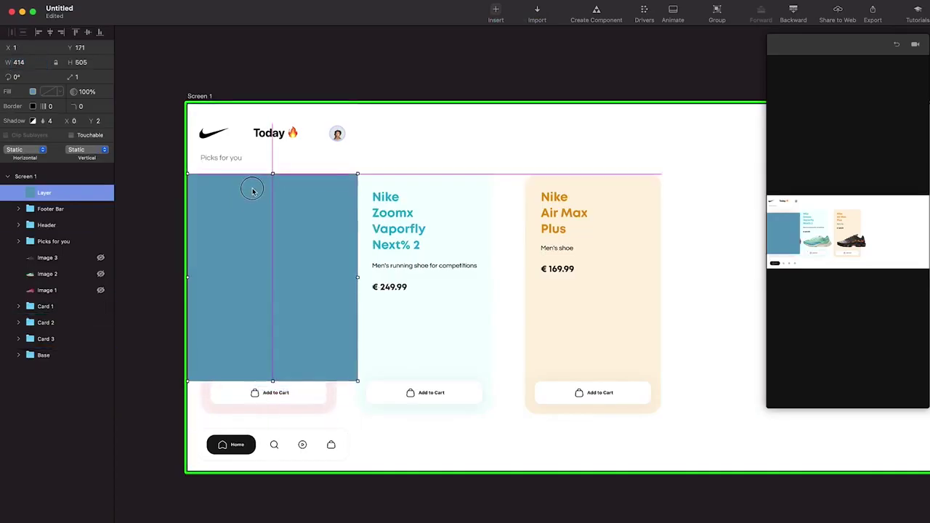
drag(269, 382, 267, 414)
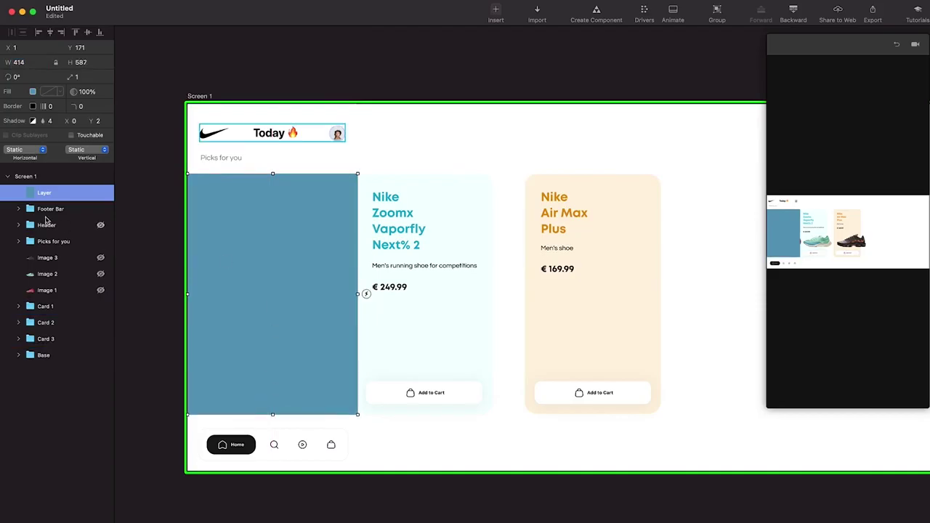
- Nest the new rectangle at the bottom of the Card 1 group and rename it Layer 1
drag(64, 192, 52, 358)
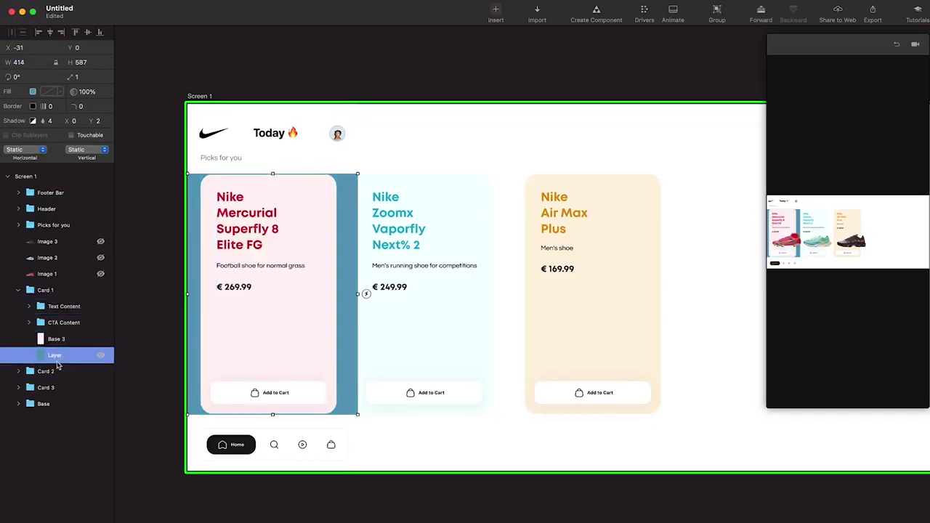
double_click(79, 354)
text(1)
key(Return)
- Paste a copy of Layer 1 into the Card 2 group and stack it beneath Base 2
click(18, 371)
click(52, 390)
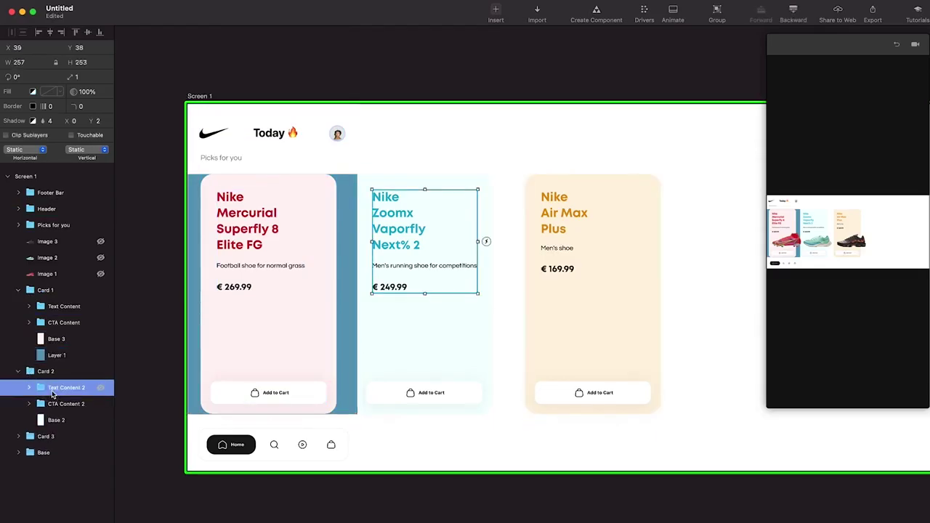
key(super+v)
drag(53, 389, 56, 444)
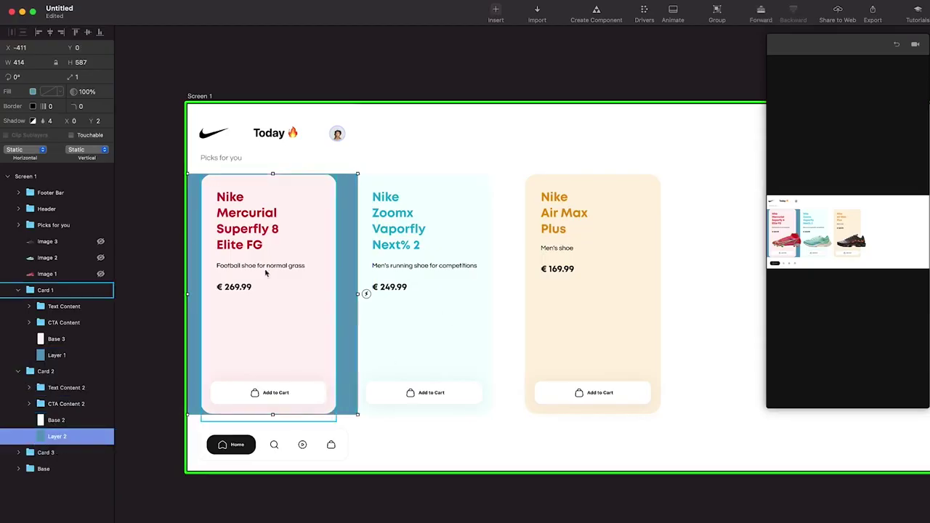
- Hide Card 1 and shift Layer 2 sideways behind the turquoise card to X -41, Y -1 within its group
click(101, 291)
key(Up)
key(shift+Right)
key(shift+Right)
key(shift+Right)
key(shift+Right)
key(shift+Right)
key(shift+Right)
key(shift+Right)
key(shift+Right)
key(shift+Right)
key(shift+Right)
key(shift+Right)
key(shift+Right)
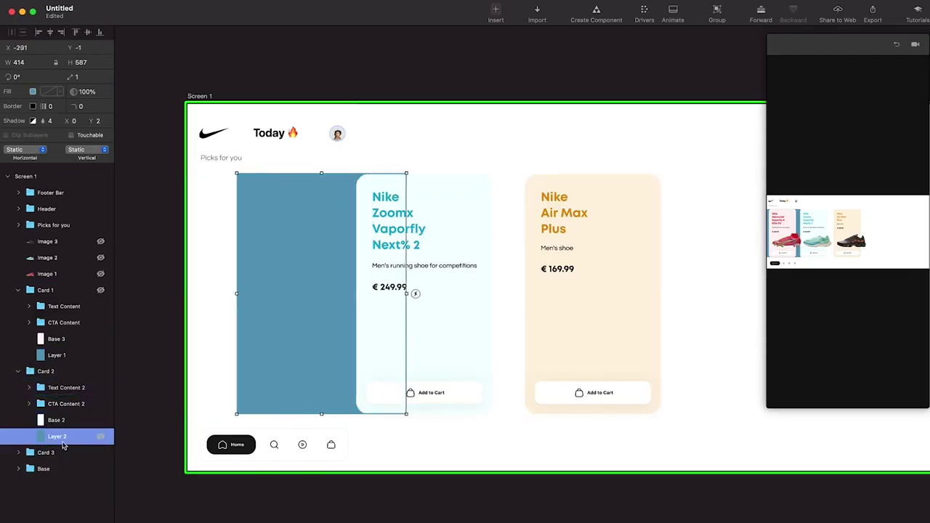
key(shift+Right)
key(shift+Right)
key(shift+Right)
key(shift+Right)
key(shift+Right)
key(shift+Right)
key(shift+Right)
key(shift+Right)
key(shift+Right)
key(shift+Right)
key(shift+Right)
key(shift+Right)
key(shift+Right)
key(shift+Right)
key(shift+Right)
key(shift+Right)
key(shift+Right)
key(shift+Right)
key(shift+Right)
key(shift+Right)
key(shift+Right)
key(shift+Right)
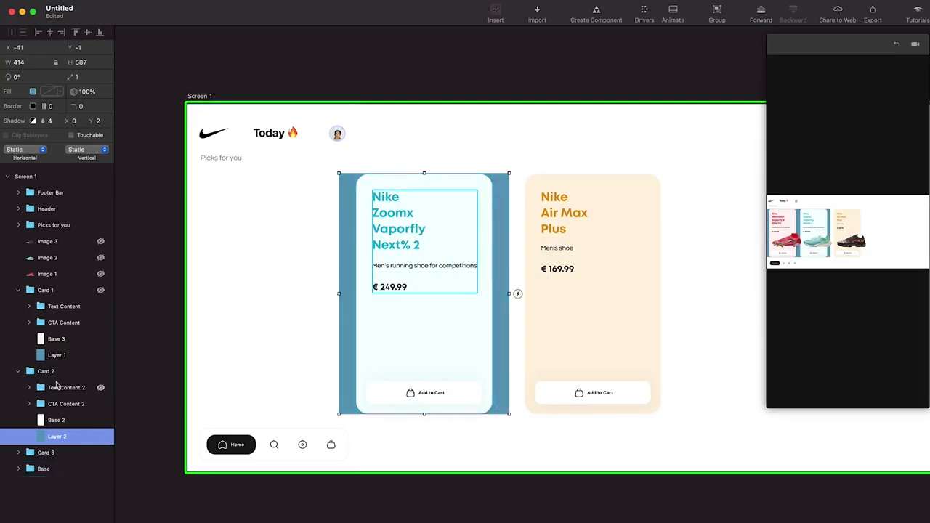
- Take Layer 2 out of the Card 2 group, stack it directly below, and align both by their horizontal centres
click(46, 371)
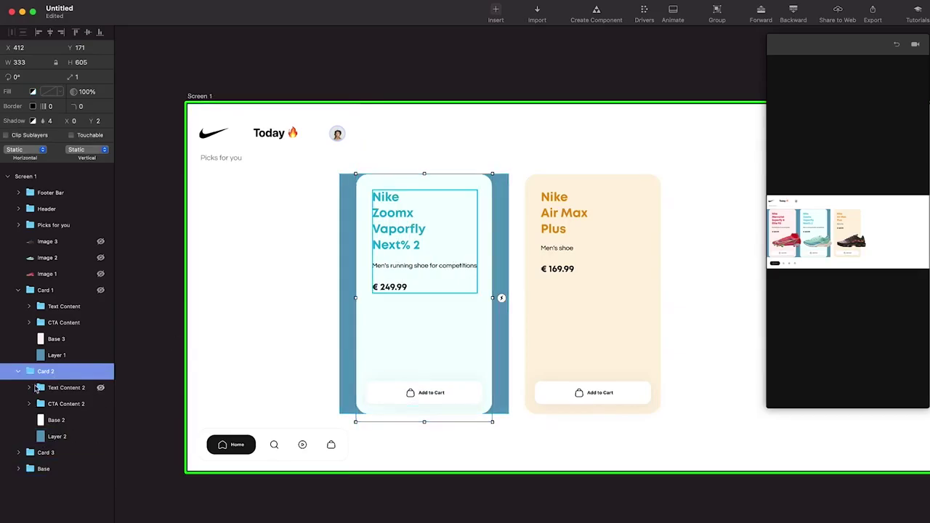
click(56, 437)
drag(40, 441, 46, 400)
click(21, 389)
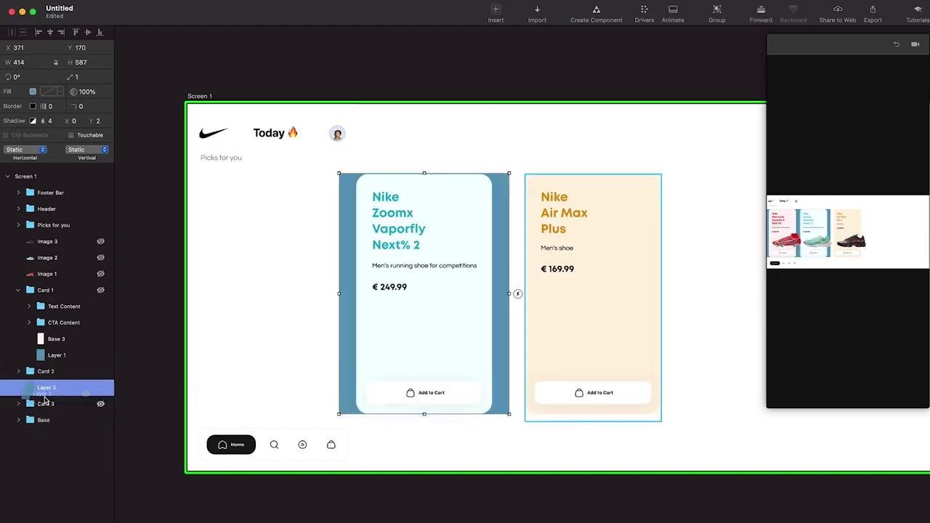
click(49, 375)
shift+click(46, 388)
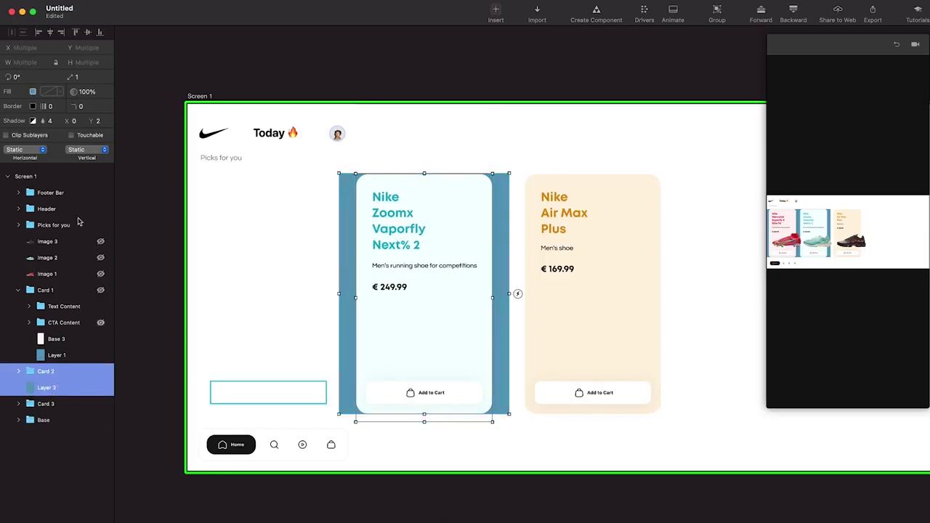
click(51, 33)
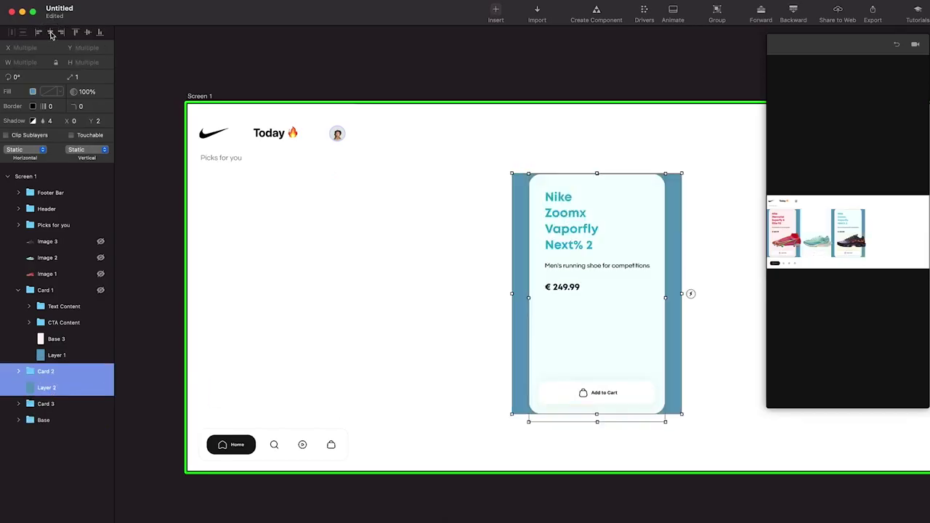
- Return Layer 2 to the bottom of the Card 2 group, collapse the group and hide it
click(18, 372)
click(45, 355)
click(44, 437)
drag(41, 439, 62, 429)
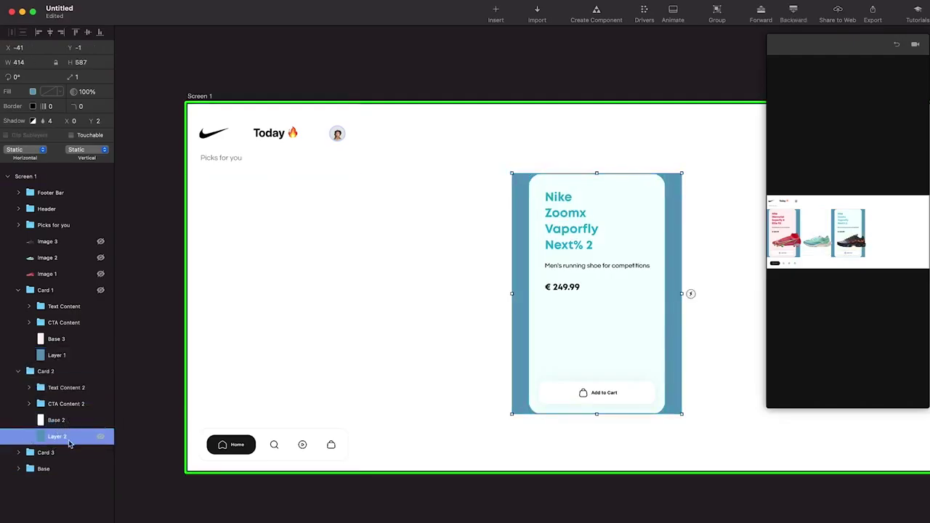
click(18, 371)
click(70, 376)
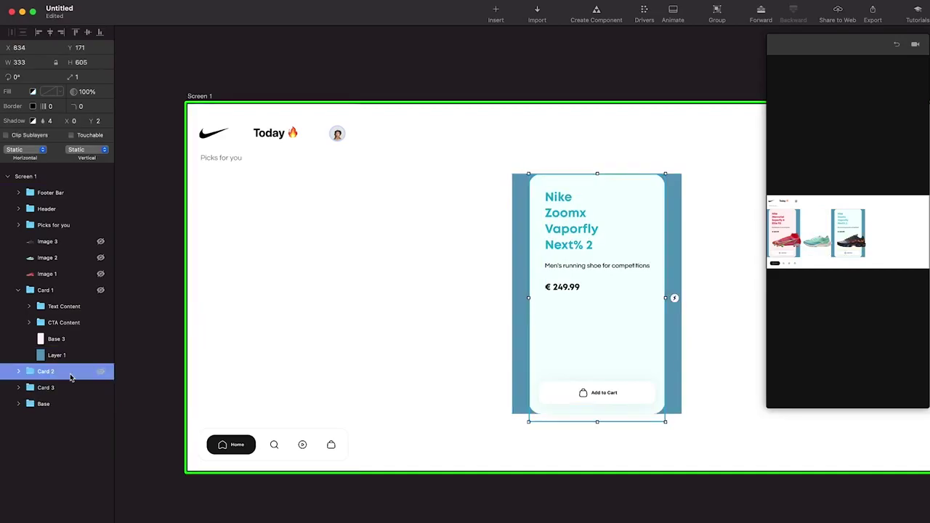
click(101, 372)
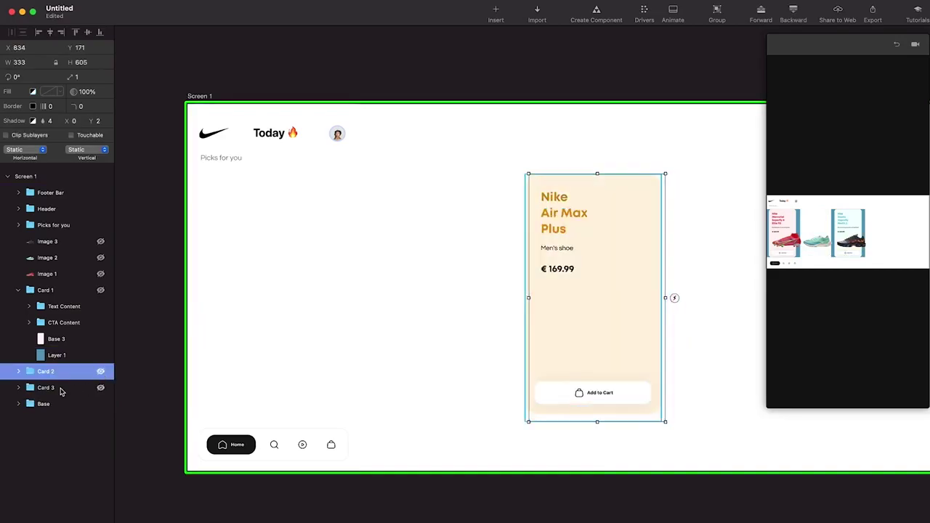
- Paste another copy of Layer 1 above Card 3 and move it over that card at X 774
click(57, 355)
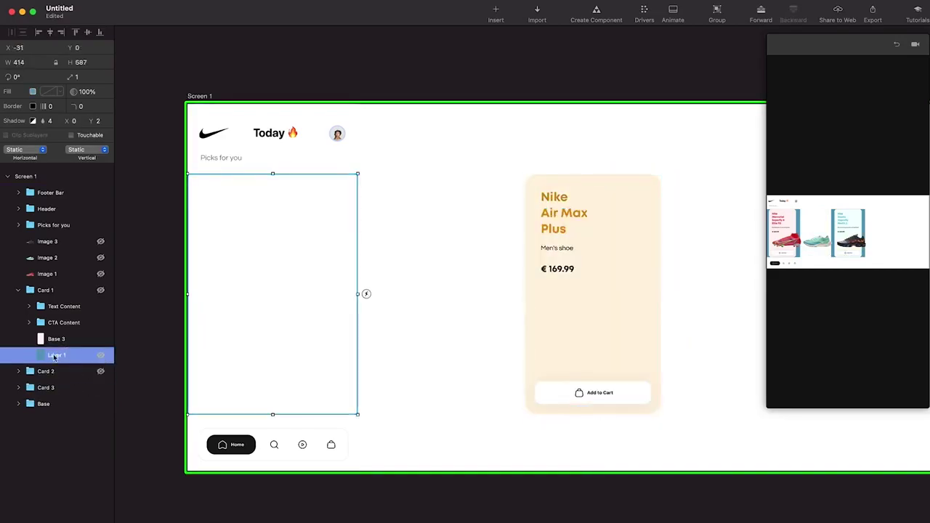
click(19, 387)
click(17, 387)
click(45, 388)
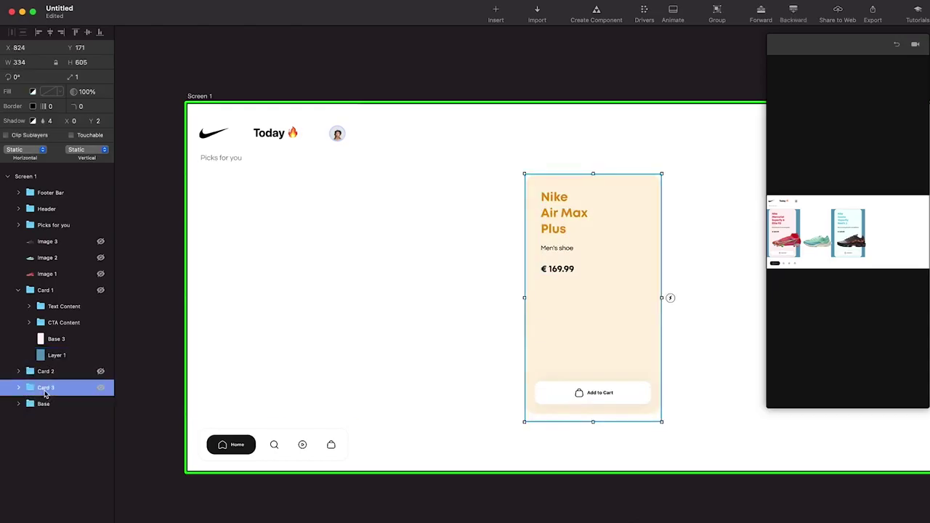
key(super+v)
drag(301, 305, 618, 292)
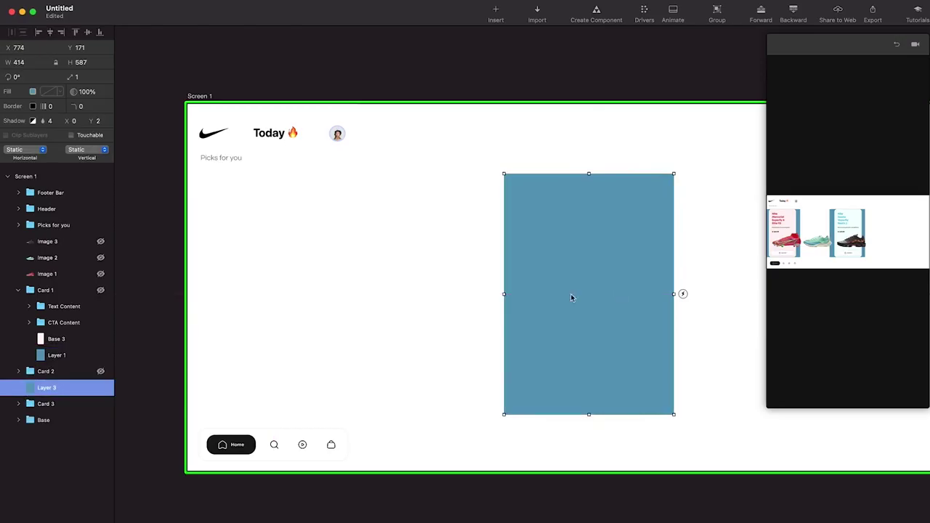
- Stack Layer 3 directly below Card 3 and align both by their horizontal centres
drag(43, 387, 42, 412)
shift+click(46, 389)
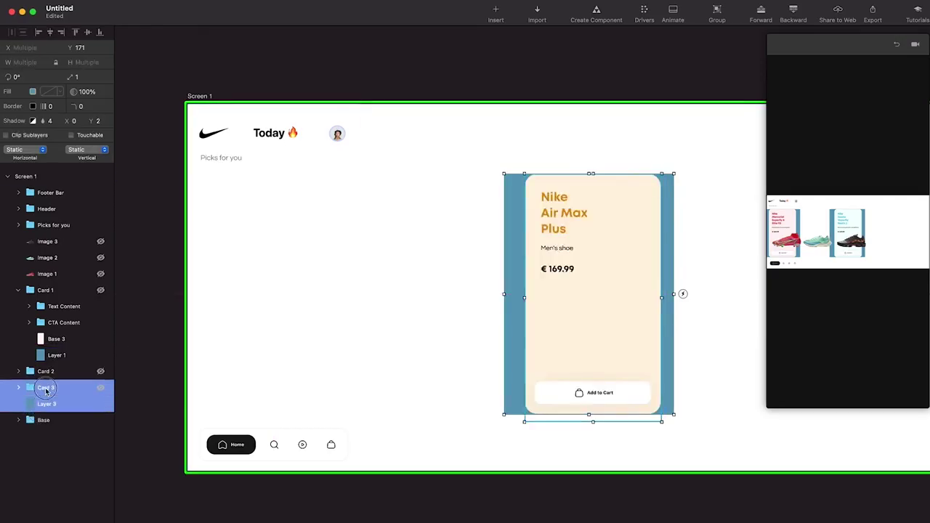
click(52, 36)
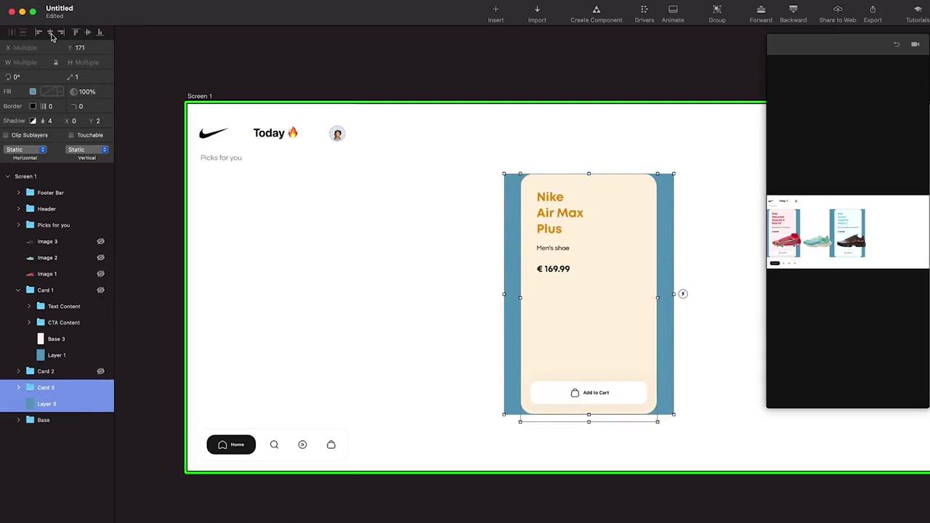
- Nest Layer 3 at the bottom of the Card 3 group, beneath Base 4, and collapse the group
click(18, 387)
click(46, 371)
drag(49, 452, 69, 448)
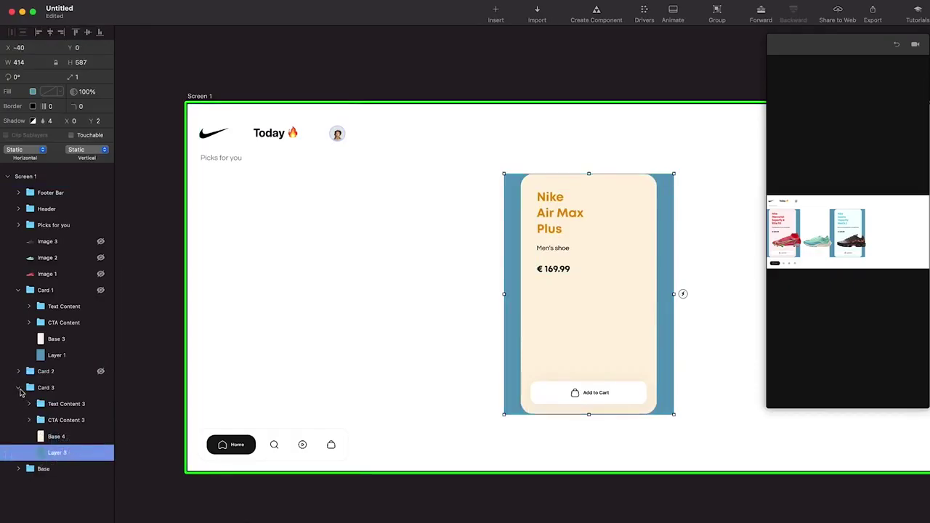
click(18, 387)
- Show Card 2 and Card 1 again, moving Card 2 between the other two cards to X 386
click(100, 371)
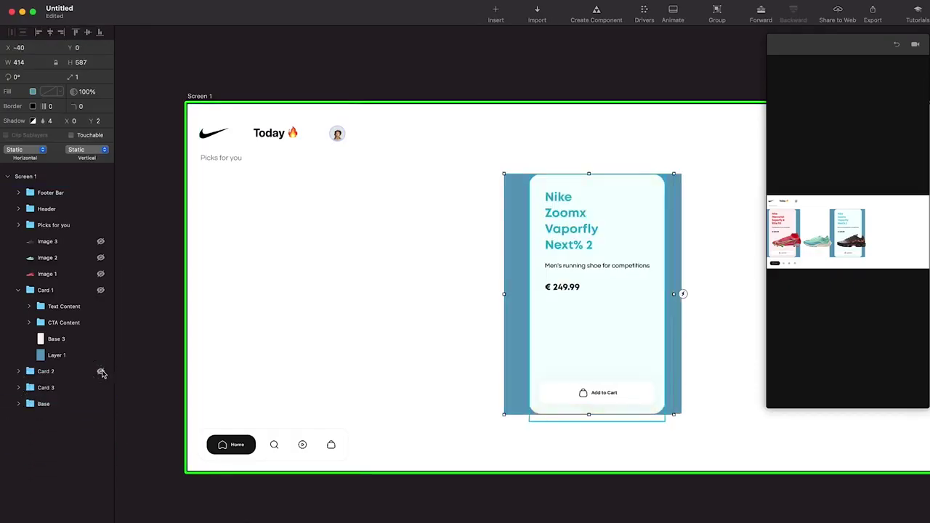
drag(588, 303, 405, 304)
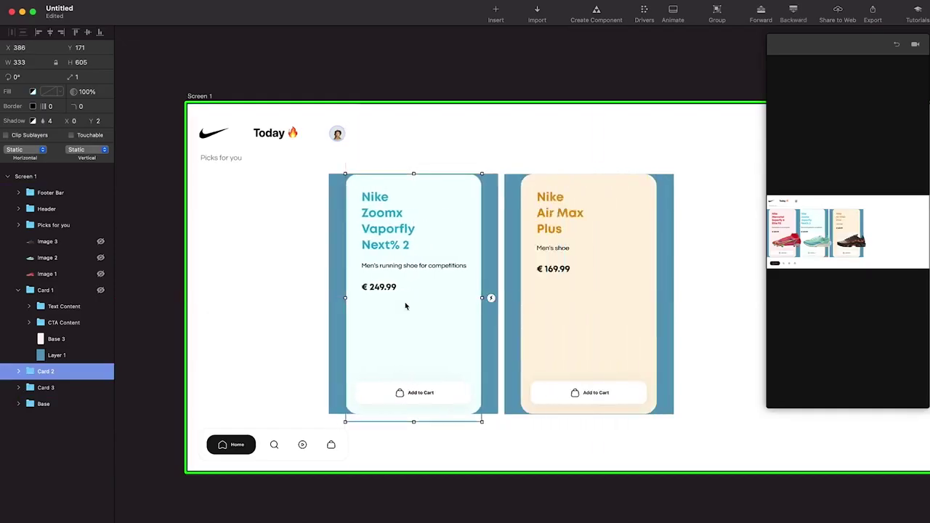
click(100, 290)
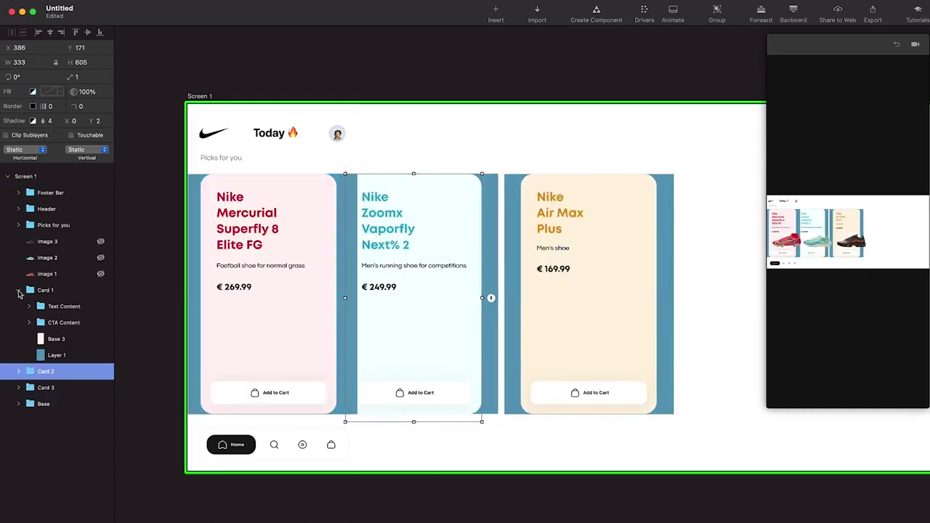
click(18, 290)
- Widen the Card 1 group's frame to 414 starting at X 0 so it encloses Layer 1
click(47, 291)
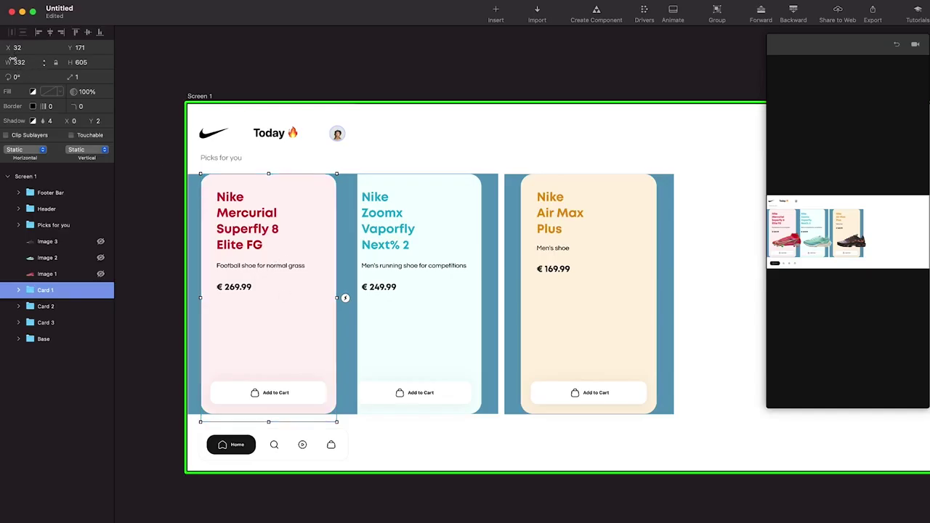
drag(201, 298, 187, 299)
drag(336, 298, 359, 298)
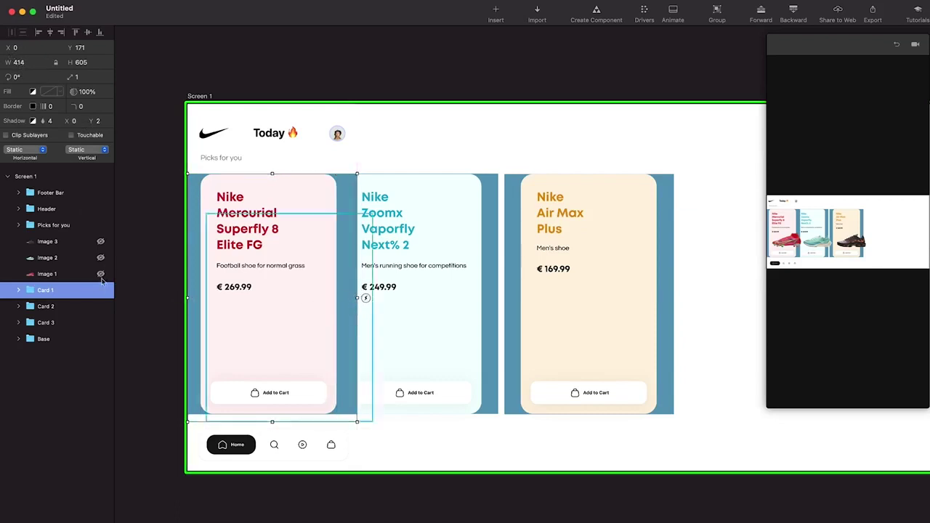
click(19, 291)
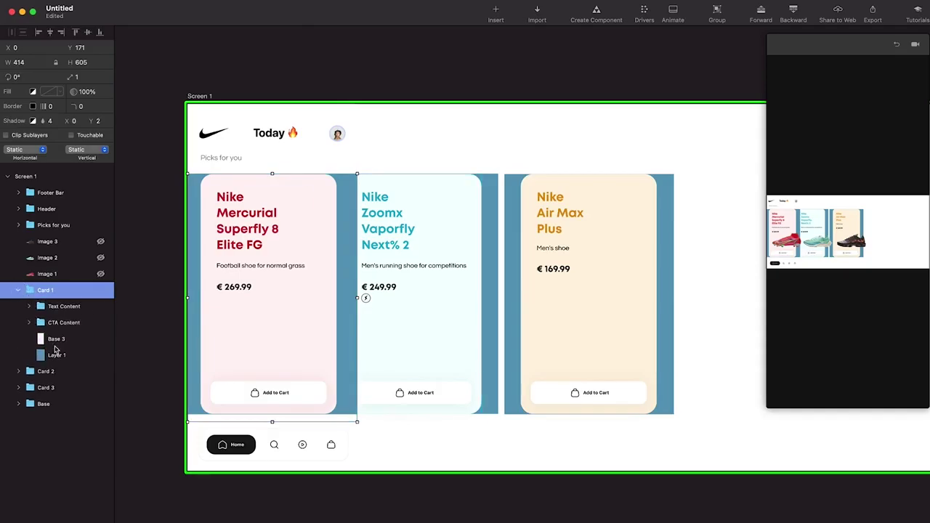
click(55, 341)
click(56, 356)
click(19, 290)
click(47, 291)
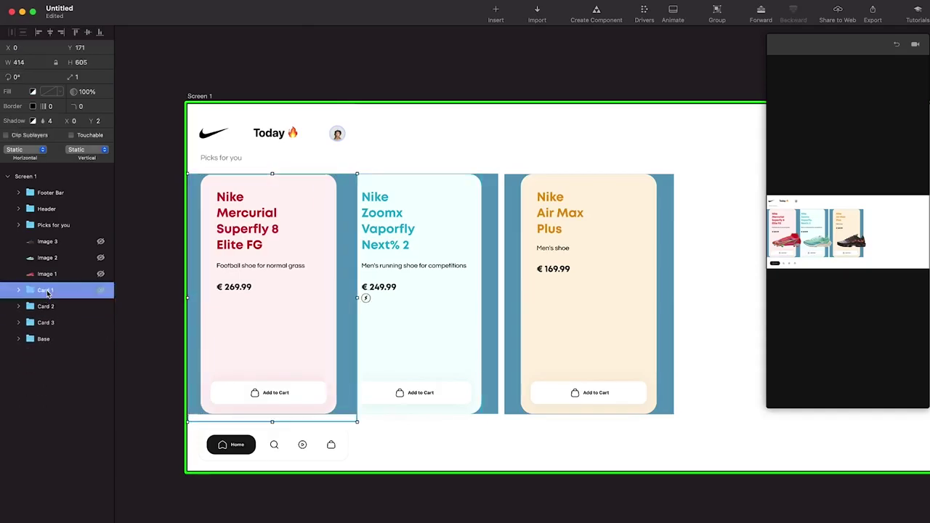
- Extend the Card 2 group's frame on its left side and place it at X 367, 373 wide
click(56, 310)
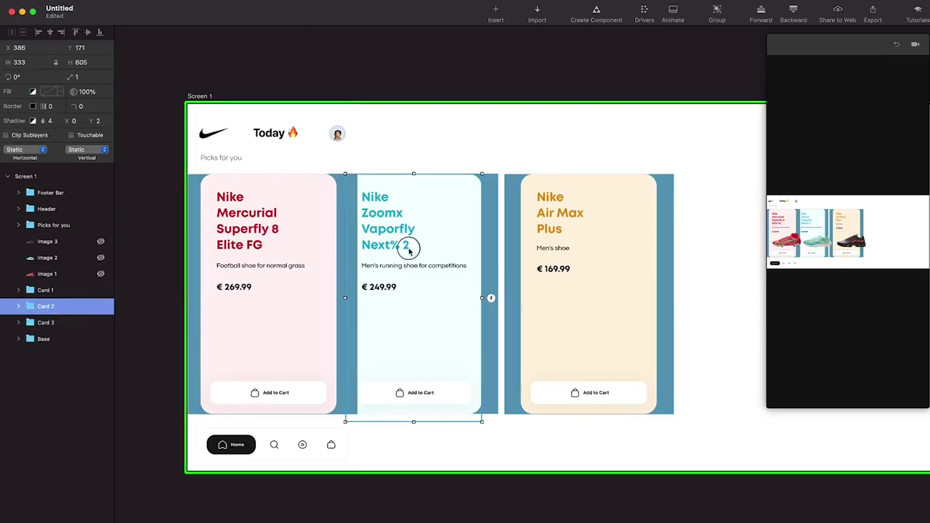
drag(409, 249, 457, 249)
drag(394, 298, 376, 299)
drag(450, 275, 410, 276)
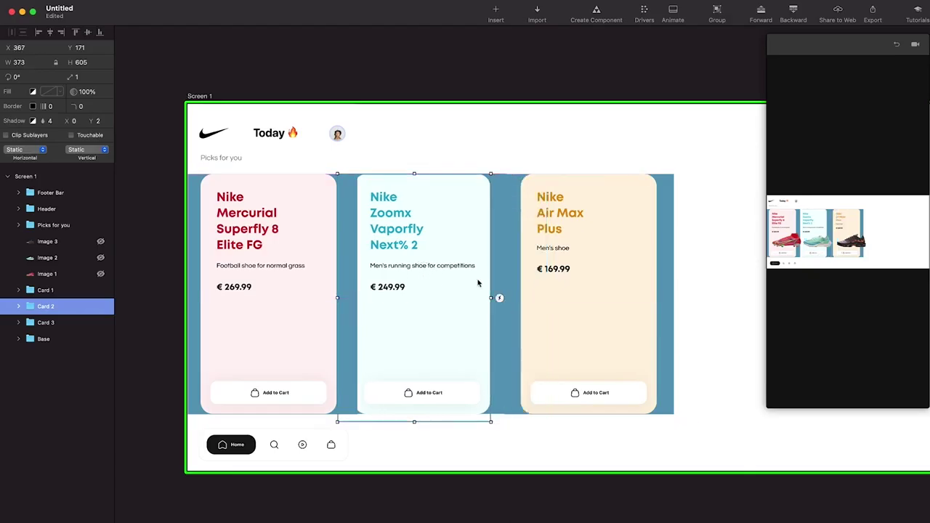
- Extend the Card 2 group's right edge to a width of 413 and move Card 3 further right to make room
drag(490, 298, 510, 299)
drag(594, 264, 681, 264)
click(502, 294)
drag(508, 297, 506, 297)
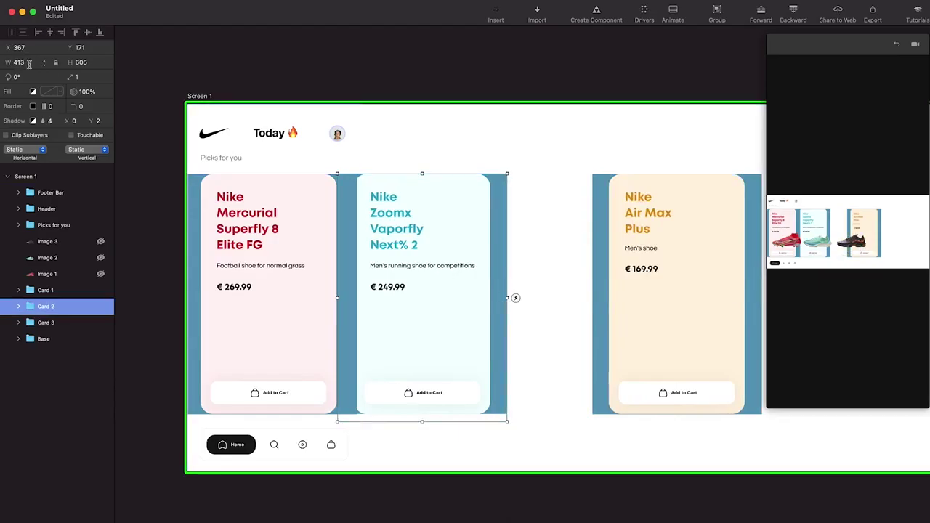
- Set the Card 2 group's width to 414 and move it to X 414, directly beside Card 1
text(414)
key(Return)
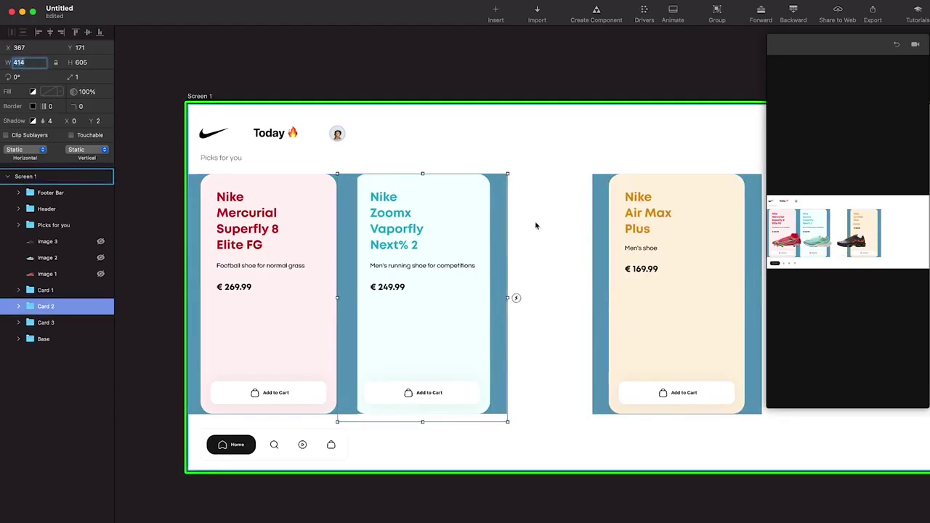
drag(434, 232, 452, 232)
click(270, 260)
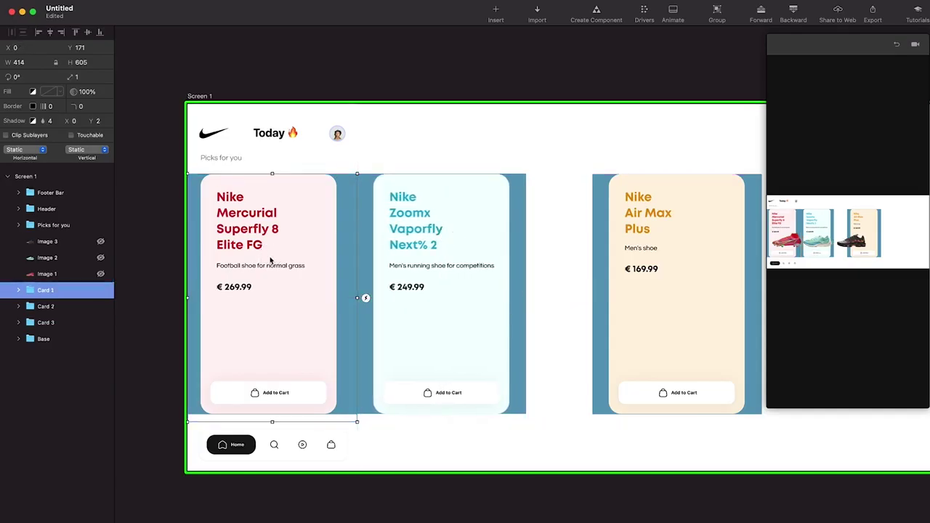
click(457, 266)
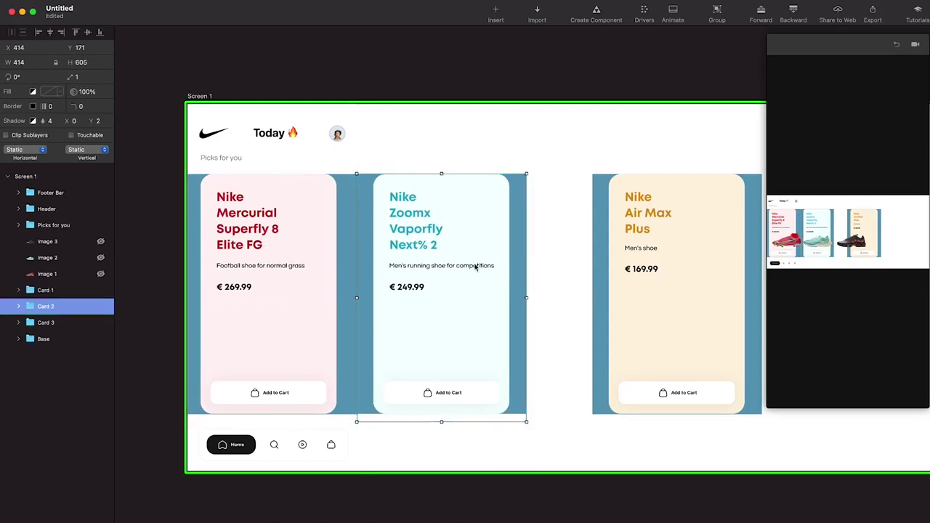
- Extend the Card 3 group's frame on its left side to the edge of Layer 3, at X 989 and 374 wide
click(666, 296)
click(666, 296)
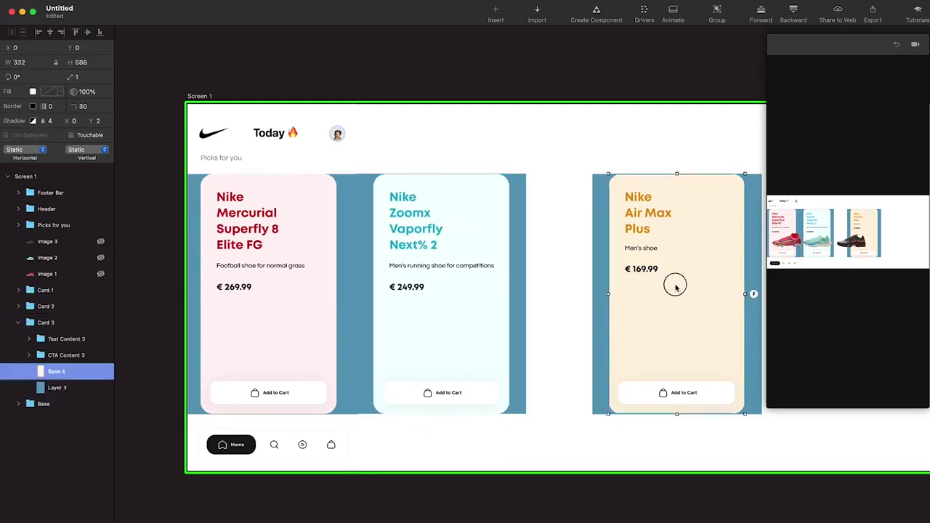
click(561, 265)
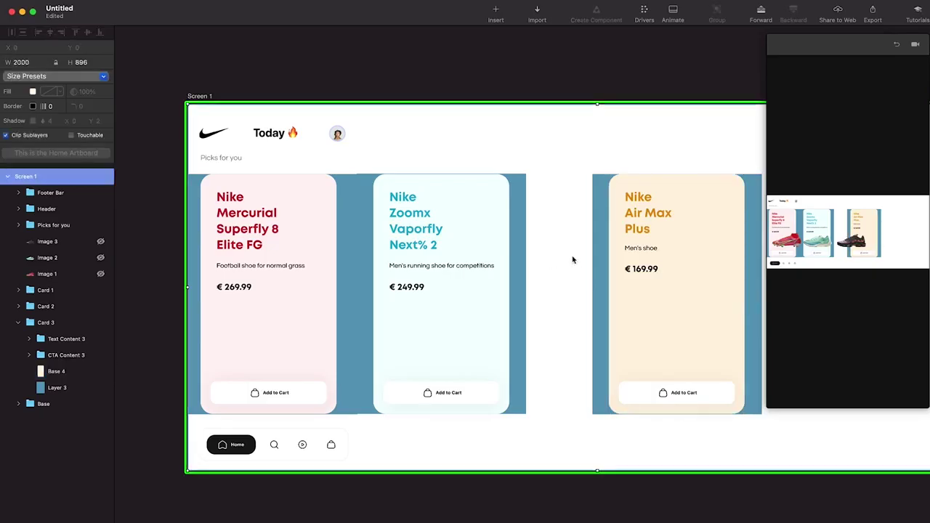
click(675, 327)
click(19, 321)
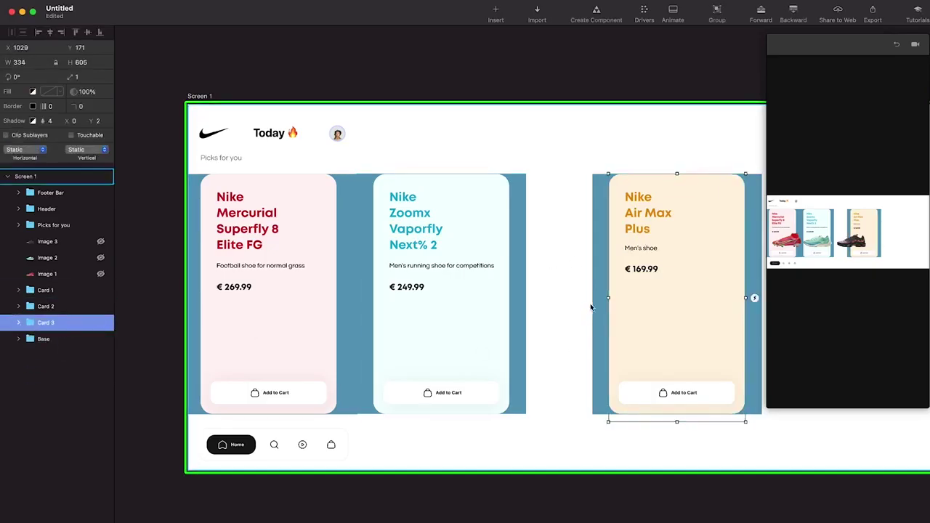
drag(608, 297, 553, 282)
click(562, 278)
click(632, 284)
click(633, 284)
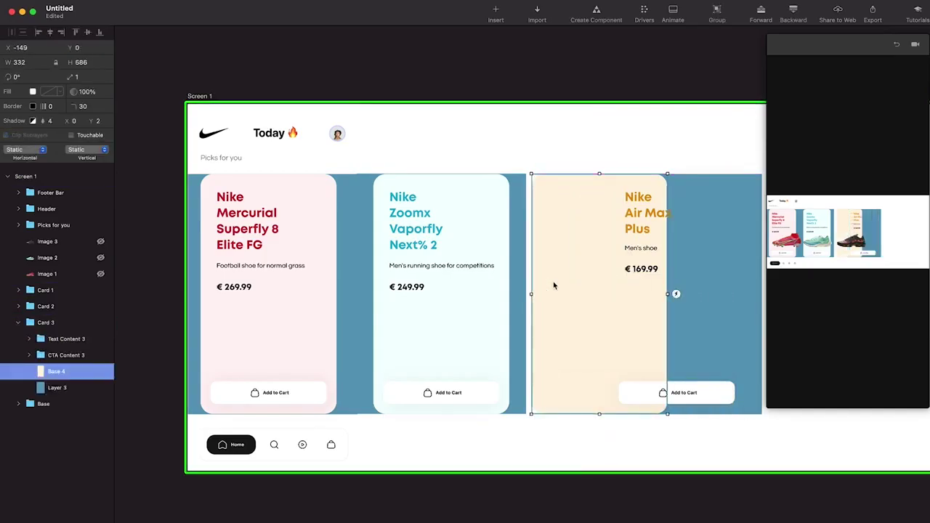
key(super+z)
- Extend the Card 3 group's right edge to enclose Layer 3 and set the width to 414
click(47, 325)
scroll(701, 324, right, 3)
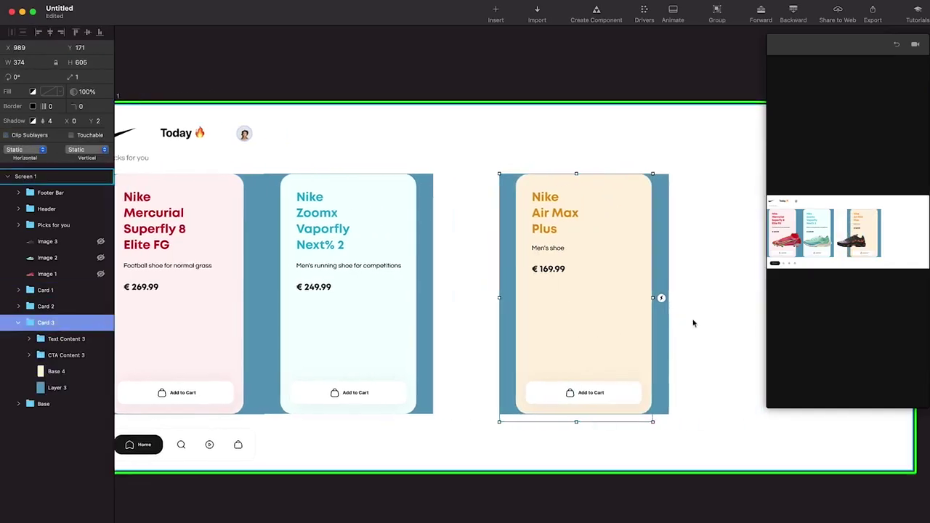
drag(652, 297, 669, 297)
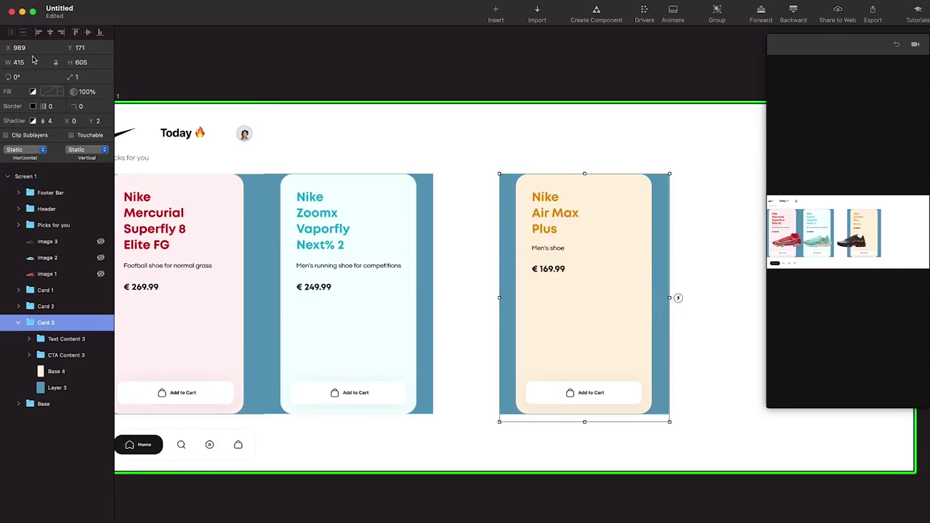
key(Return)
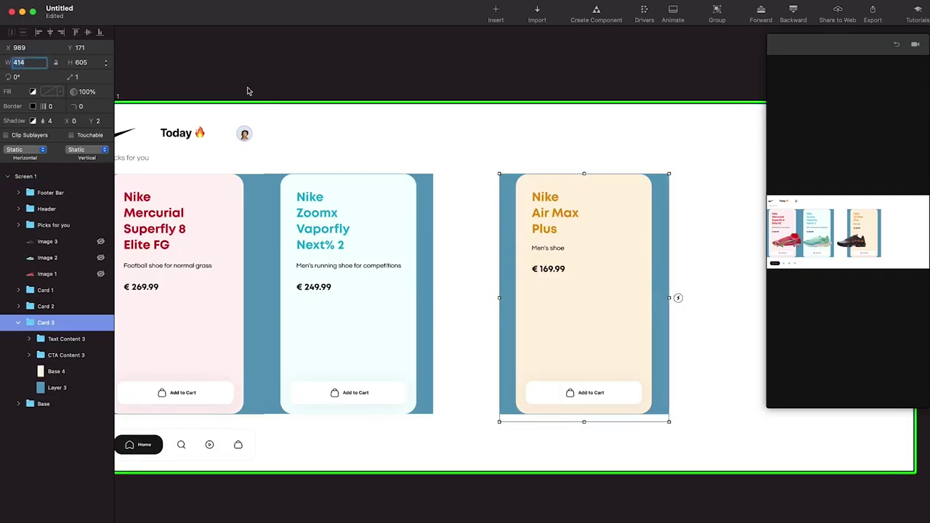
scroll(508, 247, left, 2)
drag(657, 256, 626, 256)
key(super+z)
- Collapse the Card 3 group and move it to X 827, directly beside Card 2
click(53, 324)
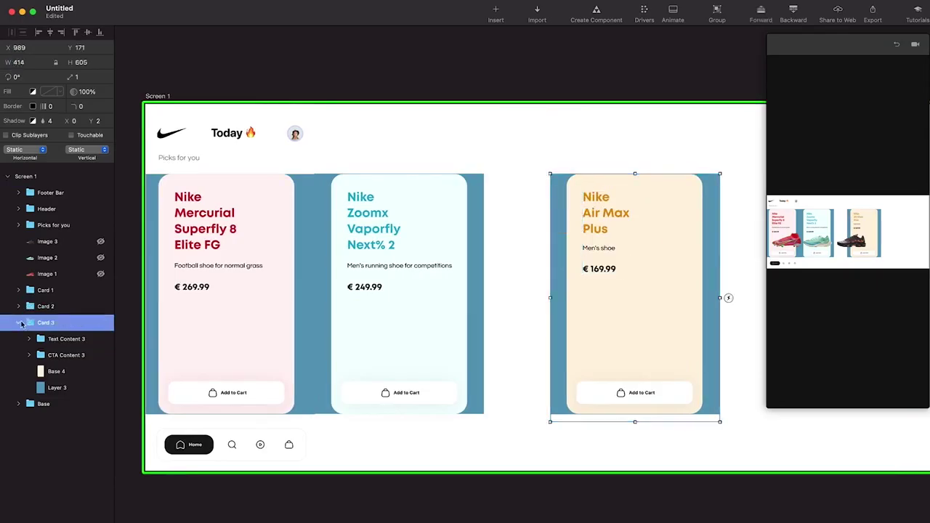
click(19, 322)
click(501, 263)
click(640, 201)
drag(660, 258, 599, 262)
scroll(598, 261, down, 1)
scroll(598, 261, left, 1)
click(267, 286)
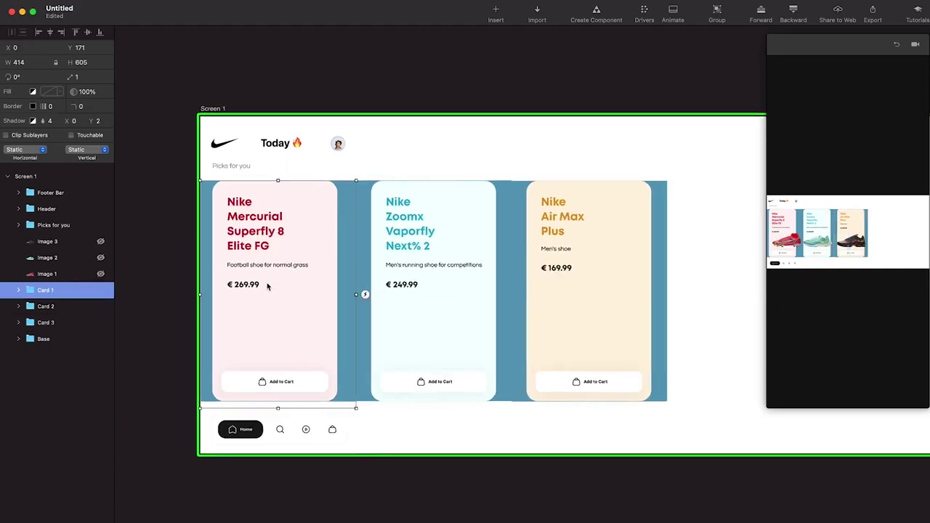
click(415, 331)
- Group Card 1, Card 2 and Card 3 together and name the group Product Cards
click(605, 271)
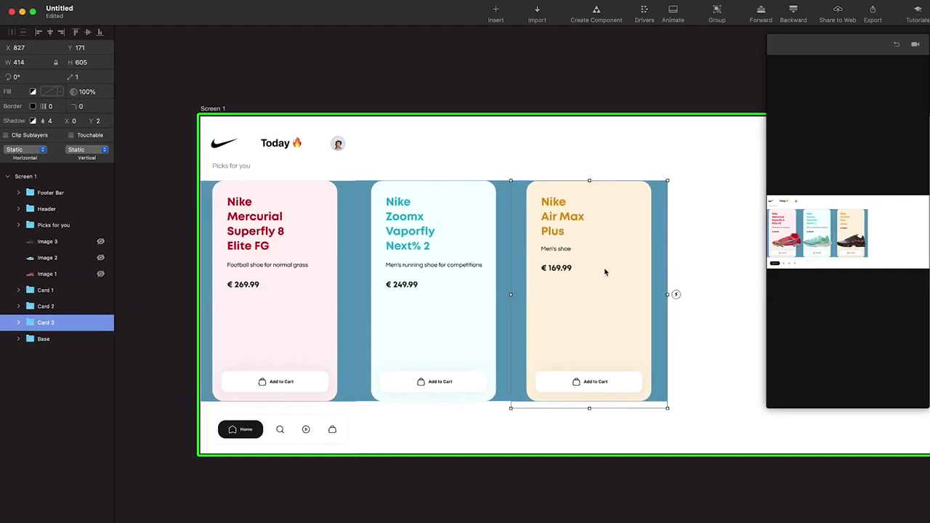
shift+click(55, 291)
key(super+g)
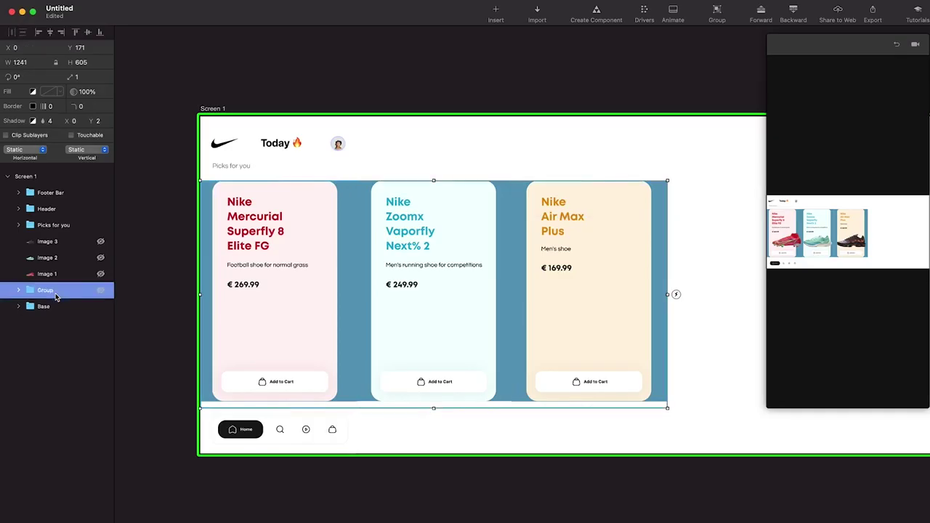
double_click(47, 290)
text(Product Cards)
key(Return)
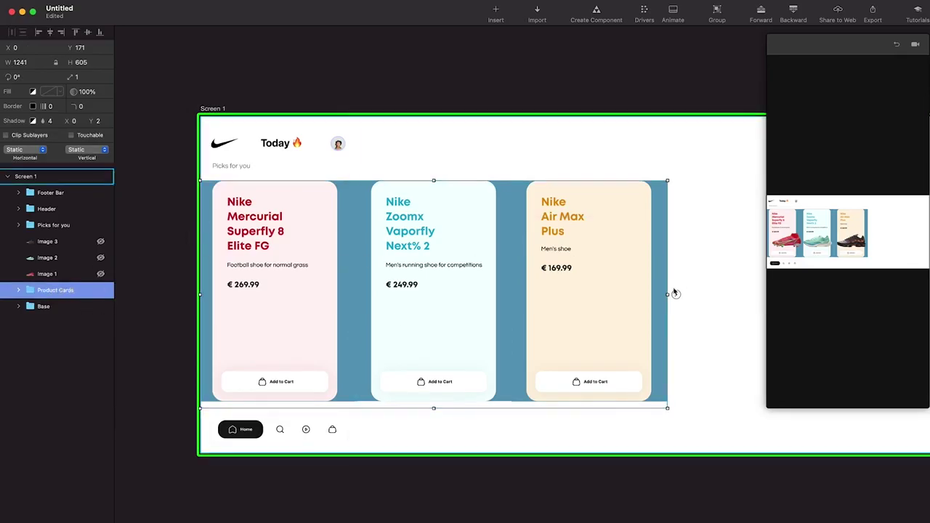
- Narrow the Product Cards group's frame to 414 and set the Screen 1 artboard's width to 414
drag(668, 294, 355, 320)
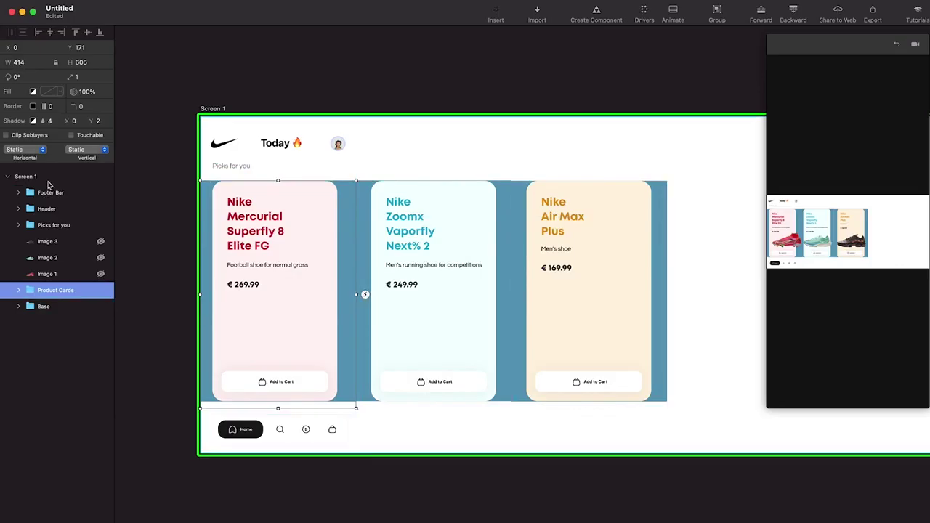
click(45, 177)
click(42, 64)
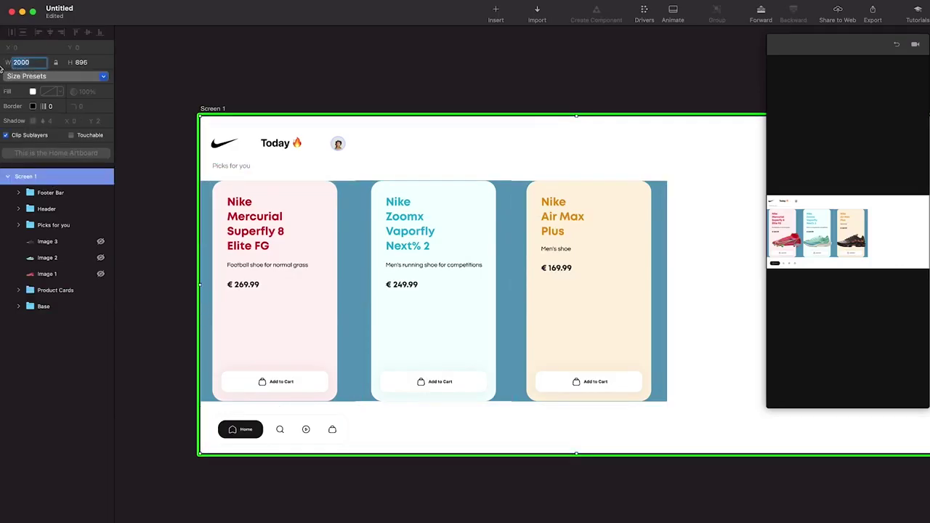
text(414)
key(Return)
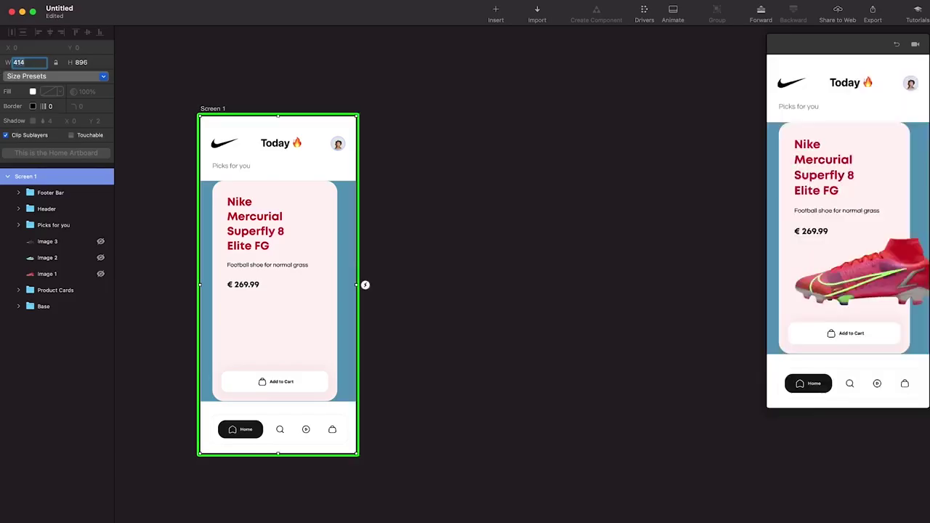
- Set the Product Cards group's horizontal behaviour to Page
click(55, 289)
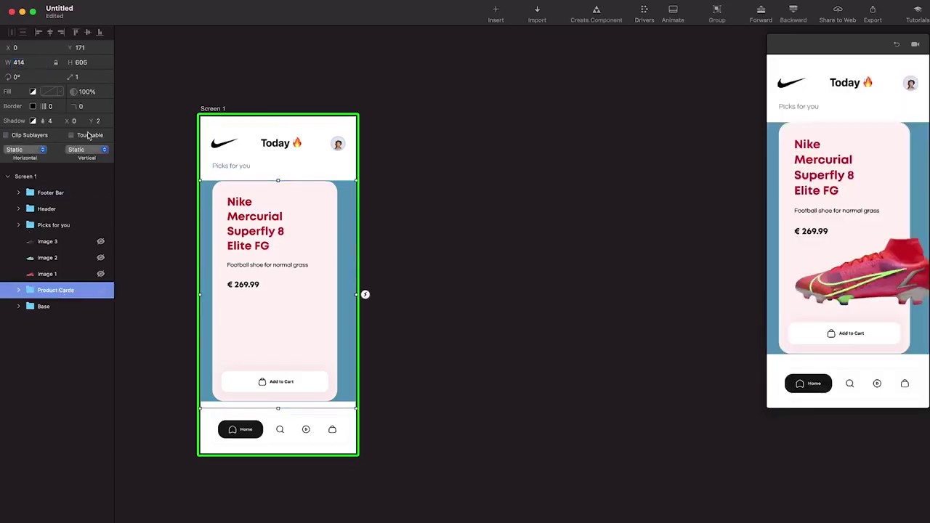
click(25, 151)
click(878, 235)
click(35, 151)
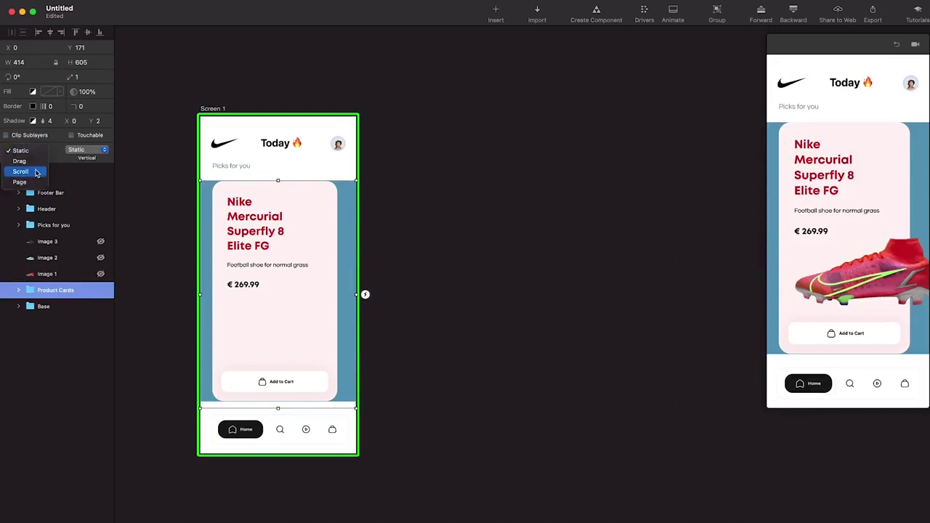
click(36, 182)
- Test the horizontal paging by swiping back and forth through the three product cards in the preview
drag(914, 211, 781, 225)
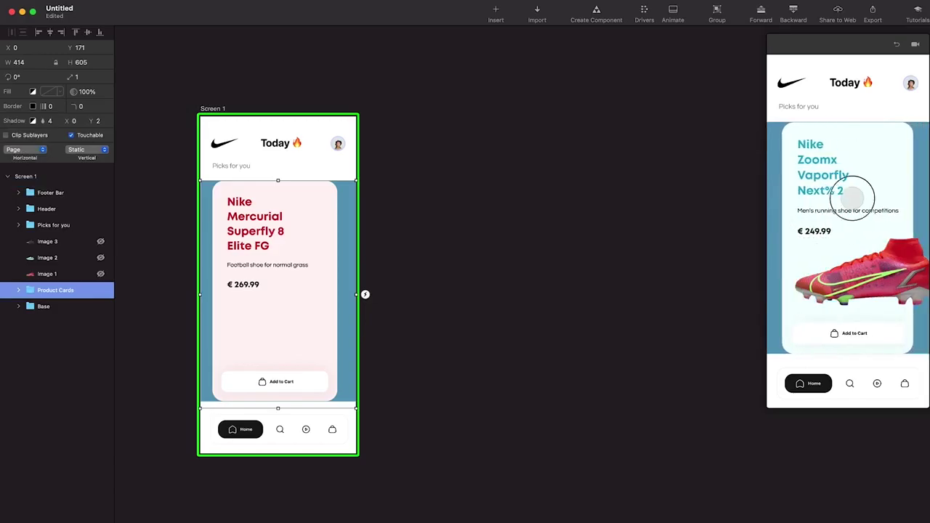
scroll(852, 198, right, 3)
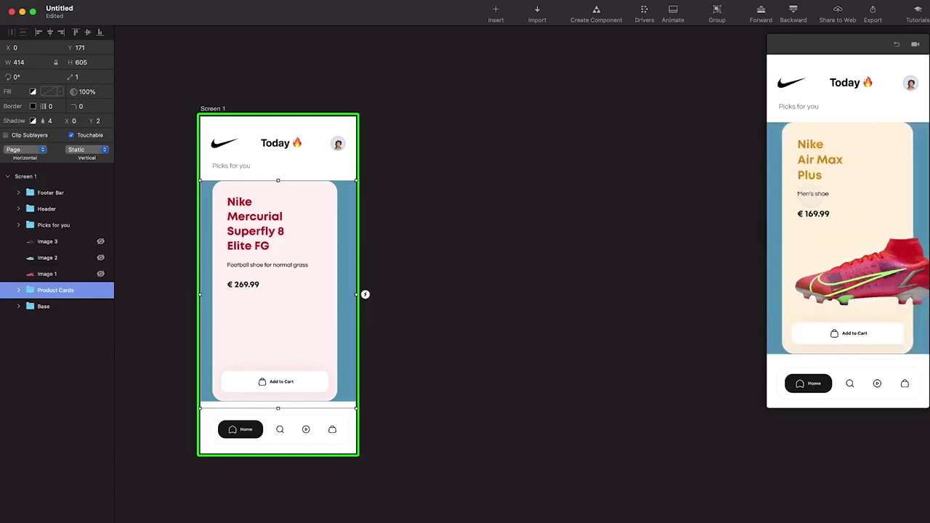
drag(803, 199, 923, 182)
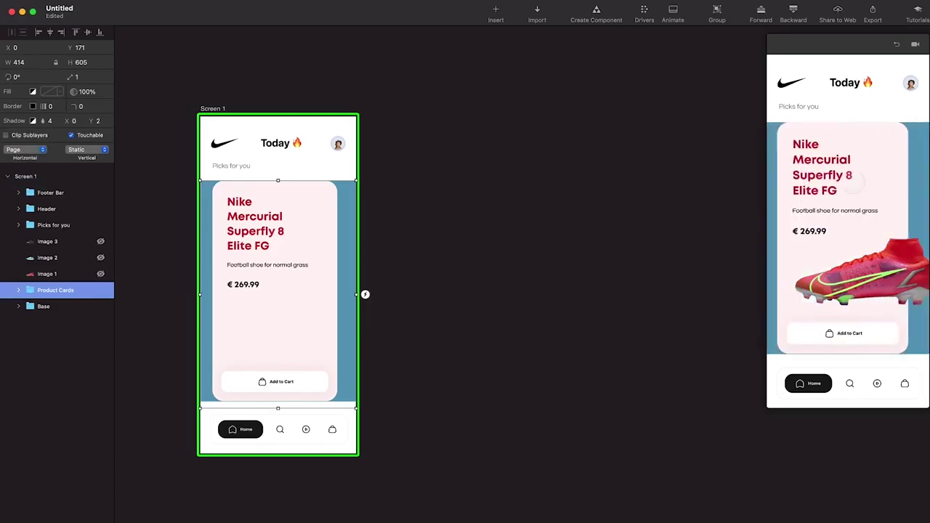
scroll(906, 180, right, 4)
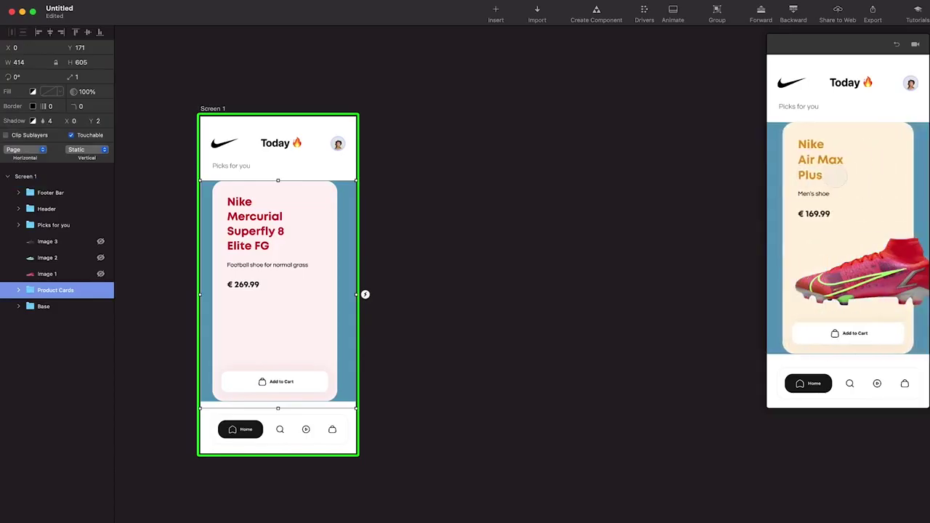
scroll(774, 190, left, 4)
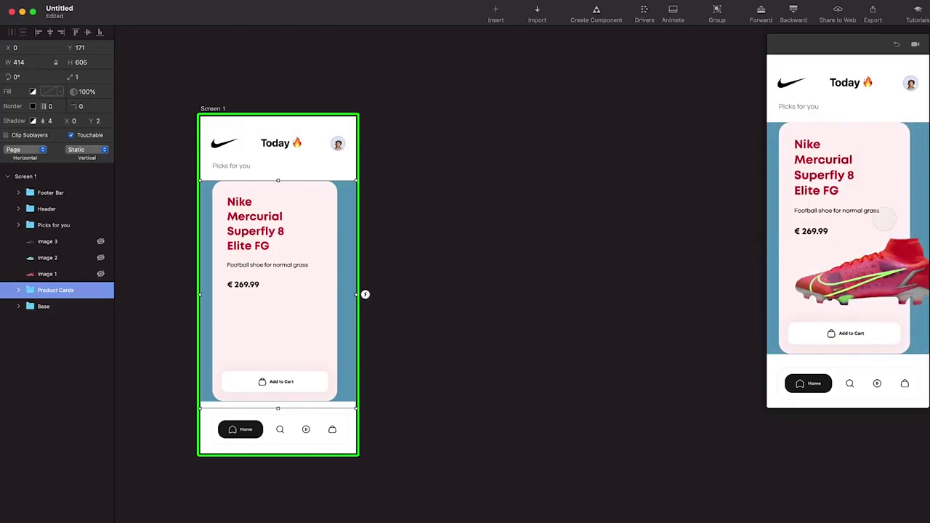
scroll(878, 178, right, 4)
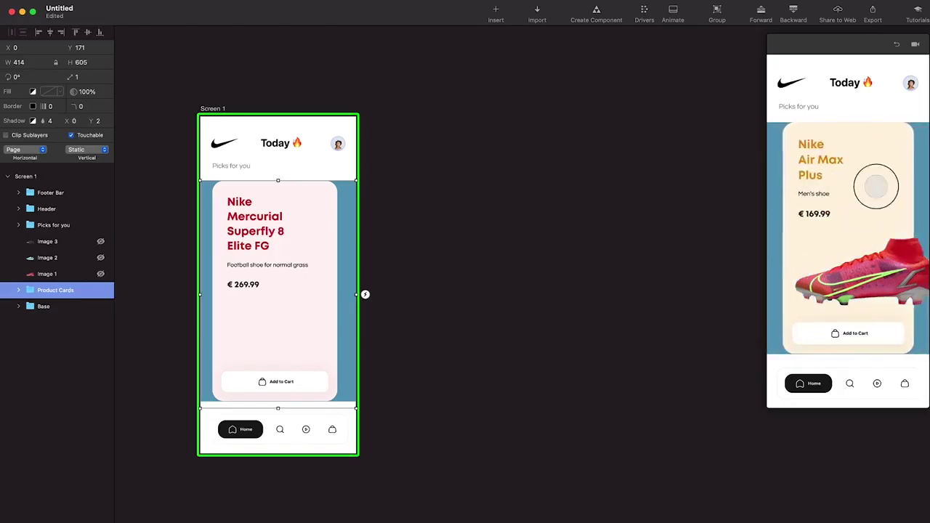
- Expand the Product Cards group and try placing Layer 1 outside the Card 1 group, aligned with it
click(18, 290)
click(29, 305)
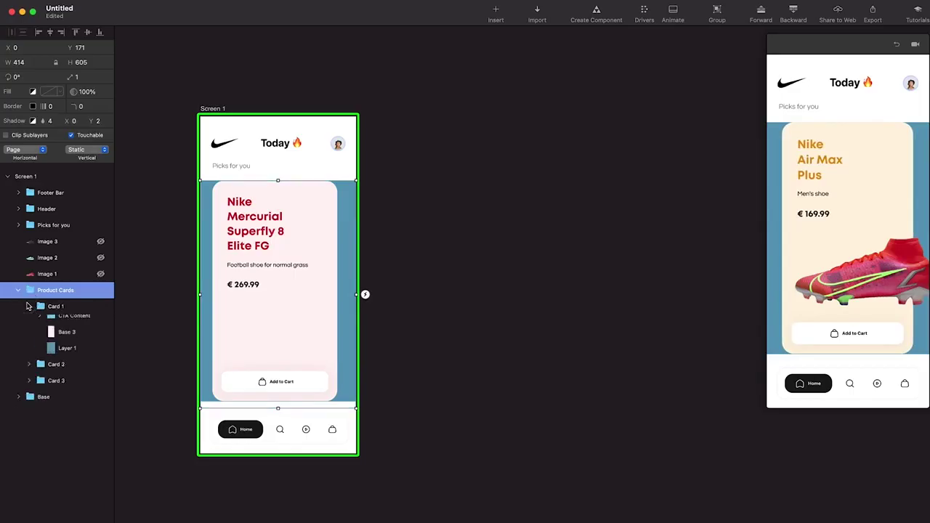
click(54, 371)
drag(55, 379, 68, 299)
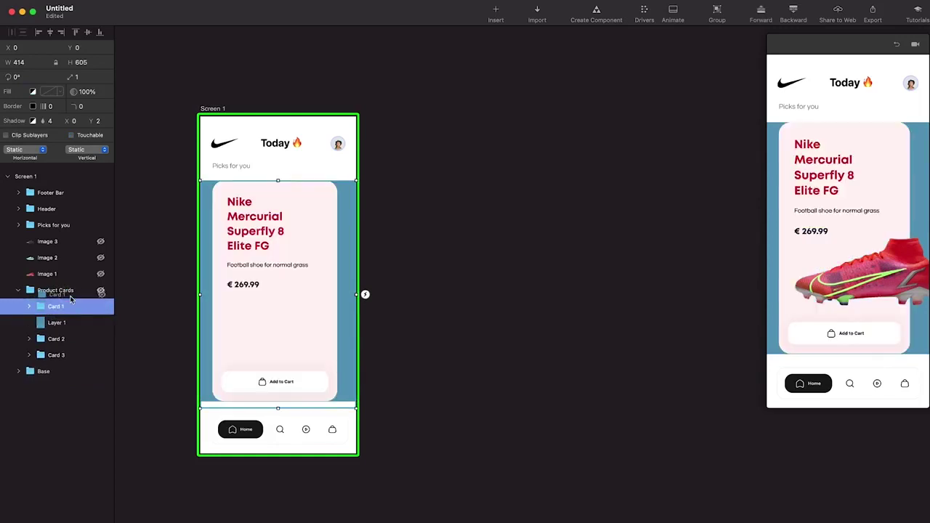
shift+click(63, 322)
click(49, 33)
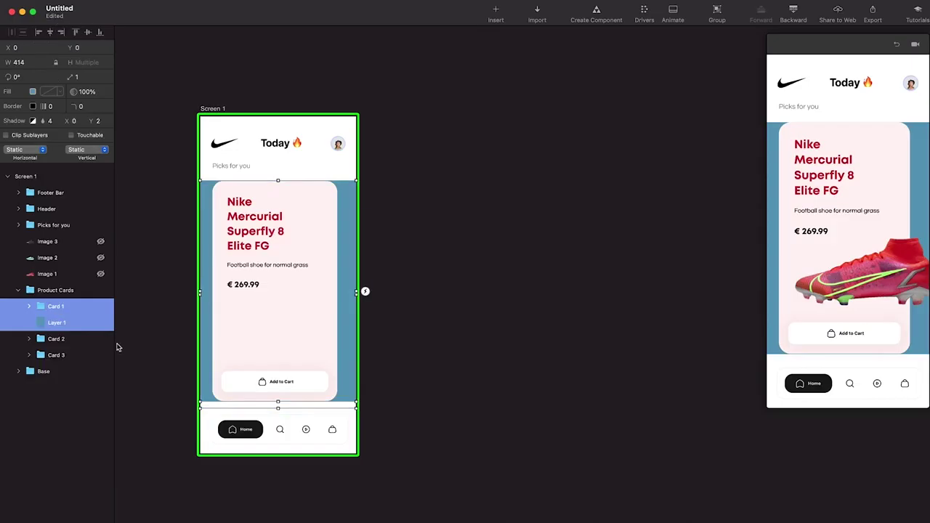
click(66, 338)
click(29, 307)
click(60, 374)
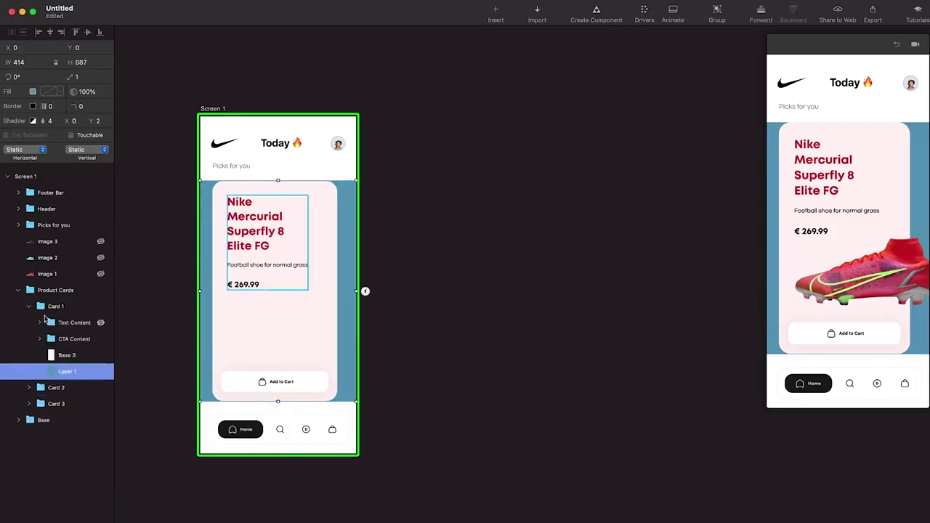
click(29, 308)
click(63, 311)
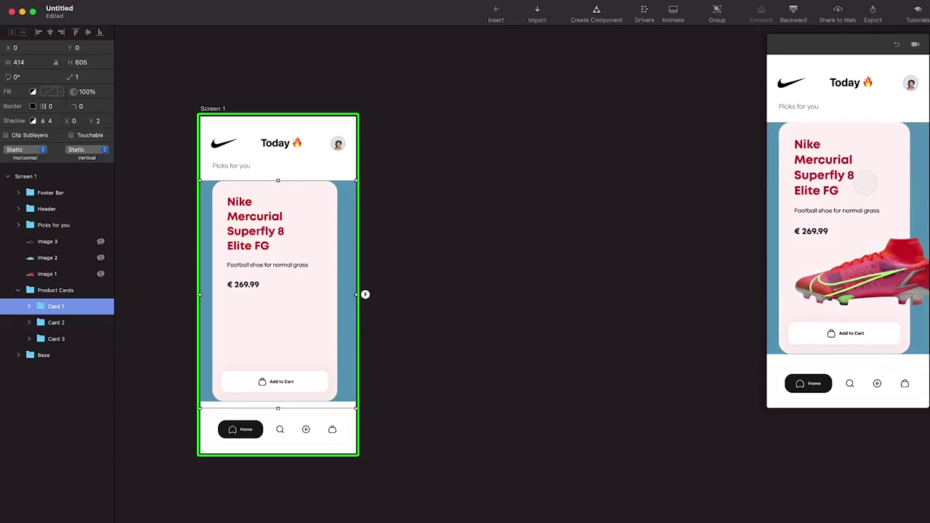
- Make the fill of Layer 1 in the Card 1 group fully transparent with an alpha of 0
click(29, 306)
click(67, 371)
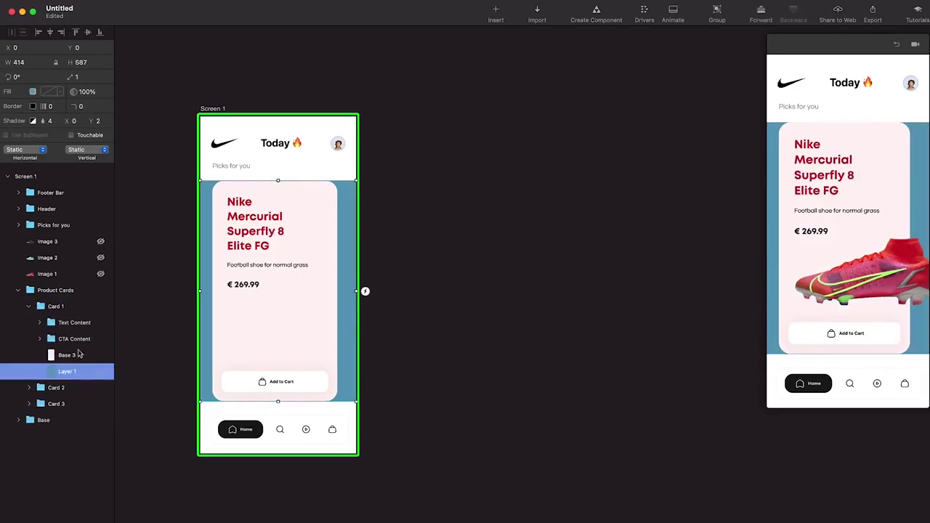
click(33, 92)
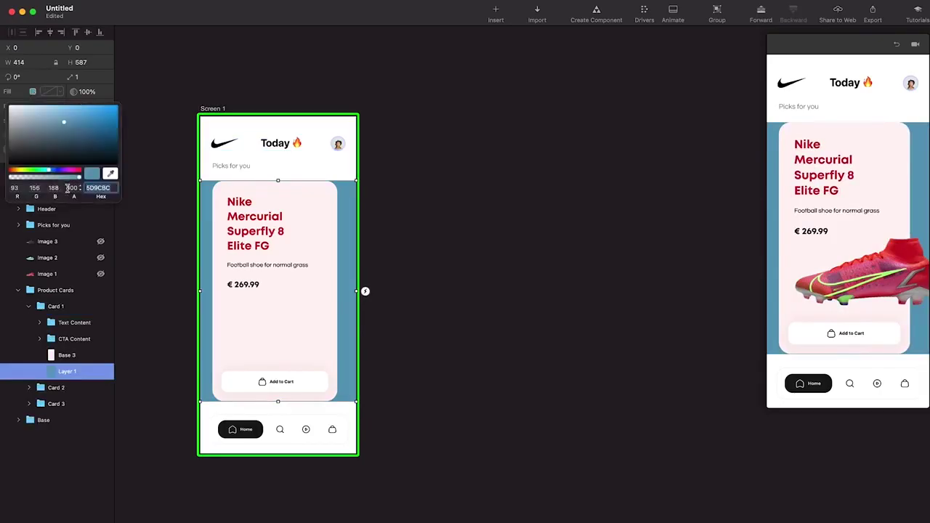
drag(79, 177, 6, 178)
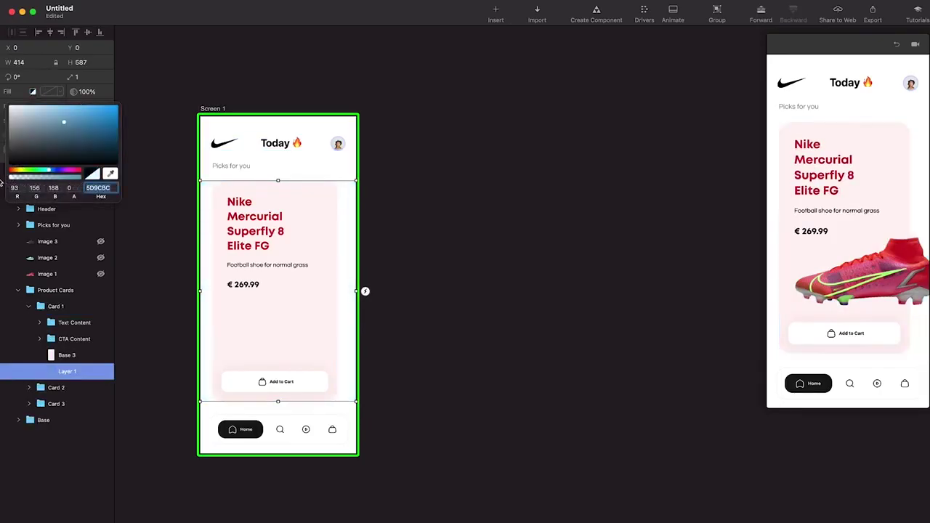
- Expand the Card 2 group and make the fill of its Layer 2 fully transparent
click(23, 387)
click(29, 387)
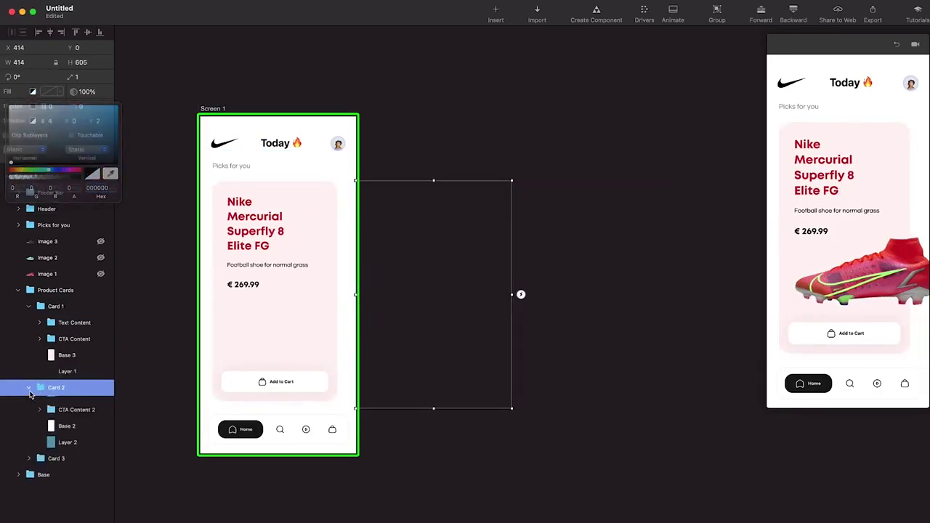
click(67, 452)
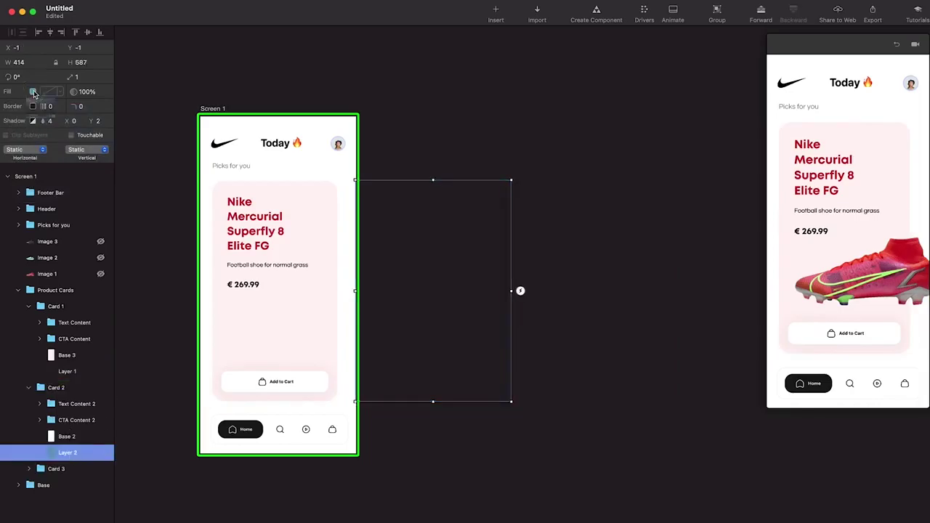
click(33, 92)
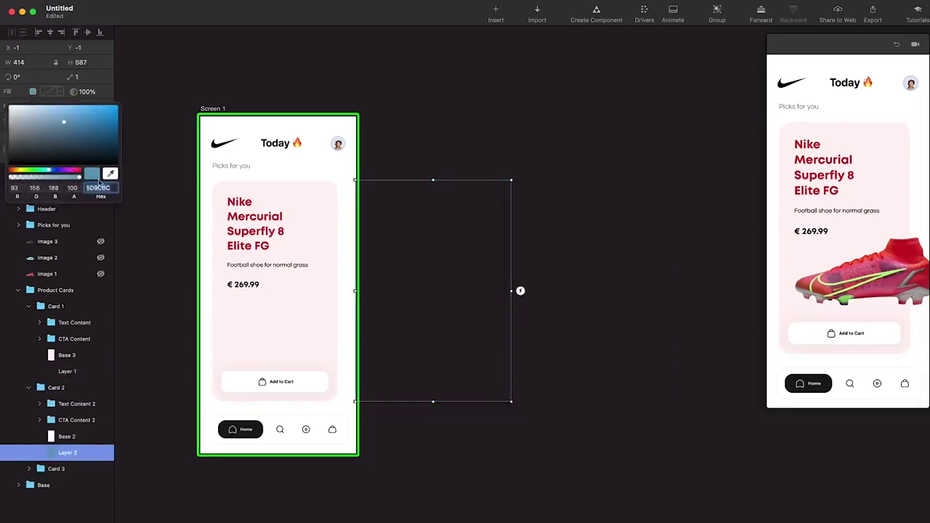
drag(38, 181, 2, 177)
click(32, 93)
- Expand the Card 3 group and make the fill of its Layer 3 fully transparent
click(25, 473)
click(29, 470)
scroll(29, 472, down, 1)
click(64, 513)
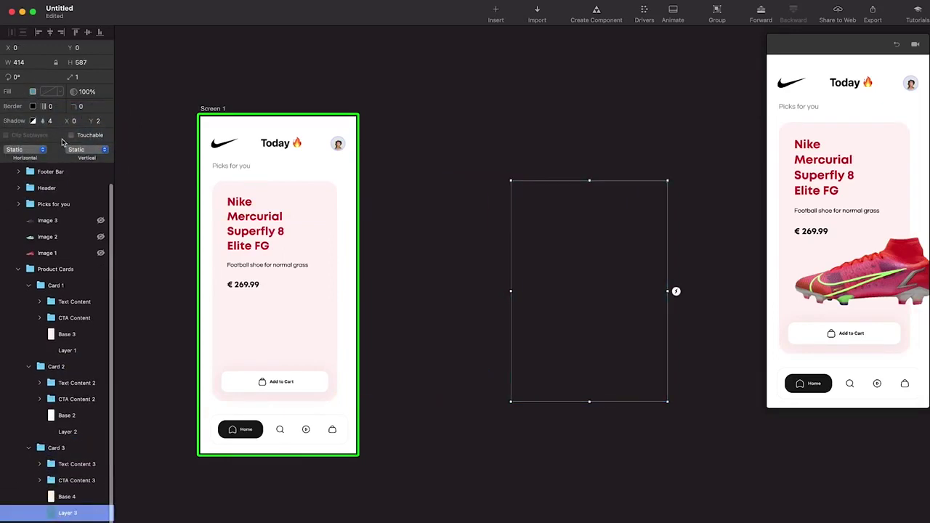
click(32, 91)
drag(64, 180, 1, 181)
click(32, 92)
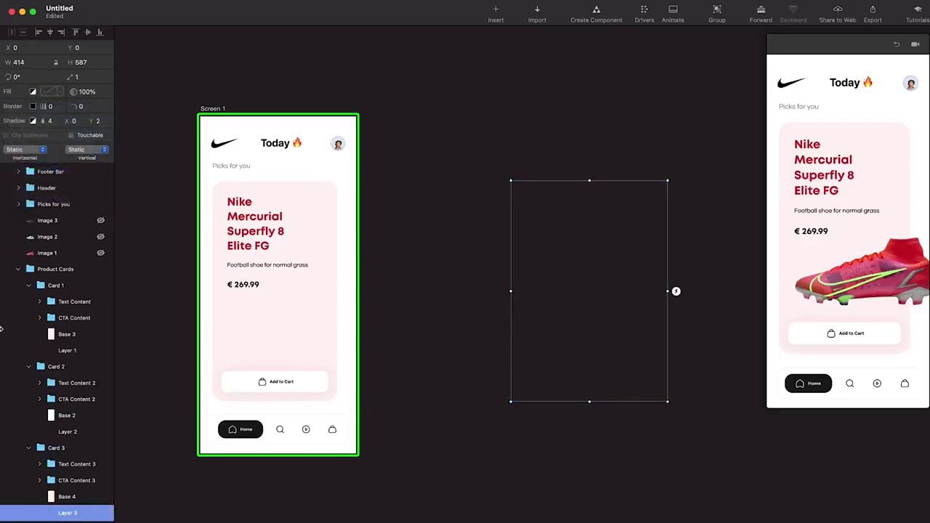
- Collapse the three card groups and their parent Product Cards group, leaving Product Cards selected
click(29, 451)
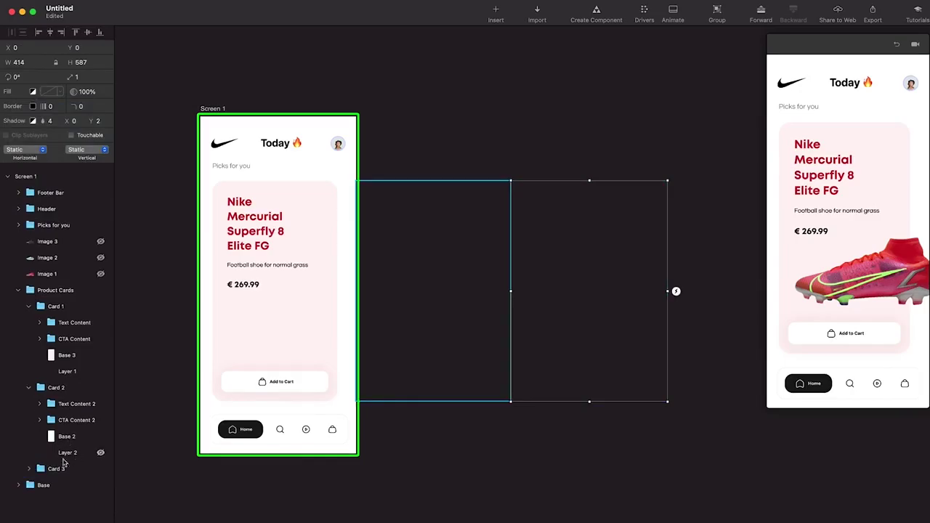
click(29, 388)
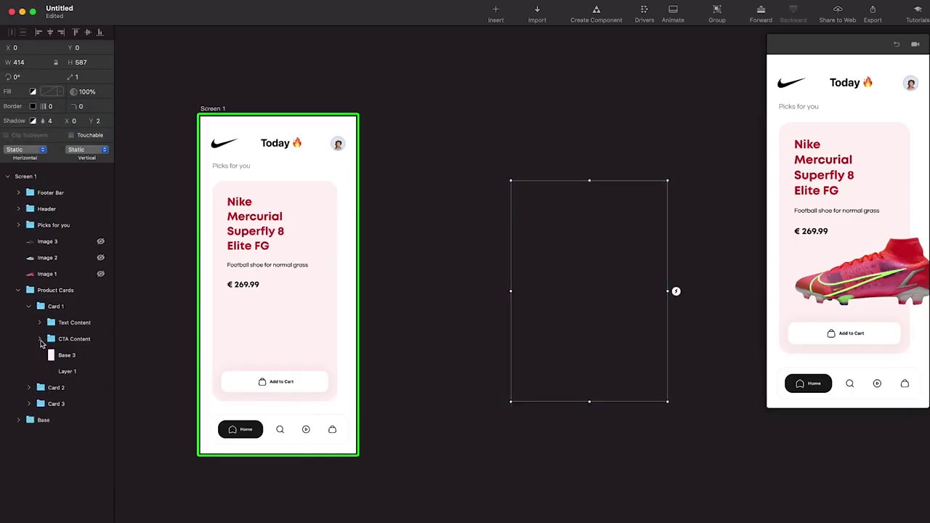
click(29, 305)
click(19, 289)
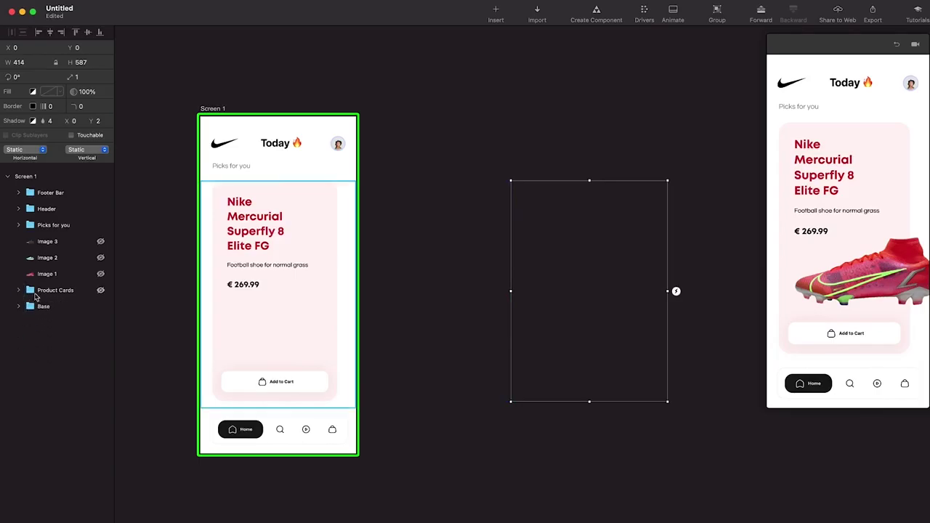
click(36, 292)
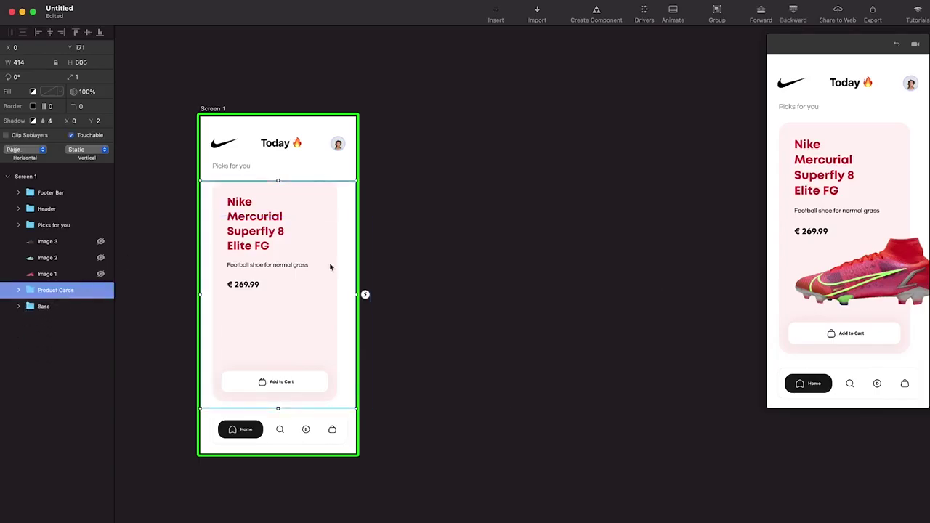
scroll(329, 268, left, 5)
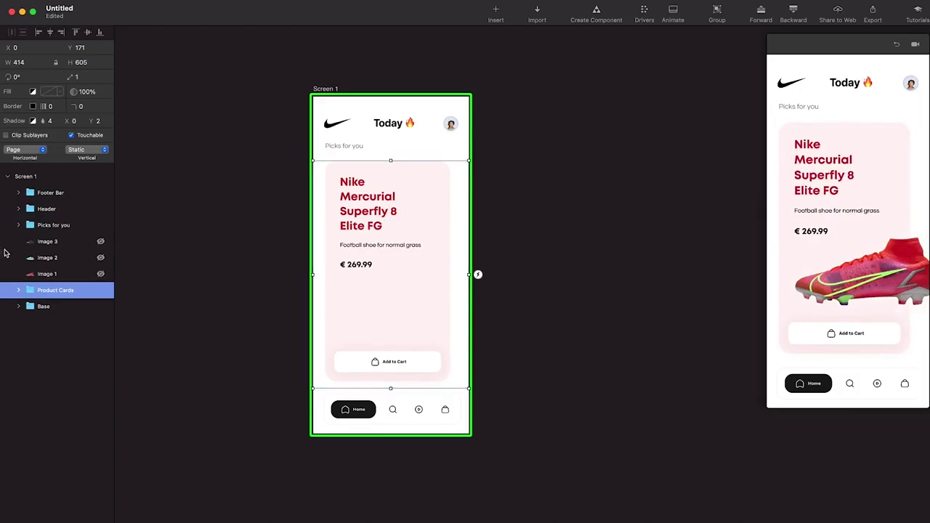
- Make the hidden shoe layers Image 1, Image 2 and Image 3 visible again
click(101, 274)
click(101, 257)
click(101, 241)
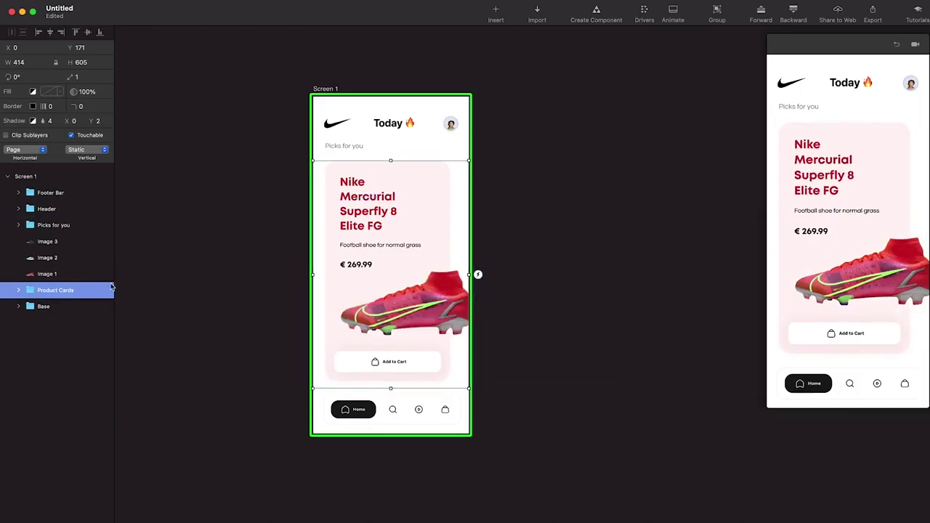
scroll(372, 224, left, 1)
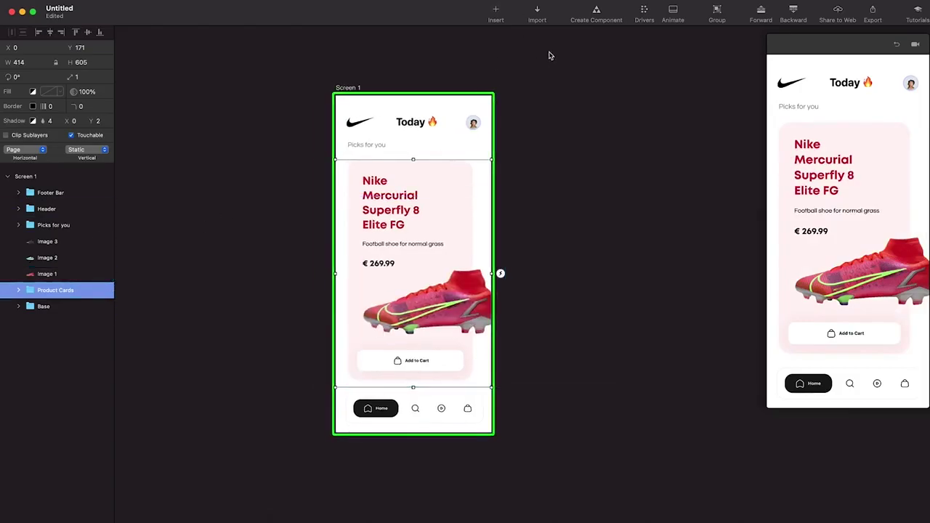
- Add Center X and Scale drivers for Image 1, driven by the horizontal scroll of the Product Cards group
click(643, 11)
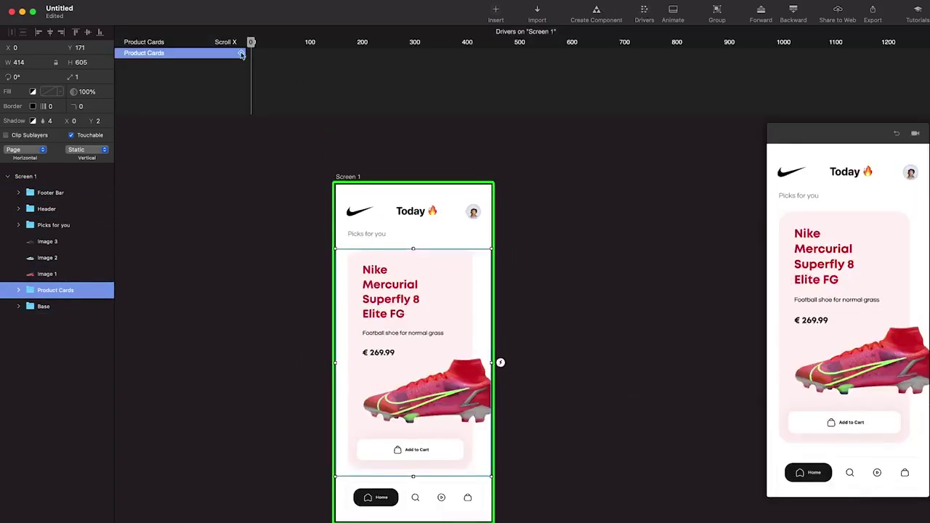
click(61, 274)
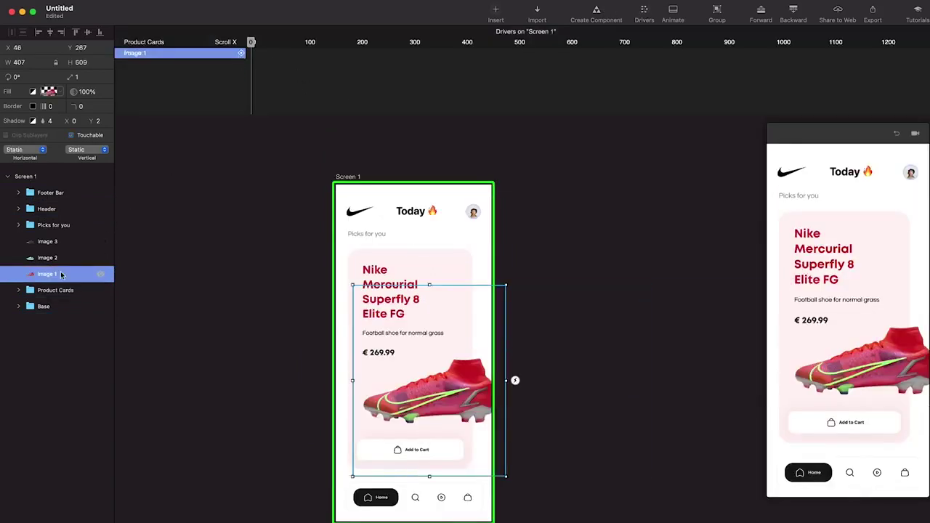
click(241, 54)
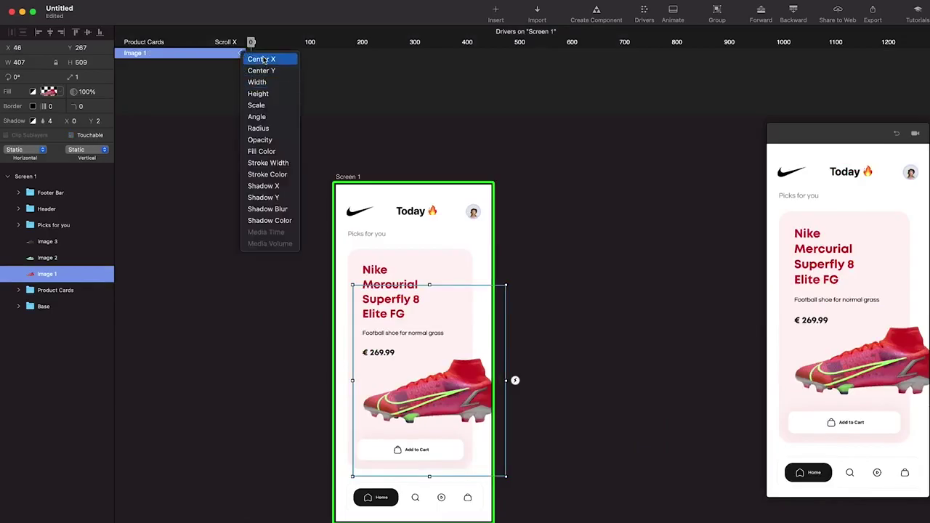
click(261, 59)
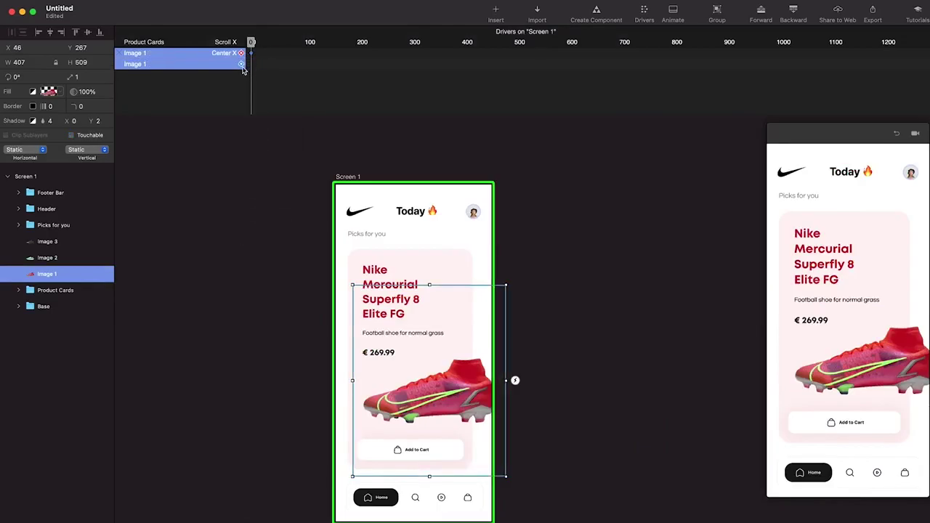
click(241, 64)
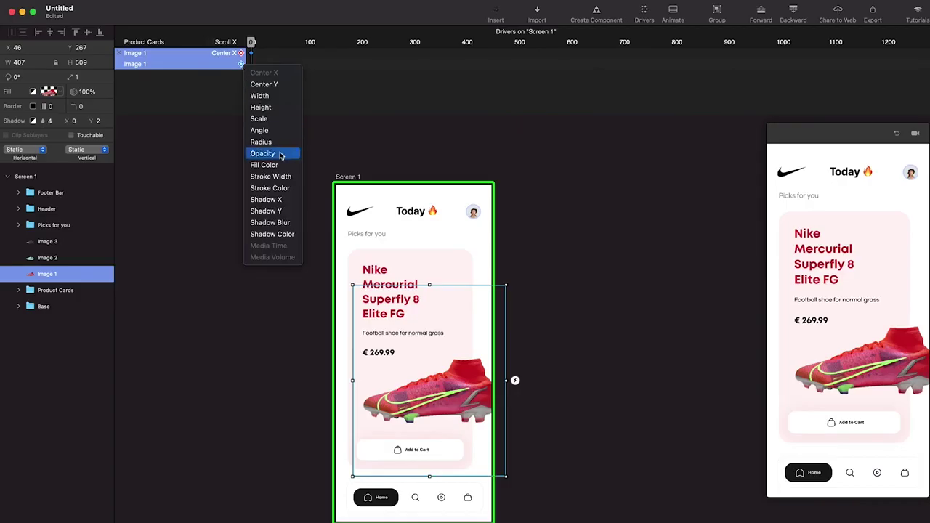
click(270, 121)
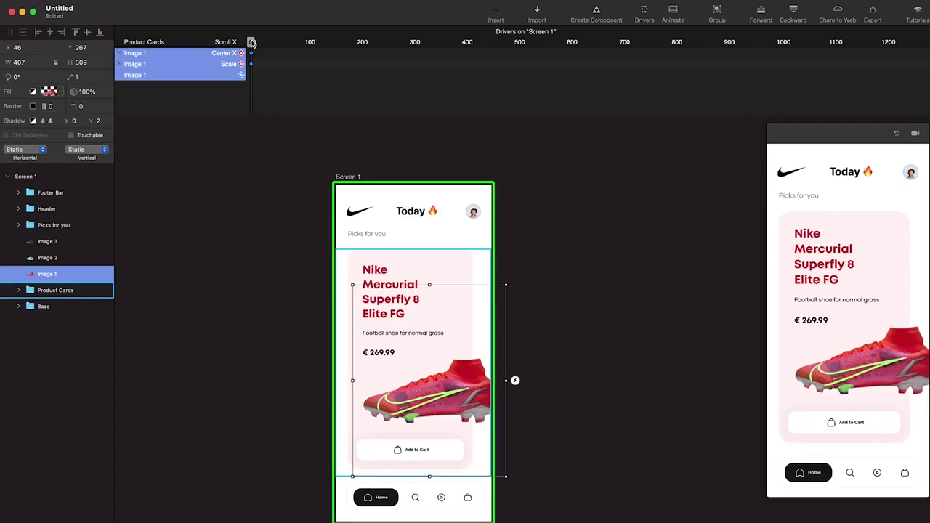
- At scroll position 418, move Image 1 off the artboard's left side to X -420 and set its scale to 0.8
drag(251, 43, 470, 78)
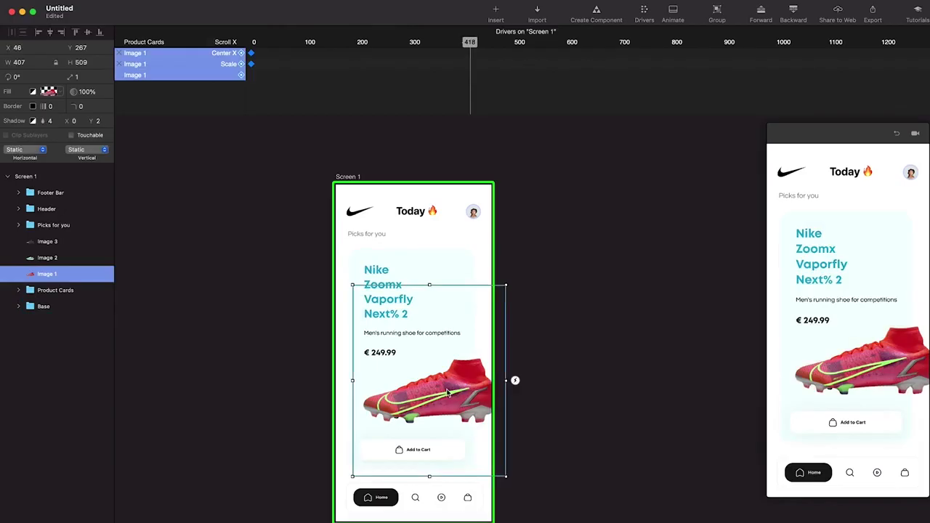
drag(453, 409, 277, 414)
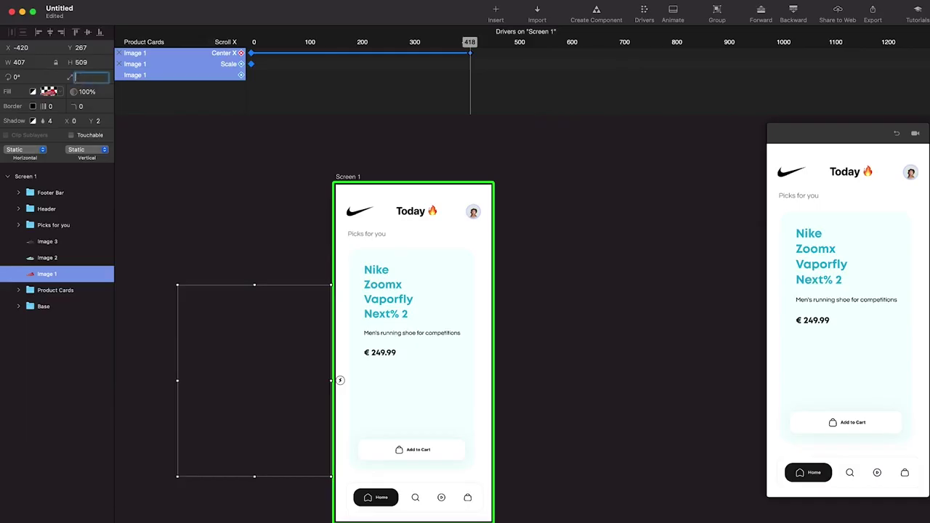
text(0.8)
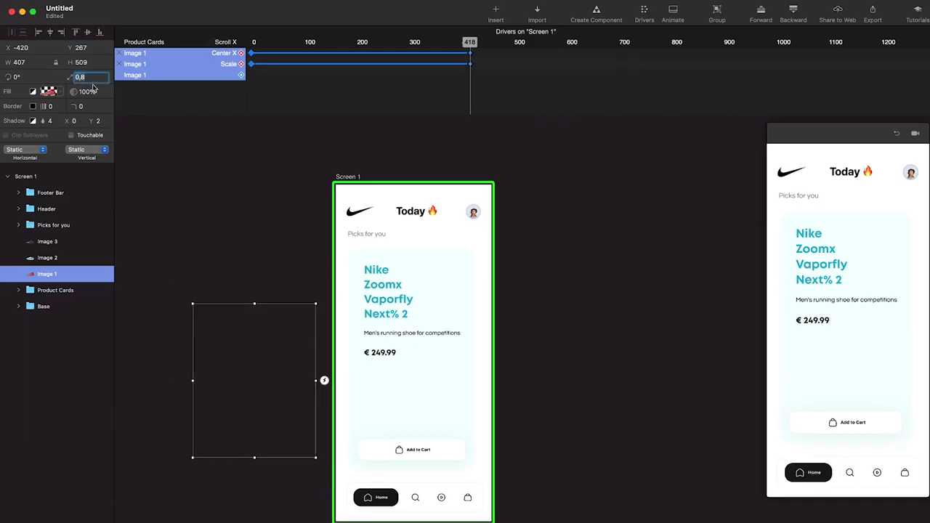
- Move Image 1 further left to X -500 and set its scale to 1.2 at scroll position 418
click(224, 388)
key(shift+Left)
key(shift+Left)
key(shift+Left)
key(shift+Left)
key(shift+Left)
key(shift+Left)
key(shift+Left)
key(shift+Left)
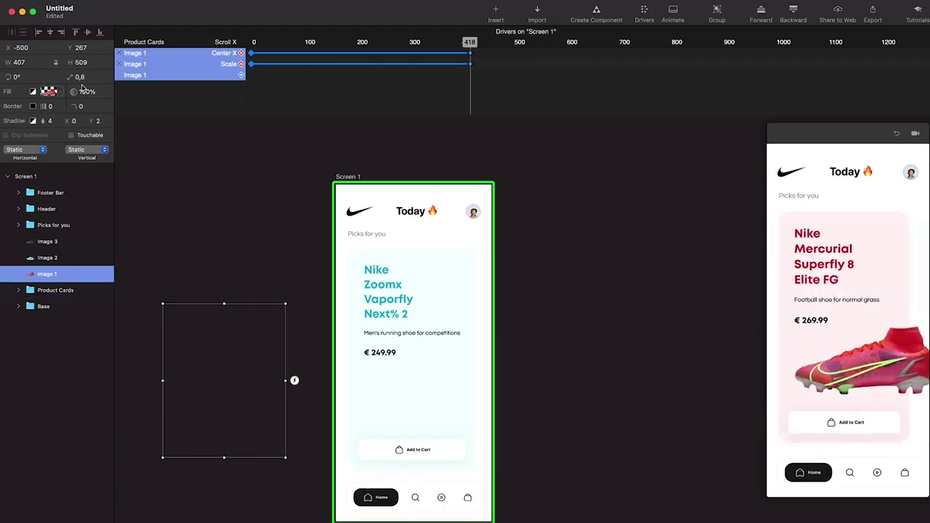
text(.2)
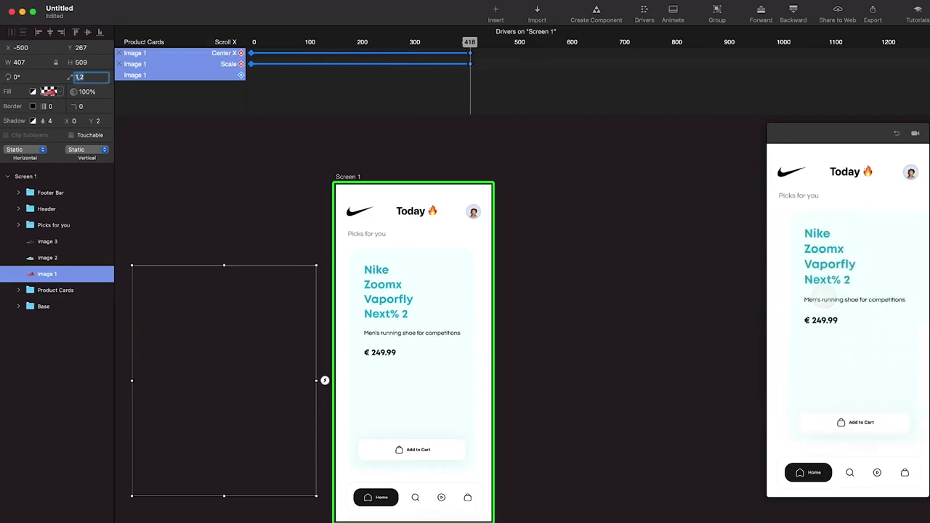
- Move Image 2 onto the Nike Zoomx Vaporfly card, at about X 32
click(427, 327)
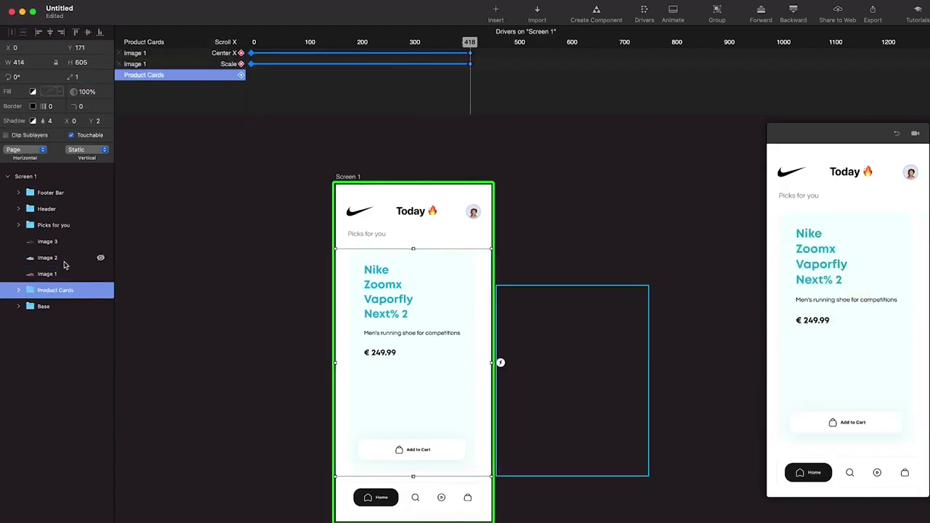
click(65, 261)
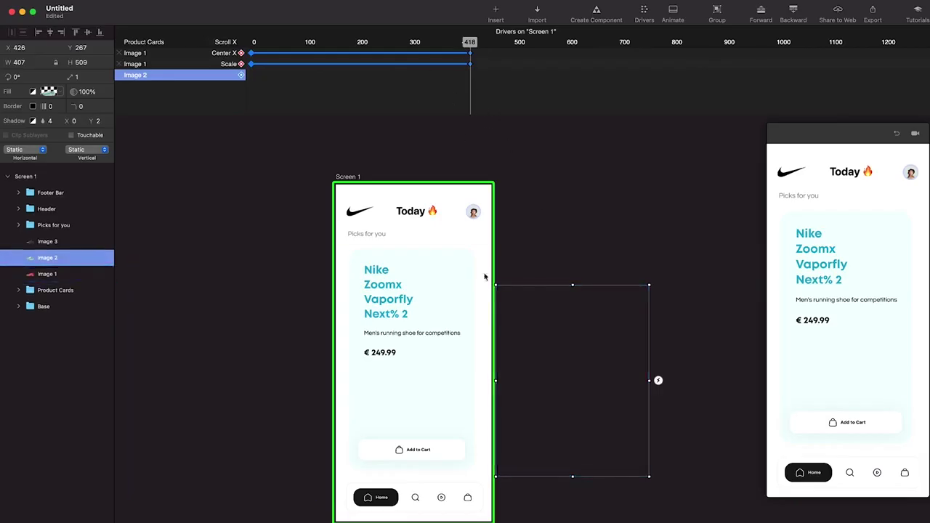
drag(586, 434, 439, 446)
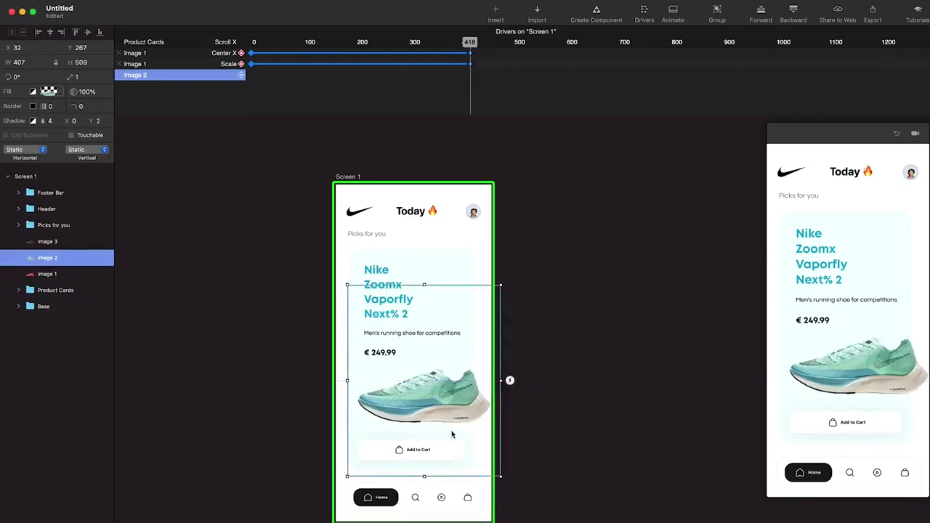
drag(470, 44, 473, 62)
click(481, 433)
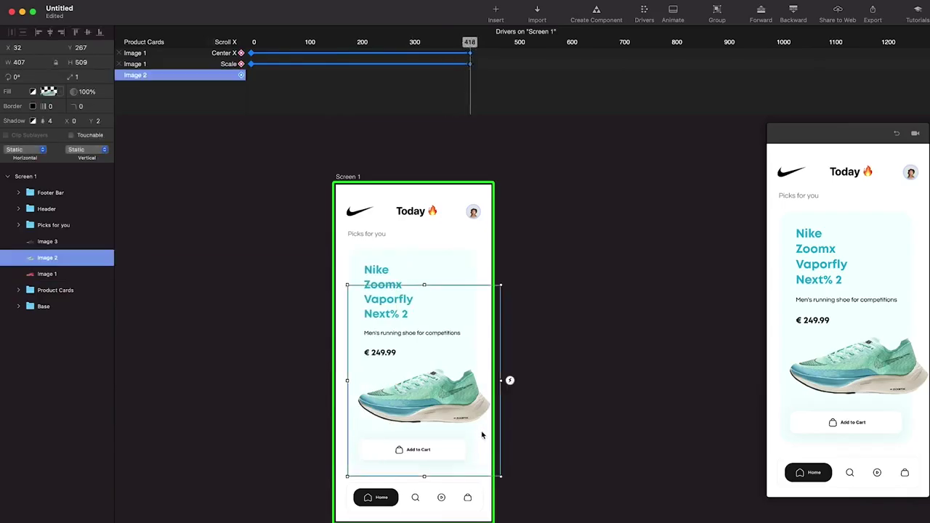
- Add Center X and Scale drivers for Image 2 at scroll position 418 and enlarge the drivers area
click(241, 75)
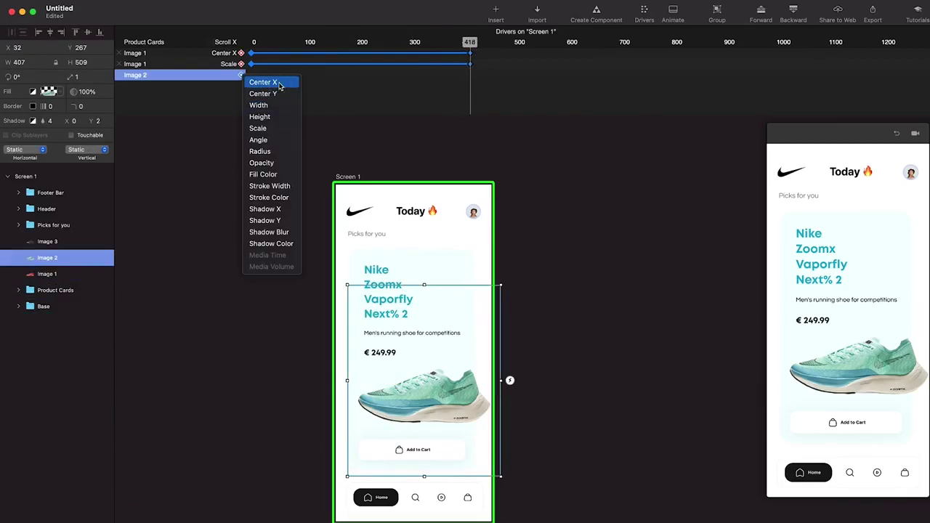
click(263, 82)
click(241, 87)
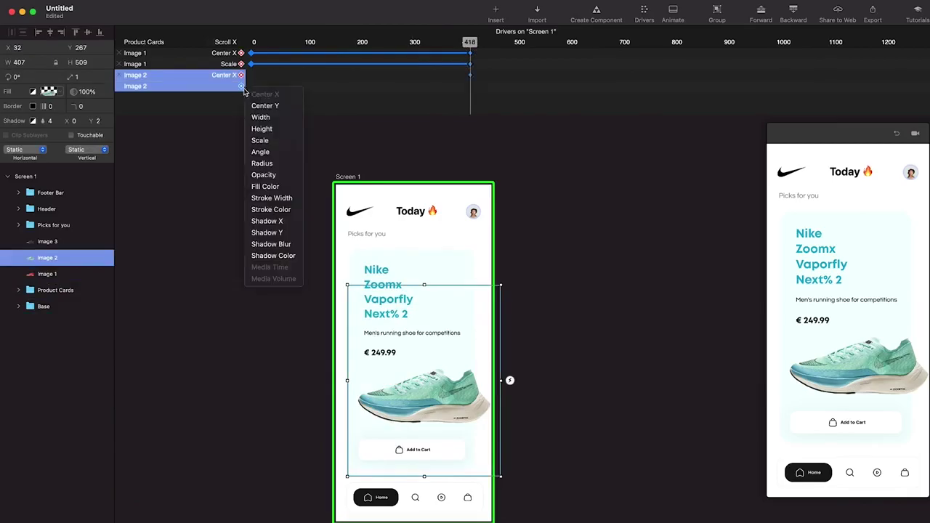
click(270, 143)
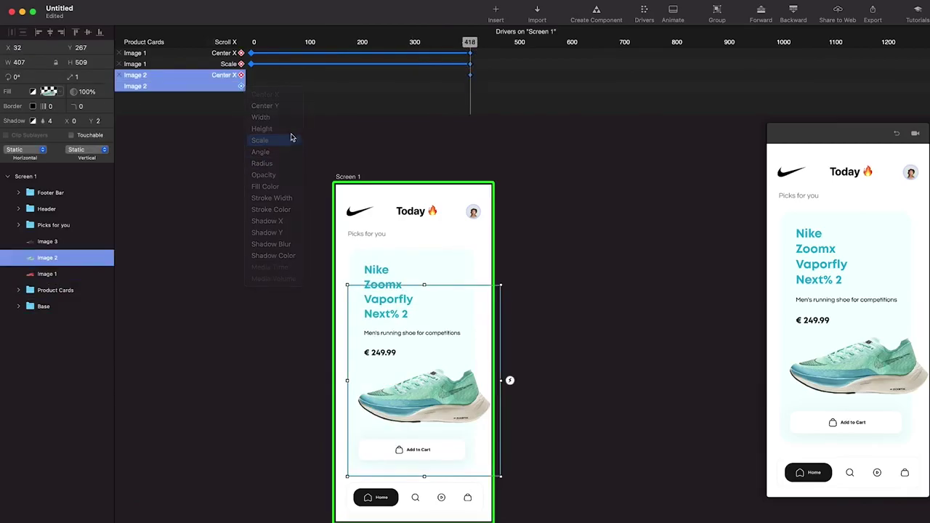
drag(301, 114, 300, 166)
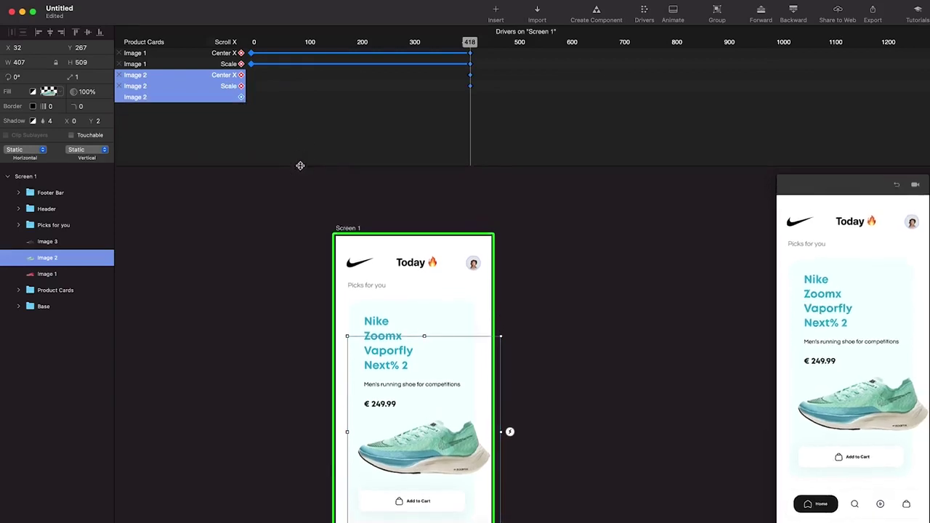
- At scroll position 0, move Image 2 horizontally off the artboard's right side to about X 591
drag(330, 41, 252, 45)
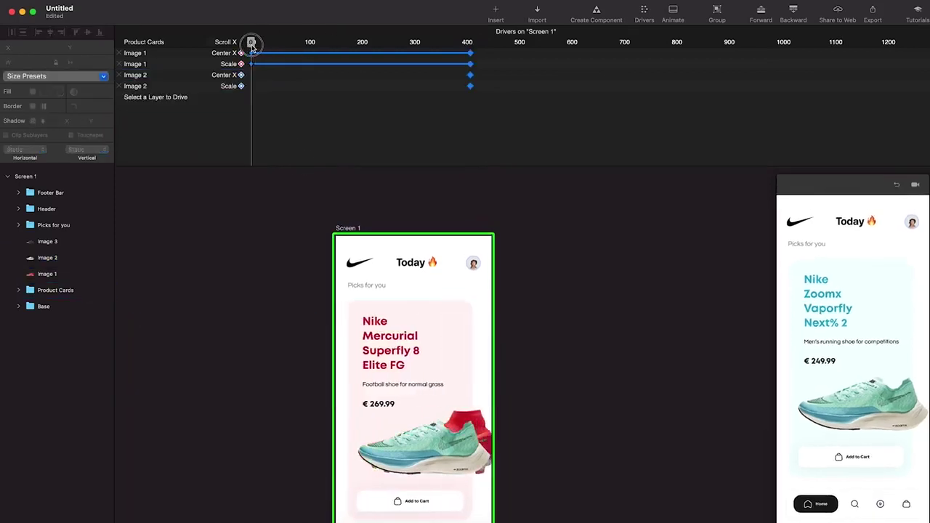
click(310, 149)
click(424, 440)
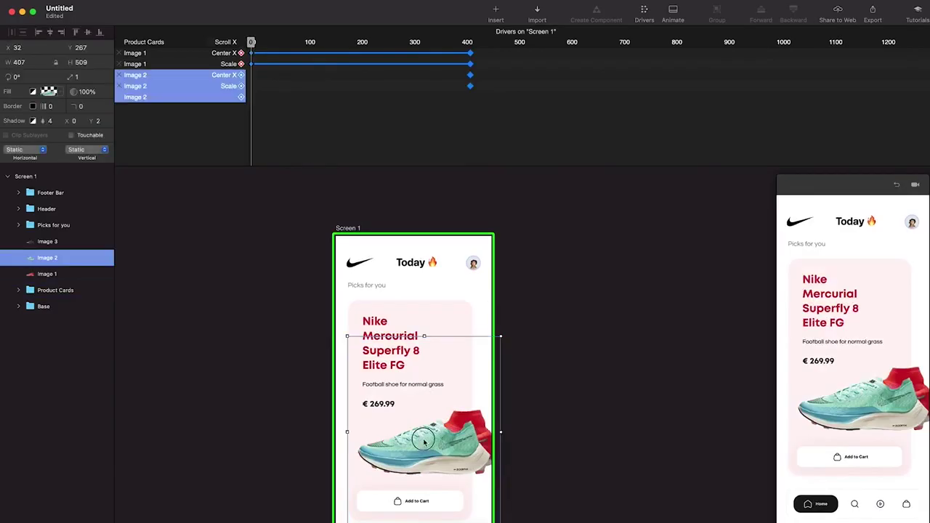
drag(423, 440, 618, 439)
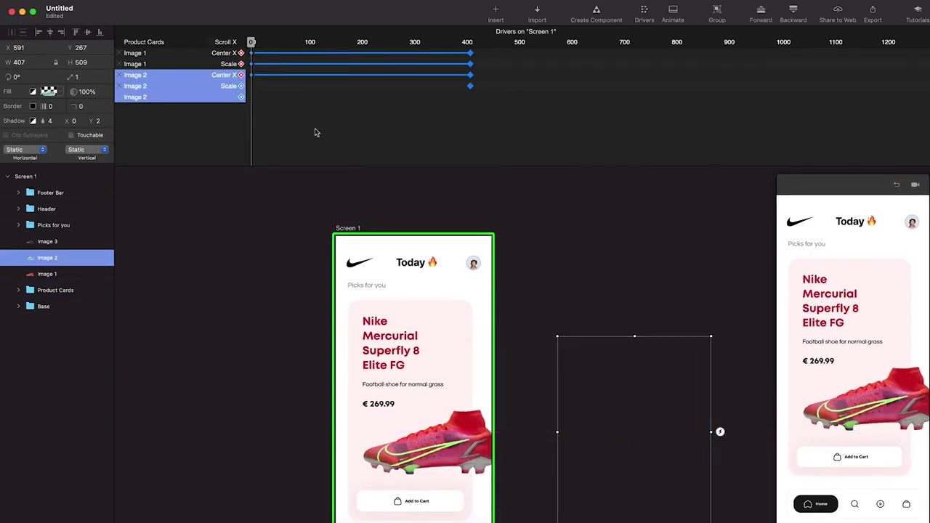
- Set the scale of Image 2 to 1.5 at scroll position 0
click(241, 87)
key(super+z)
text(.5)
key(Return)
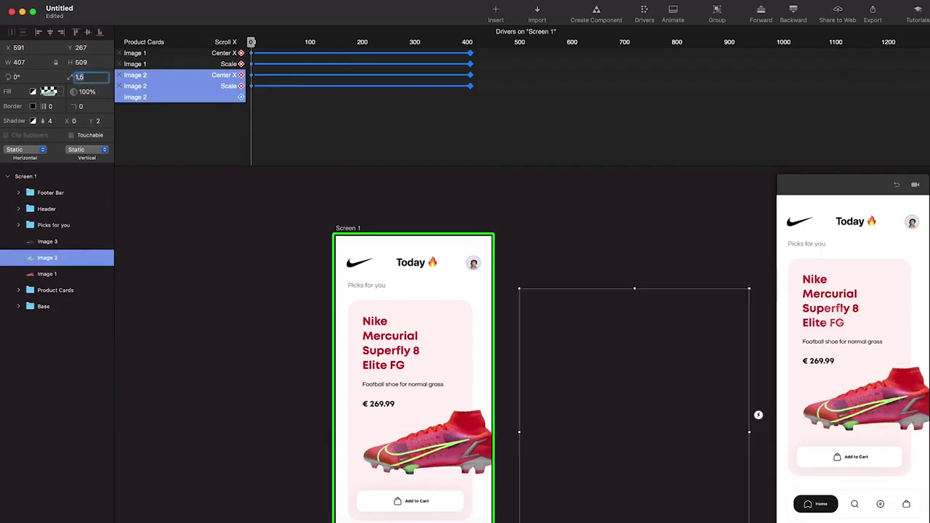
- At scroll position 0, move Image 2 farther off the artboard's right side to about X 795 and test the swipe in the preview
drag(834, 318, 797, 313)
drag(854, 326, 857, 297)
drag(593, 415, 675, 409)
mouse_move(865, 329)
mouse_down()
mouse_move(803, 327)
mouse_move(913, 330)
mouse_move(857, 329)
mouse_up()
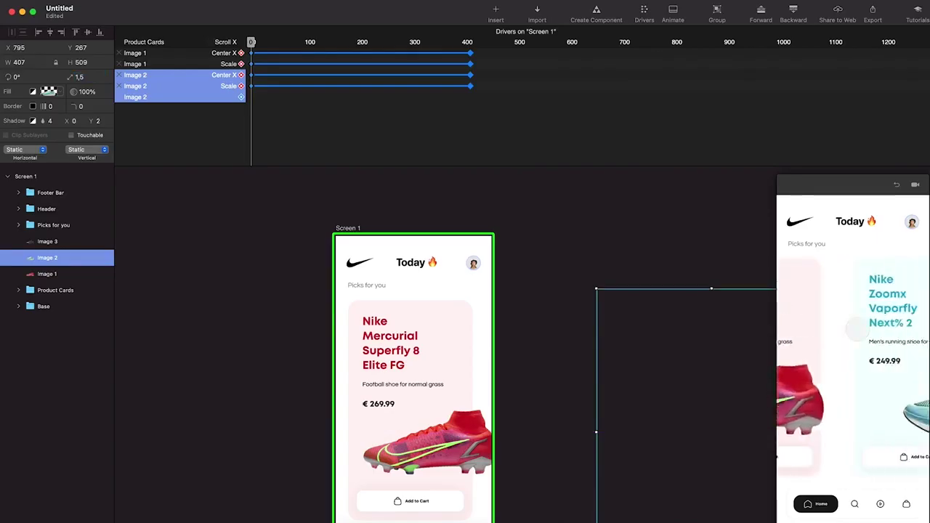
- Enlarge the preview and swipe between the product cards to examine how the shoe images move and scale
click(822, 186)
drag(850, 196, 790, 73)
drag(876, 401, 918, 514)
drag(773, 330, 683, 361)
drag(769, 329, 808, 320)
scroll(491, 289, right, 3)
scroll(491, 290, down, 2)
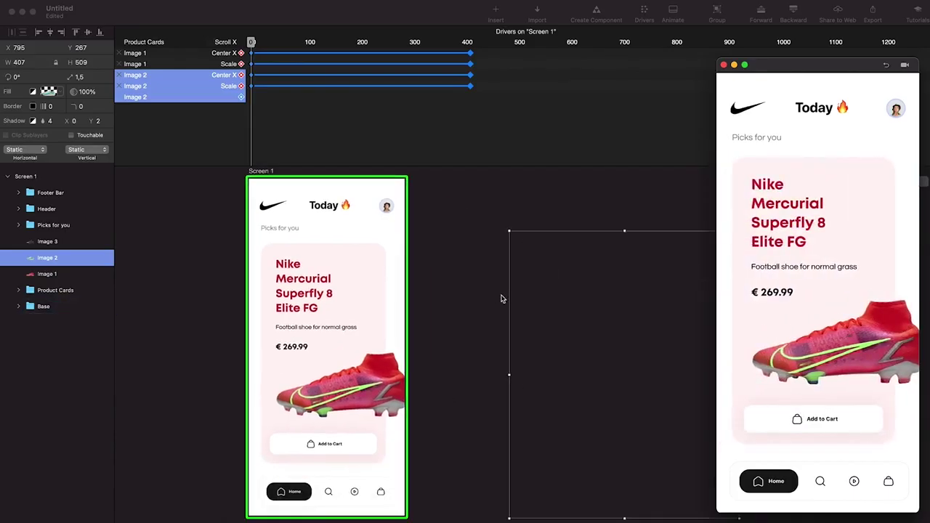
scroll(324, 105, left, 1)
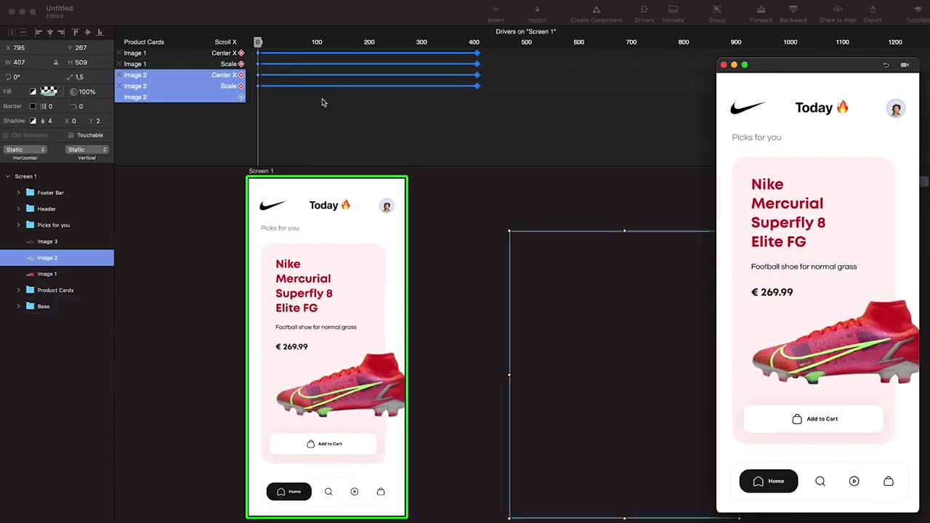
- Scrub the drivers' scroll position to 832 so the Nike Air Max Plus card is centred on the artboard
click(259, 46)
drag(276, 43, 347, 42)
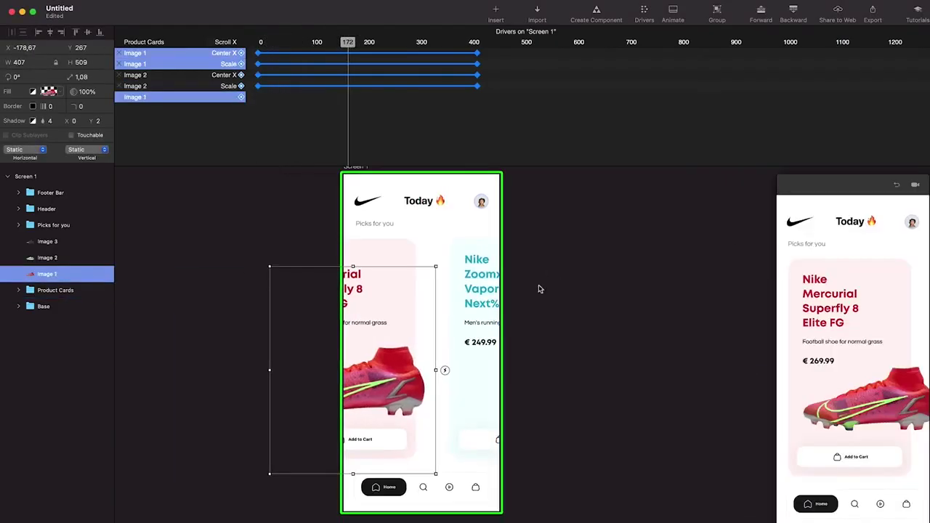
drag(411, 43, 688, 41)
click(476, 51)
mouse_move(814, 310)
mouse_down()
mouse_move(891, 311)
mouse_move(831, 312)
mouse_up()
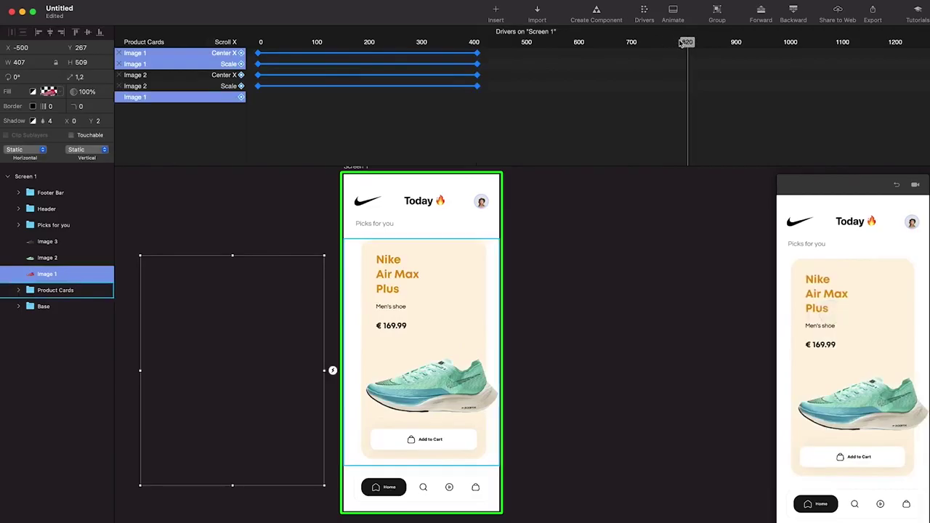
drag(684, 43, 695, 44)
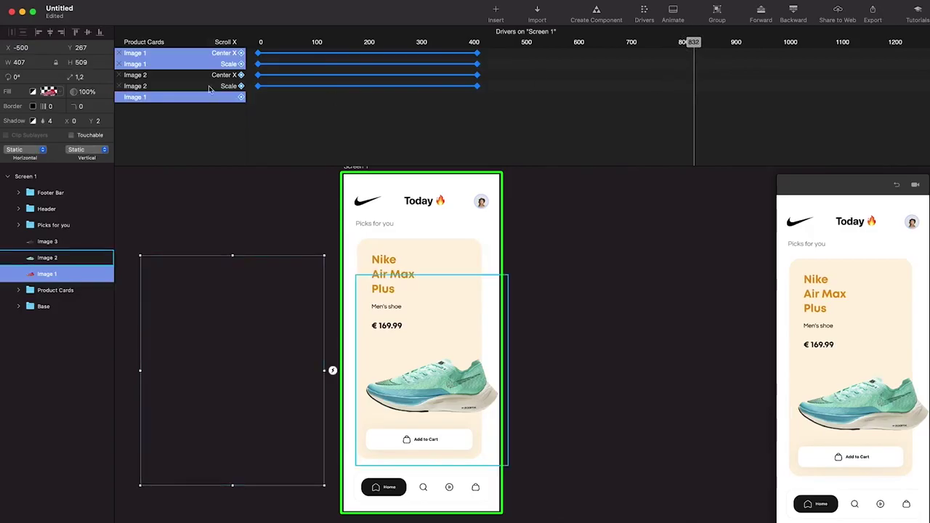
- At scroll position 832, move Image 2 off the artboard's left side to about X -518 and set its scale to 1.2
click(57, 257)
drag(434, 353, 229, 341)
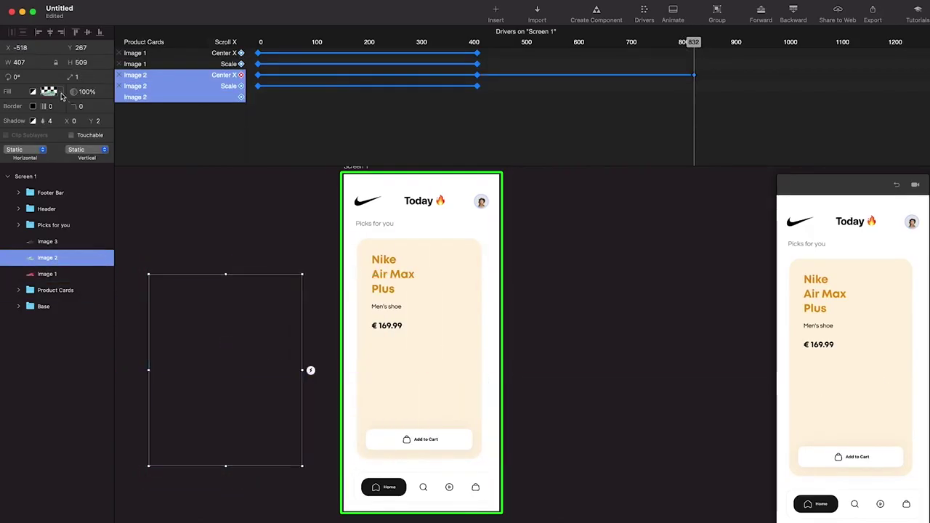
text(.2)
key(Return)
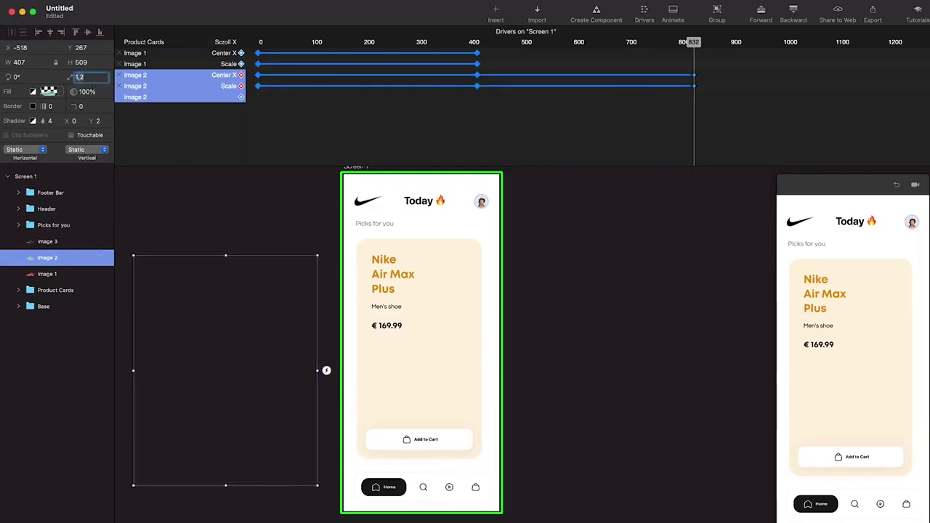
- Move Image 2 farther left to about X -596 at scroll position 832, checking the swipe in the preview
drag(850, 287, 823, 330)
drag(242, 347, 213, 347)
drag(823, 352, 857, 348)
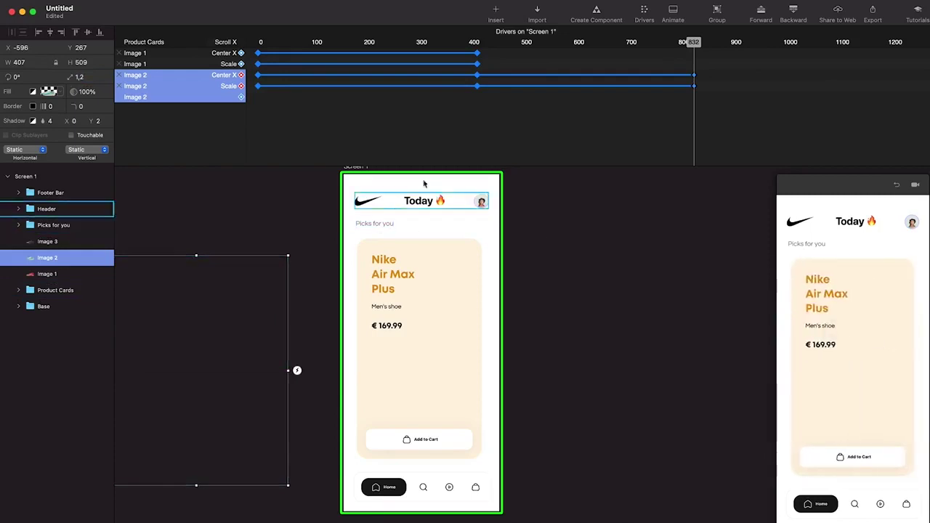
- Move Image 3 onto the Nike Air Max Plus card at X 32 and add Center X and Scale drivers for it at scroll position 832
click(42, 241)
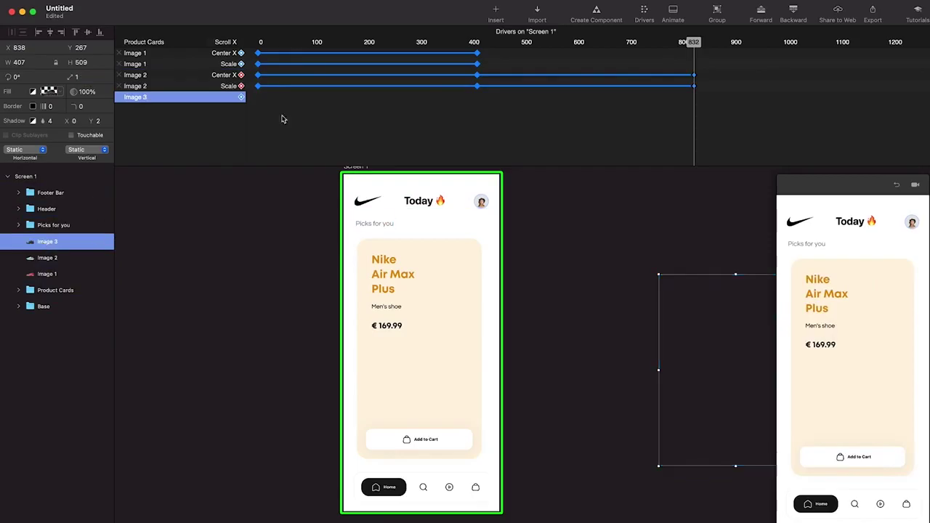
drag(693, 326, 386, 322)
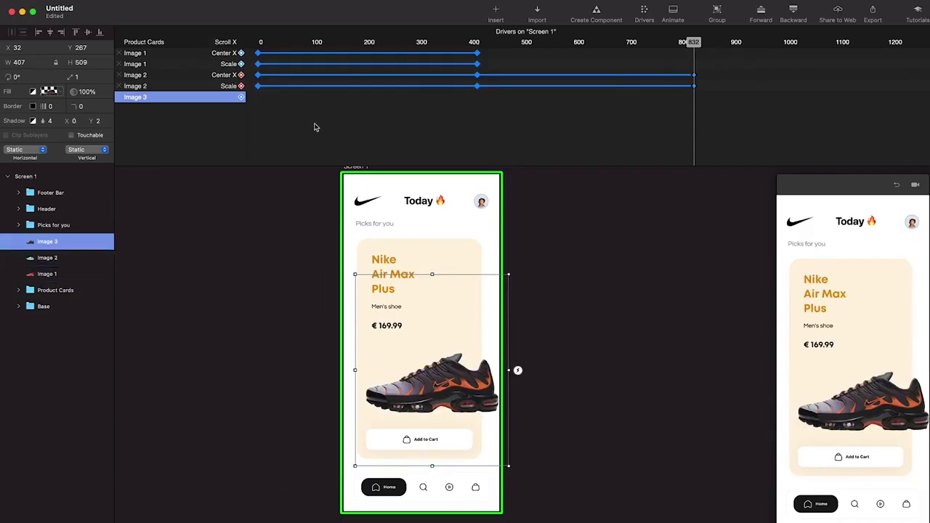
click(241, 97)
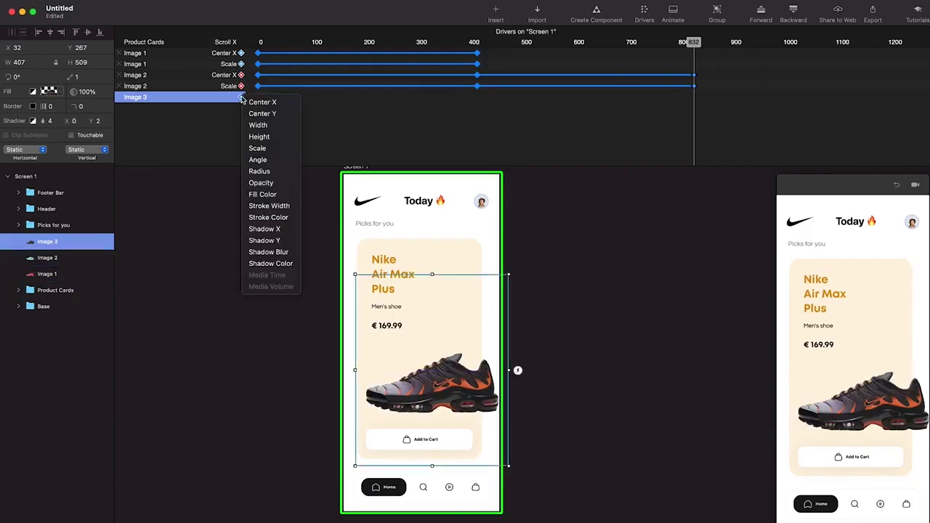
click(281, 103)
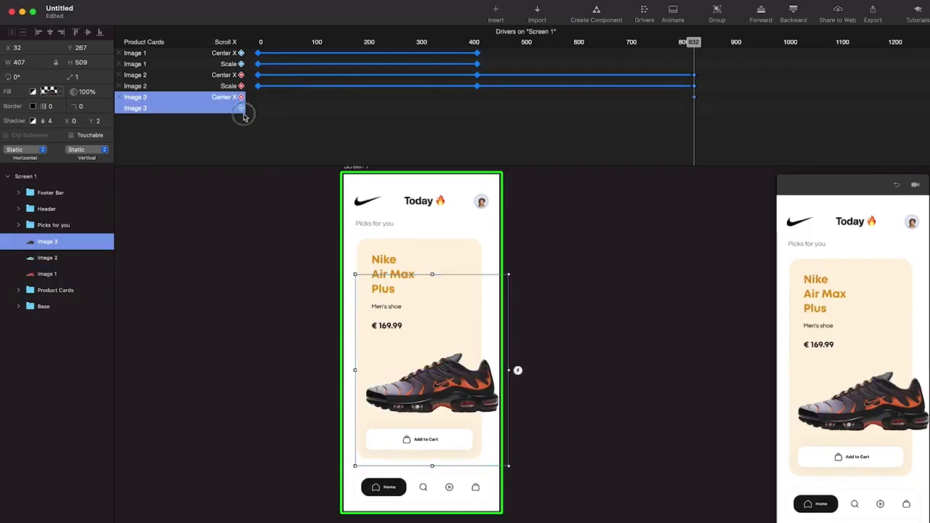
click(241, 108)
click(260, 162)
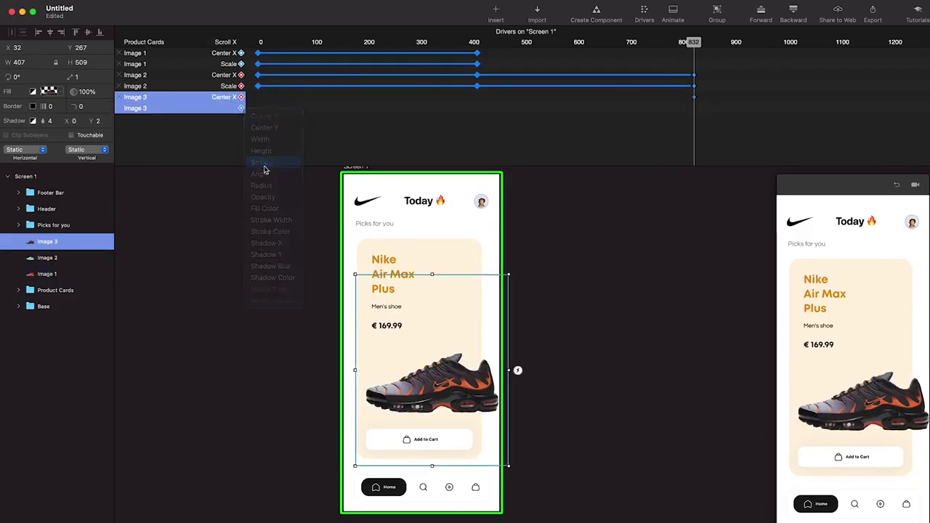
- At scroll position 418, set Image 3's scale to 1.5 and move it off the artboard's right side to about X 872
click(692, 44)
drag(691, 44, 477, 61)
drag(434, 389, 632, 372)
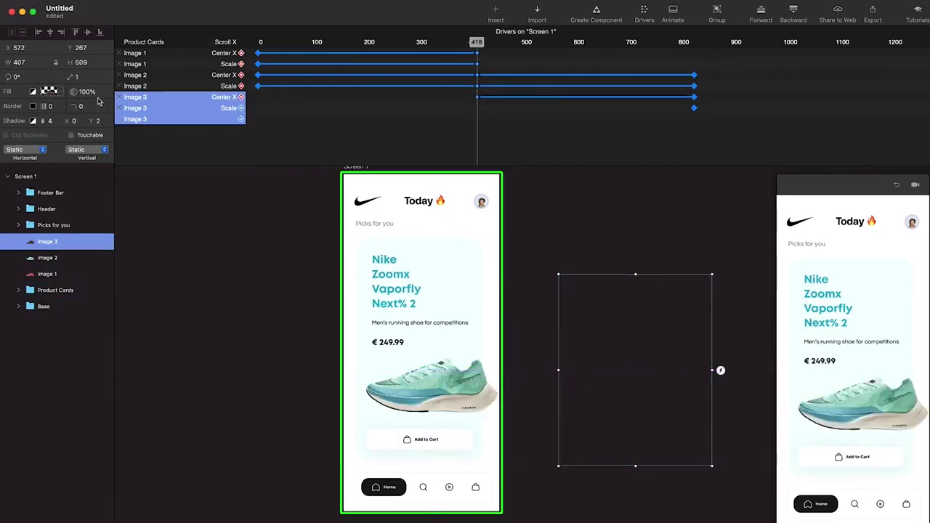
key(Return)
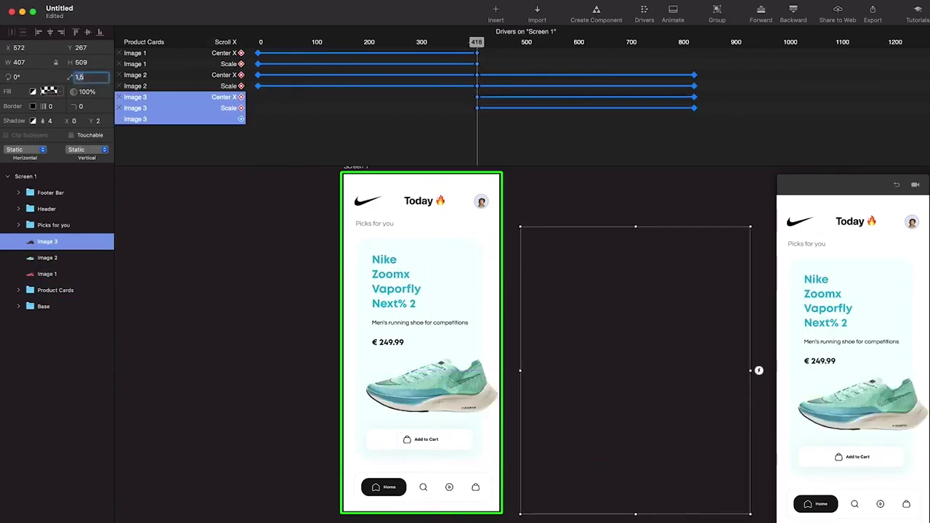
drag(613, 390, 726, 388)
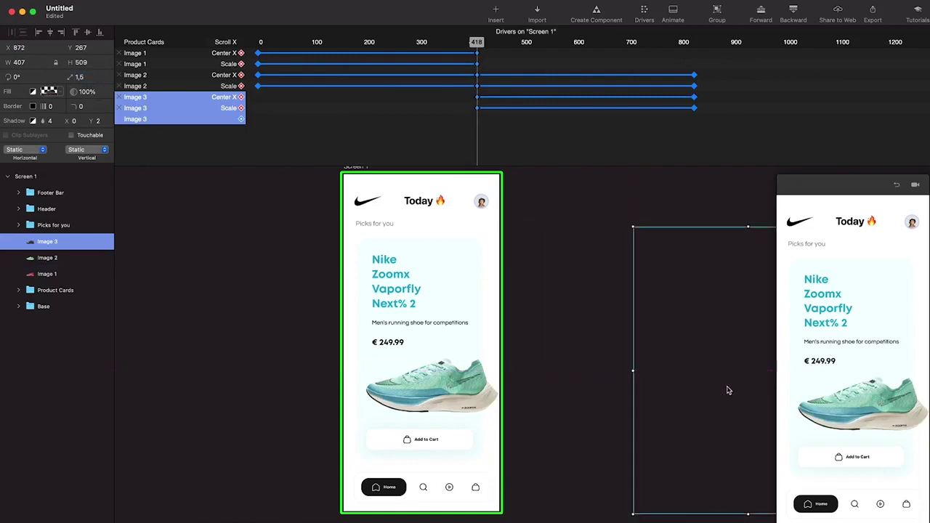
- Swipe through the product cards in the preview to examine the shoe transitions, and hide the drivers timeline
drag(859, 376, 764, 399)
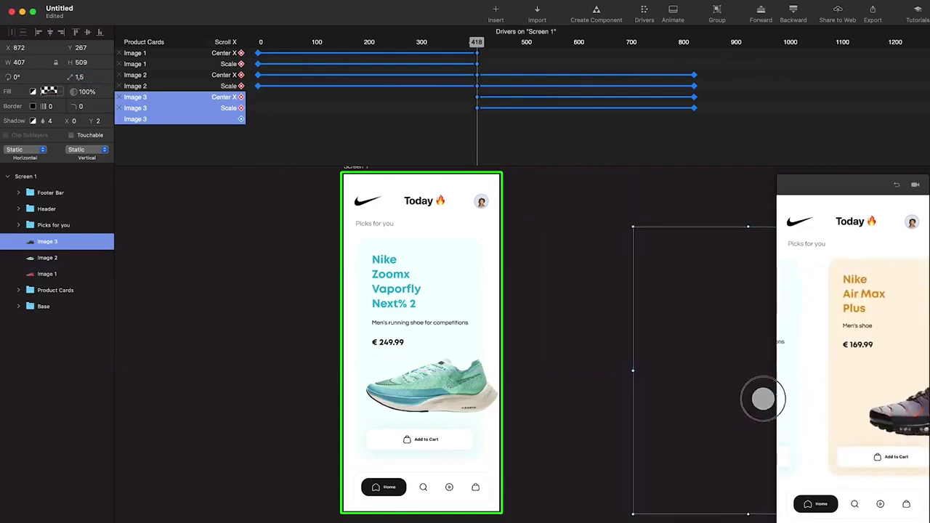
drag(822, 397, 784, 398)
drag(864, 391, 886, 386)
drag(813, 378, 906, 326)
drag(832, 332, 785, 342)
click(406, 378)
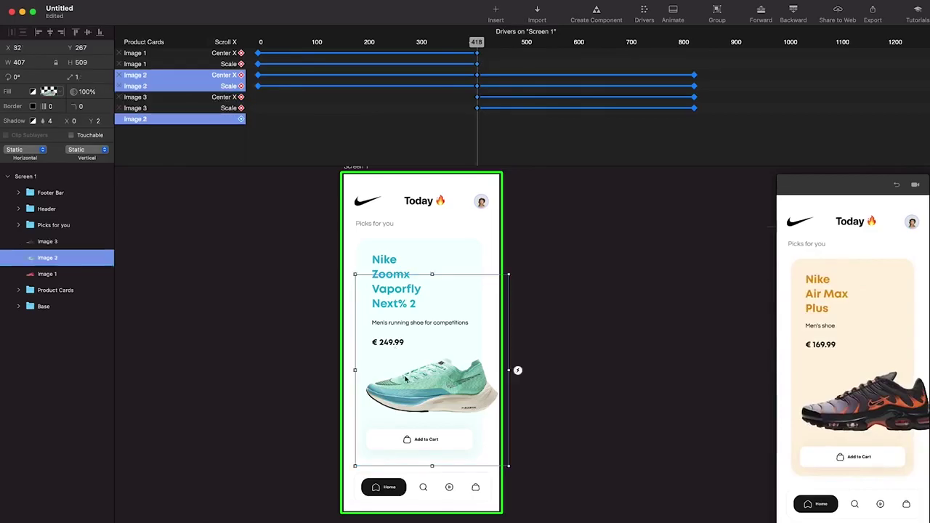
click(249, 317)
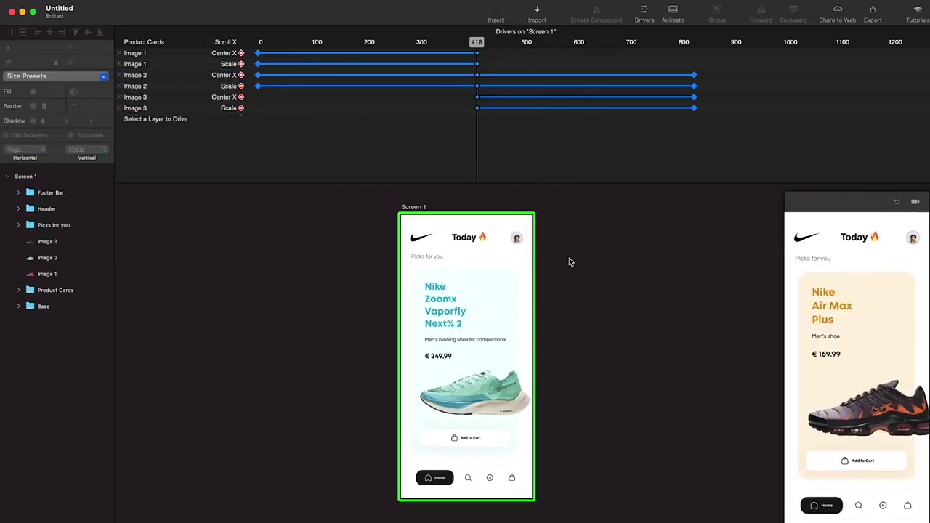
click(642, 13)
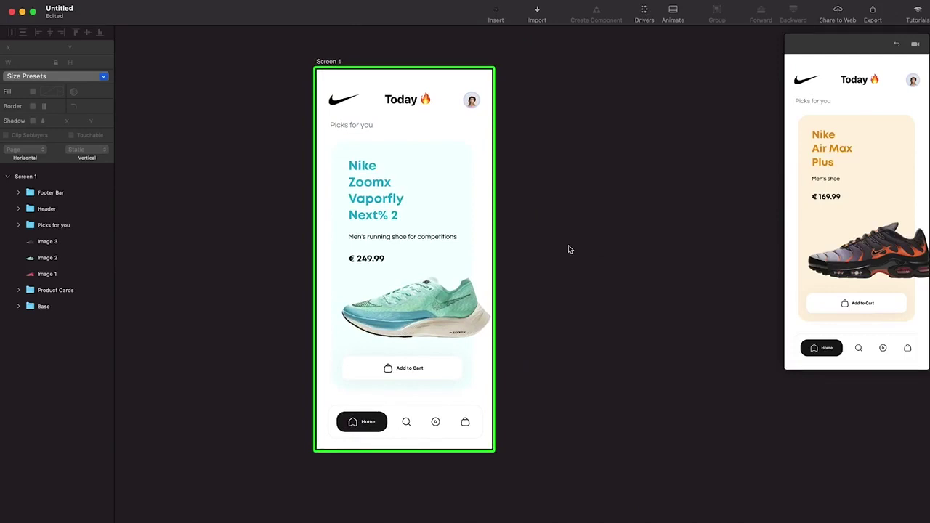
drag(839, 216, 918, 200)
drag(832, 190, 870, 200)
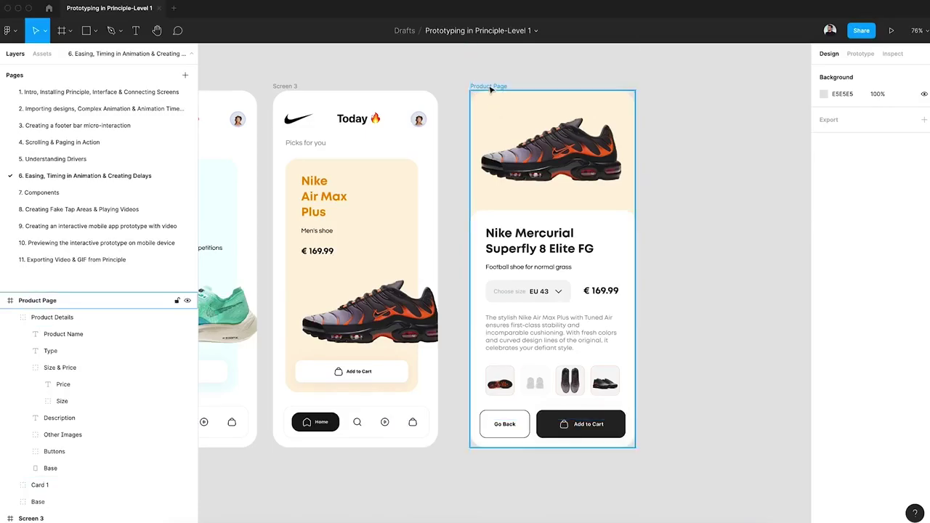
- Select the Product Page frame in Figma, switch back to Principle and import the selected frame
click(491, 90)
click(483, 521)
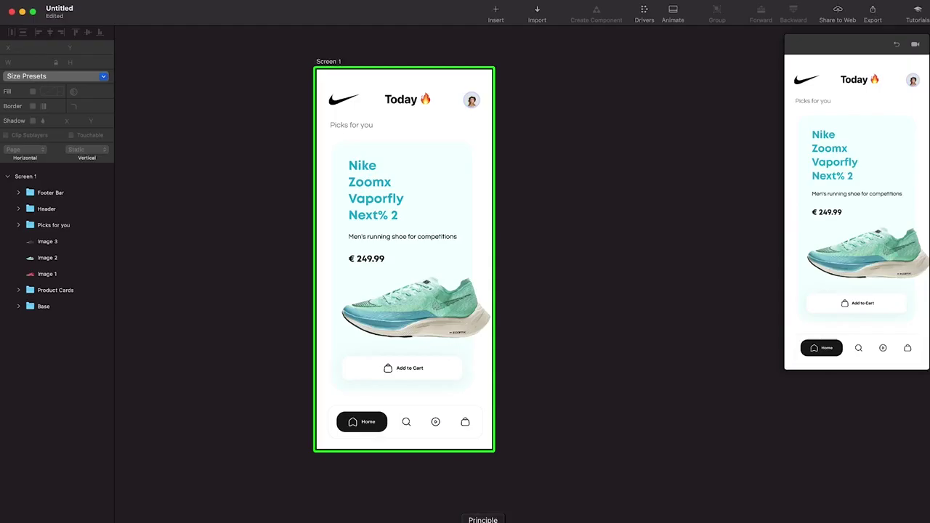
click(537, 11)
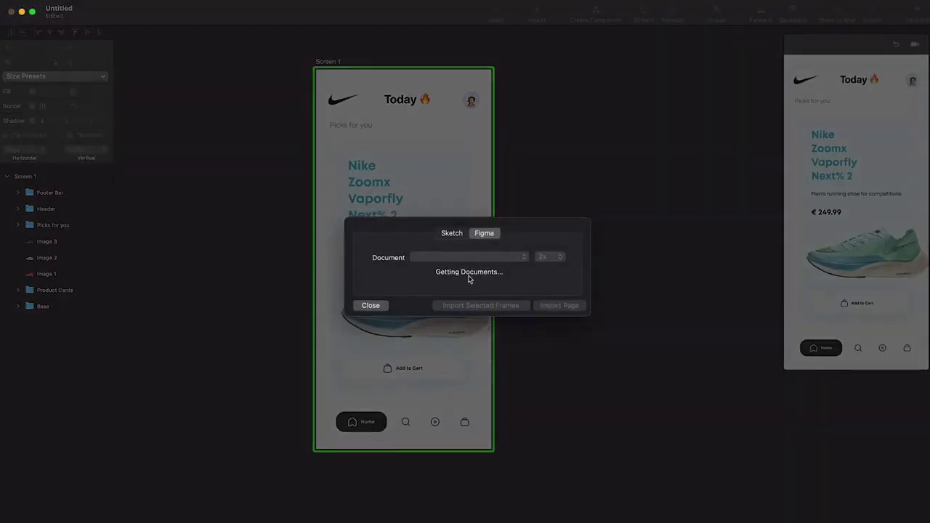
click(476, 305)
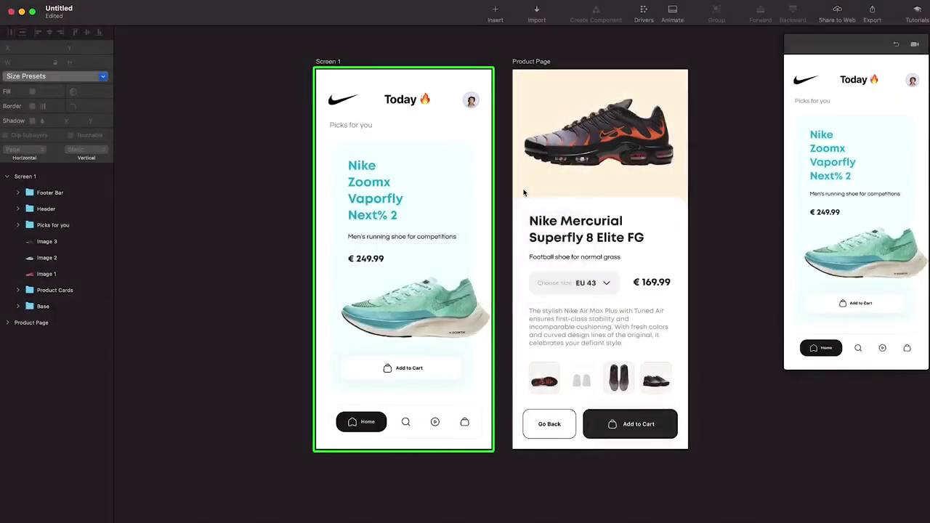
- Show the drivers of Screen 1 again and set the scroll position to 832 to display the Nike Air Max Plus card
drag(918, 217, 781, 213)
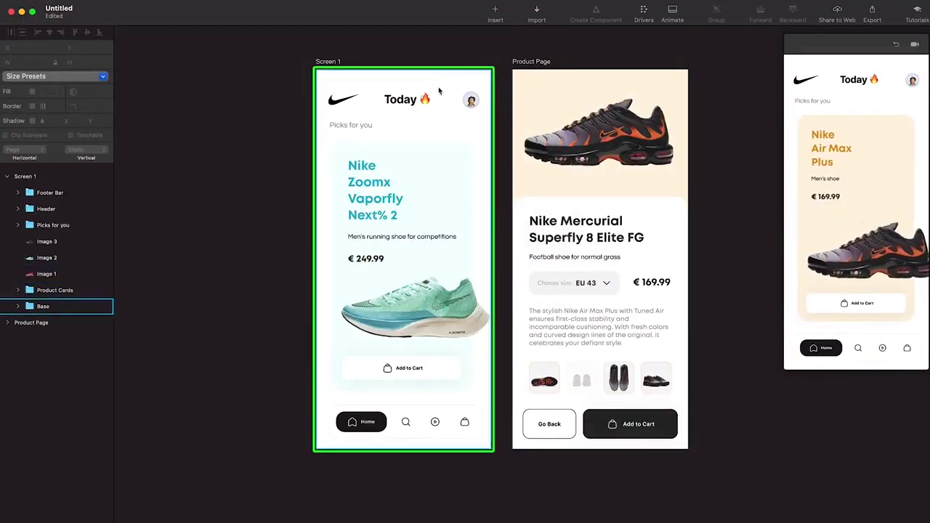
click(644, 12)
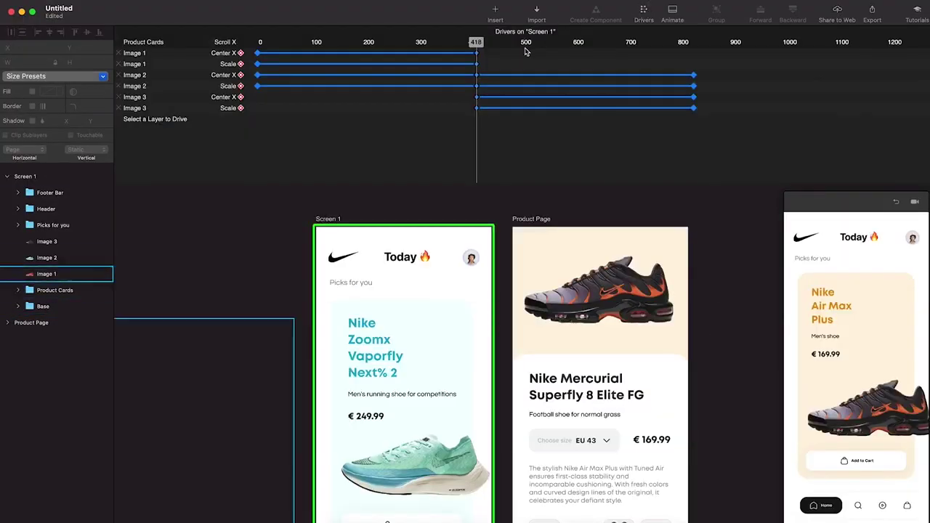
click(693, 43)
scroll(400, 359, down, 2)
scroll(400, 359, down, 3)
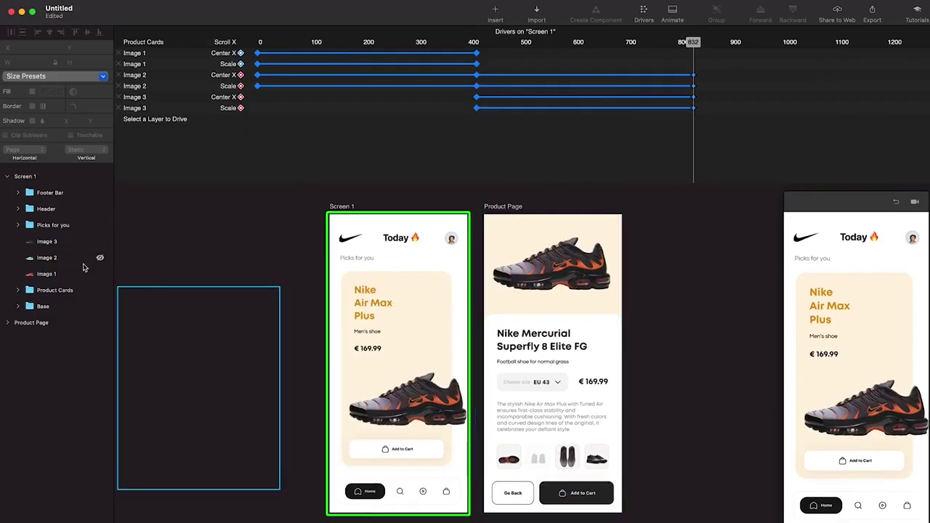
- Add a Tap transition from Card 3 in the Product Cards group to a new duplicate of Screen 1
click(18, 290)
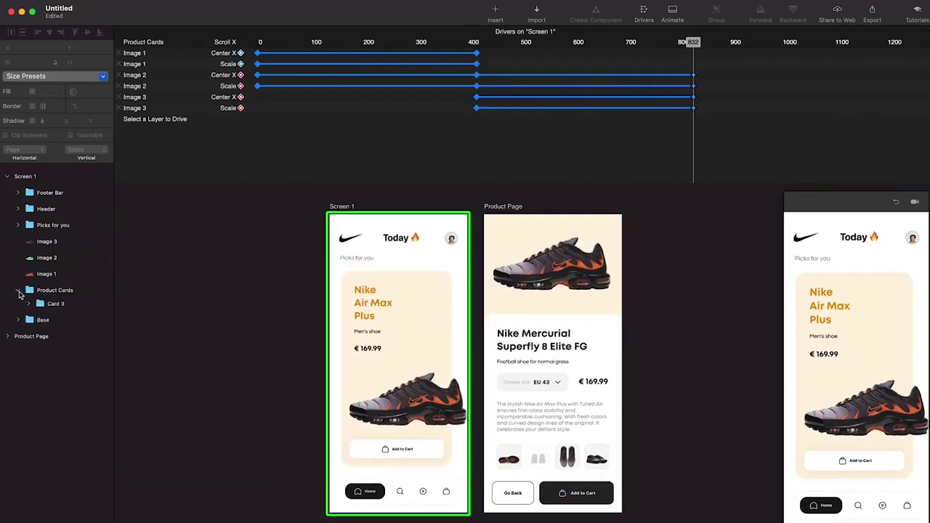
click(54, 338)
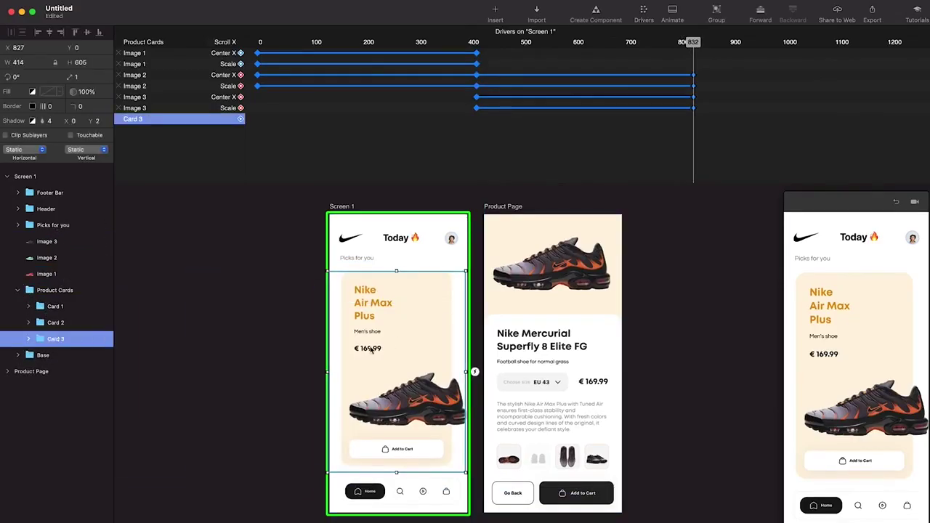
click(476, 374)
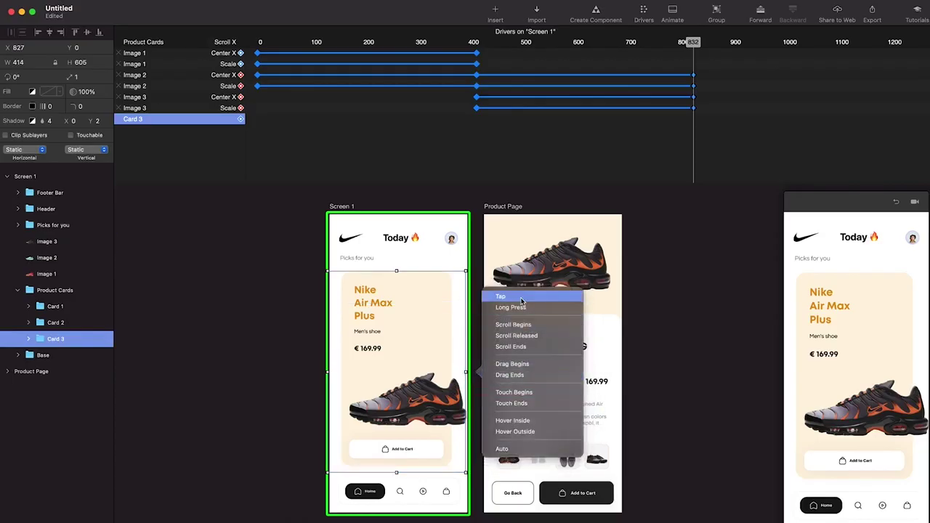
click(502, 296)
drag(456, 256, 427, 270)
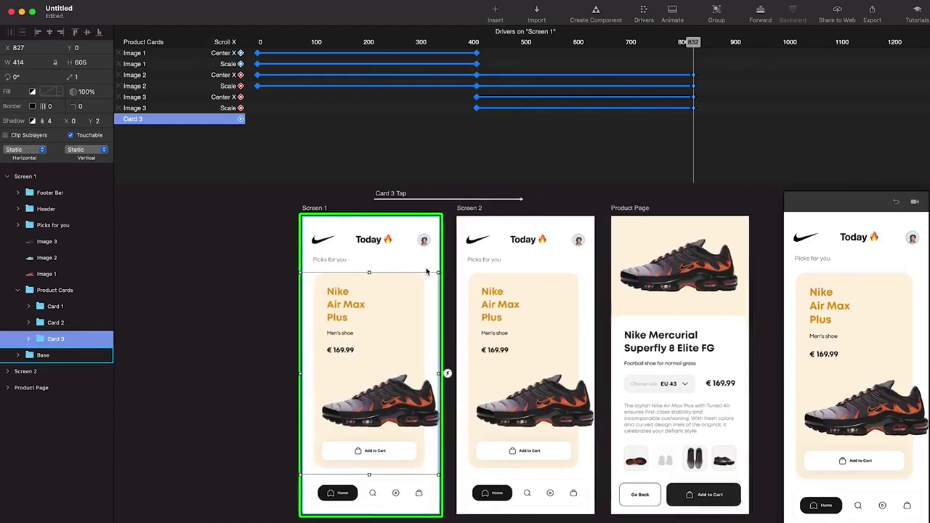
- On Screen 2, move the Header group up above the artboard to Y -32 and set its opacity to 0%
click(488, 241)
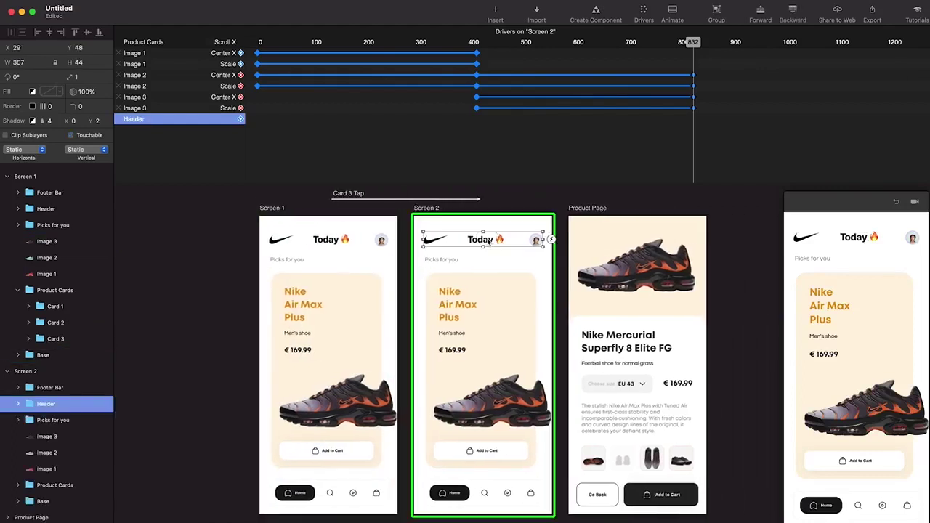
key(shift+Up)
key(shift+Up)
key(shift+Up)
key(shift+Up)
key(shift+Up)
key(shift+Up)
key(shift+Up)
key(shift+Up)
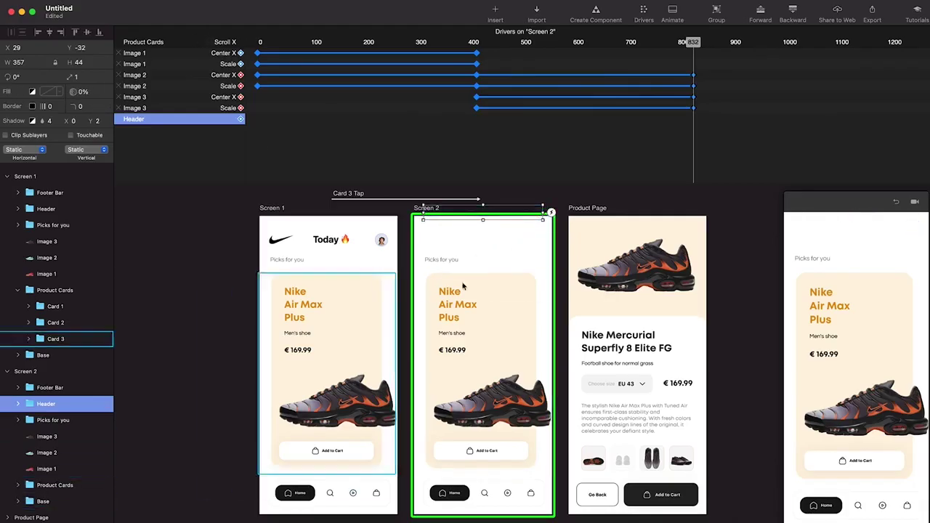
- Move the Footer Bar group on Screen 2 down to Y 882
scroll(492, 458, down, 2)
click(491, 471)
key(shift+Down)
key(shift+Down)
key(shift+Down)
key(shift+Down)
key(shift+Down)
key(shift+Down)
key(shift+Down)
key(shift+Down)
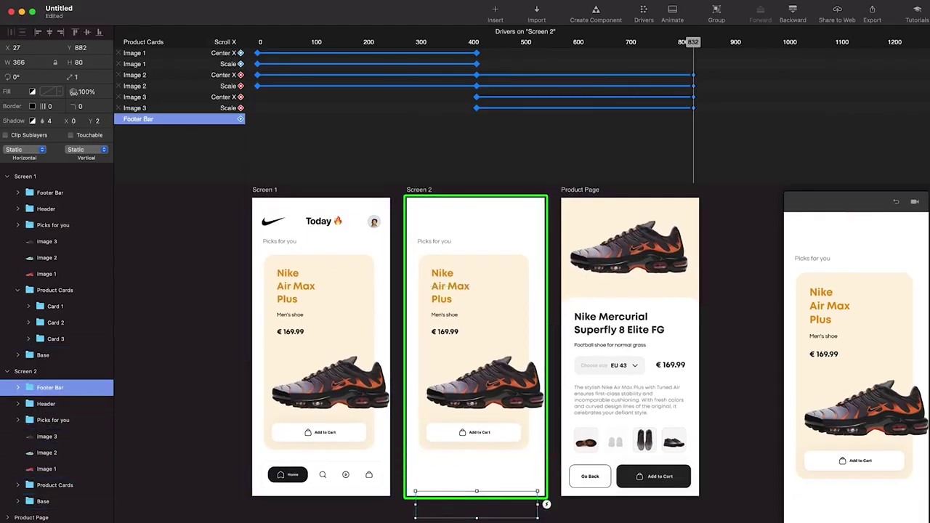
- On Screen 2, move the Picks for you group up to Y 62 and set its opacity to 0%
click(433, 247)
click(442, 243)
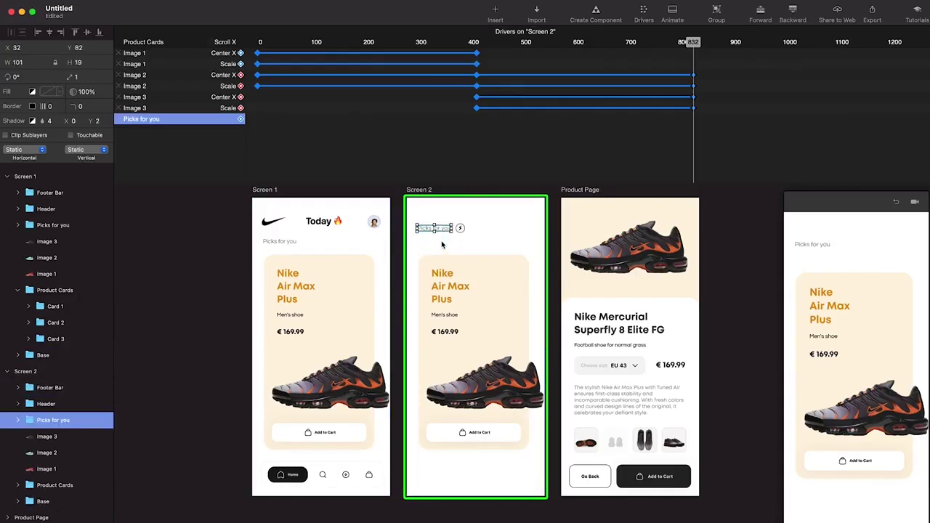
key(shift+Up)
key(shift+Up)
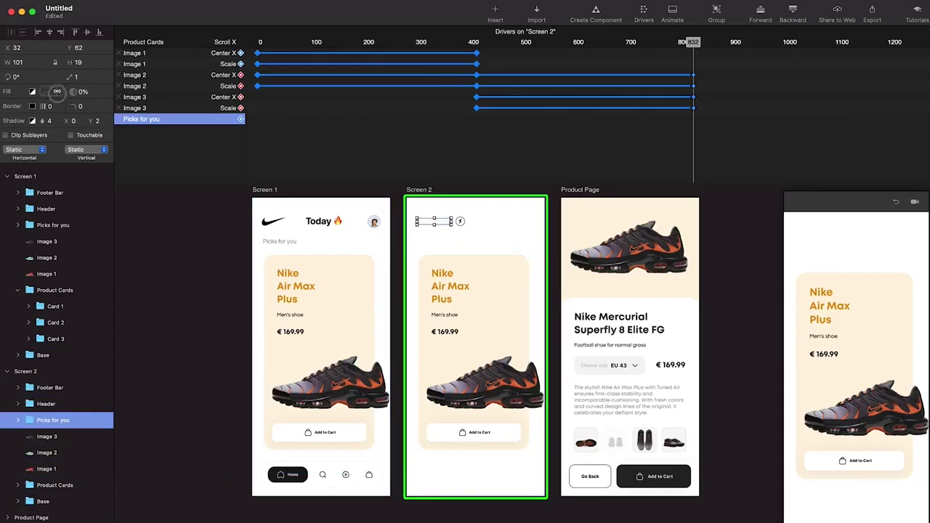
- Stretch Card 3's Base 4 background on Screen 2 outward on all four sides until it fills the artboard
click(444, 277)
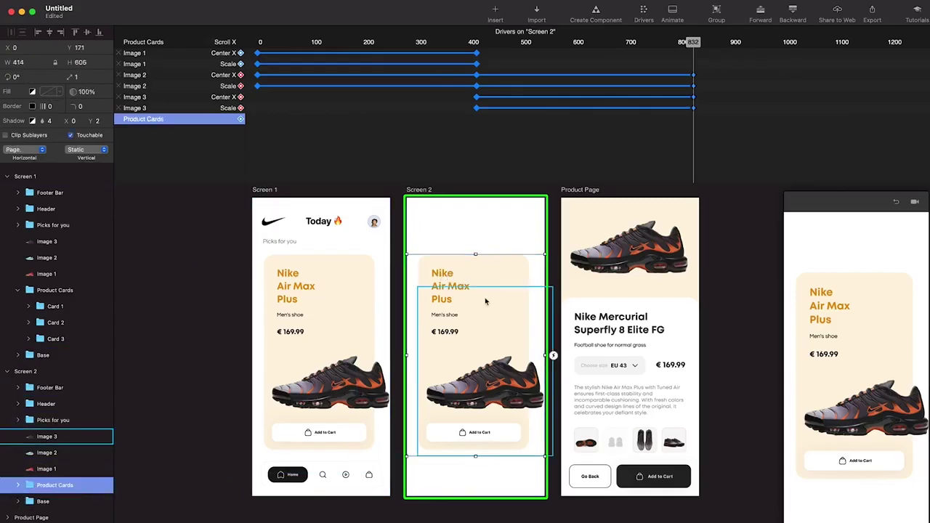
double_click(516, 268)
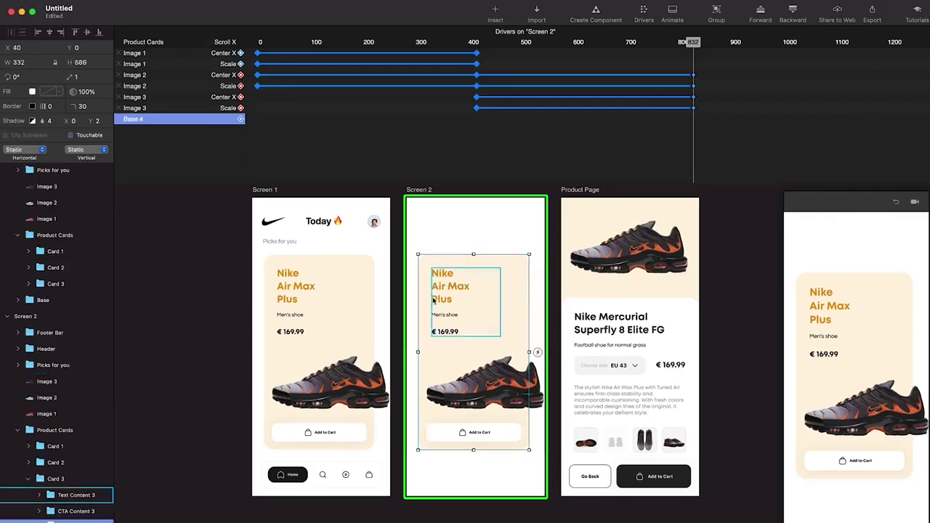
drag(474, 256, 477, 198)
drag(473, 449, 473, 496)
drag(417, 347, 405, 347)
drag(529, 346, 544, 349)
- On Screen 2, move Card 3's Text Content 3 group up to Y -12 and set its opacity to 0%
click(482, 374)
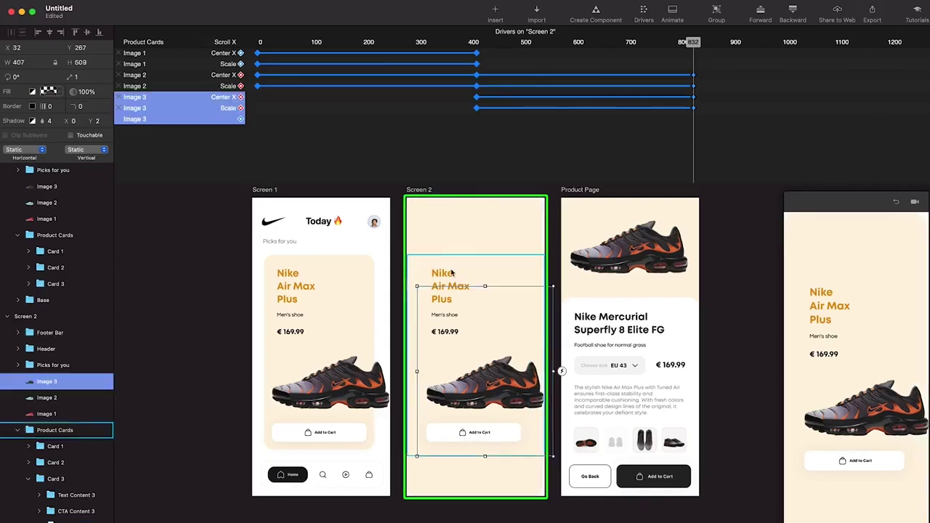
click(55, 430)
click(58, 494)
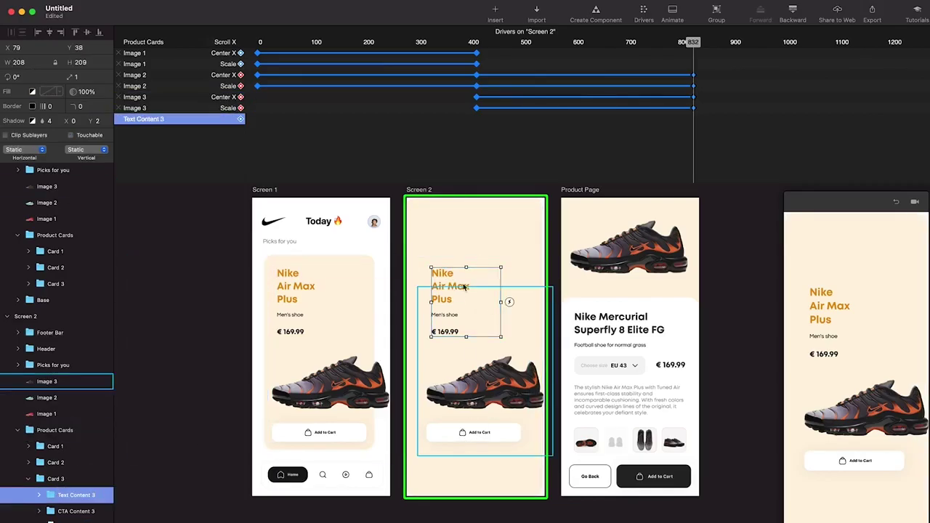
drag(451, 262, 451, 258)
key(super+z)
key(shift+Up)
key(shift+Up)
key(shift+Up)
key(shift+Up)
key(shift+Up)
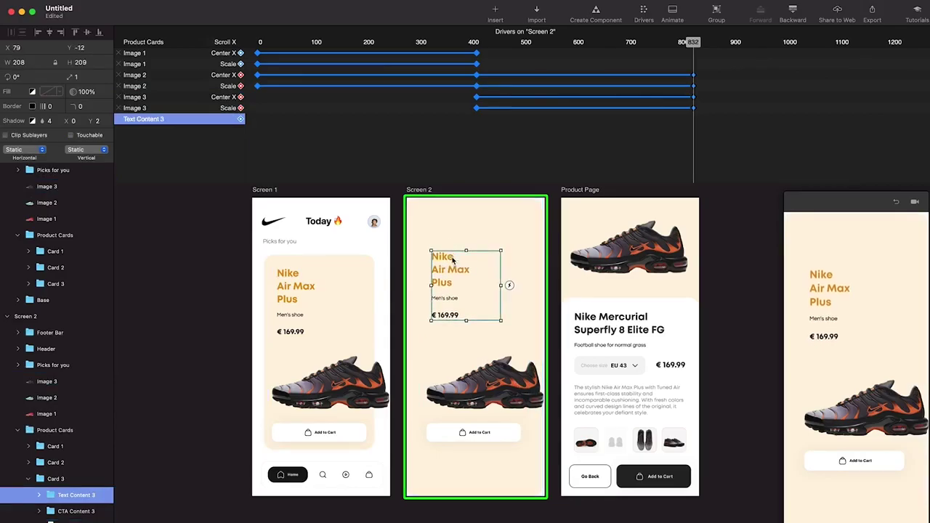
drag(73, 93, 16, 100)
- On Screen 2, move Card 3's CTA Content 3 group up to Y 346 and set its opacity to 0%
scroll(69, 502, down, 1)
click(69, 497)
key(shift+Up)
key(shift+Up)
key(shift+Up)
key(shift+Up)
key(shift+Up)
key(shift+Up)
key(shift+Up)
key(shift+Up)
key(shift+Up)
key(shift+Up)
key(shift+Up)
key(shift+Up)
key(shift+Up)
key(shift+Up)
key(shift+Up)
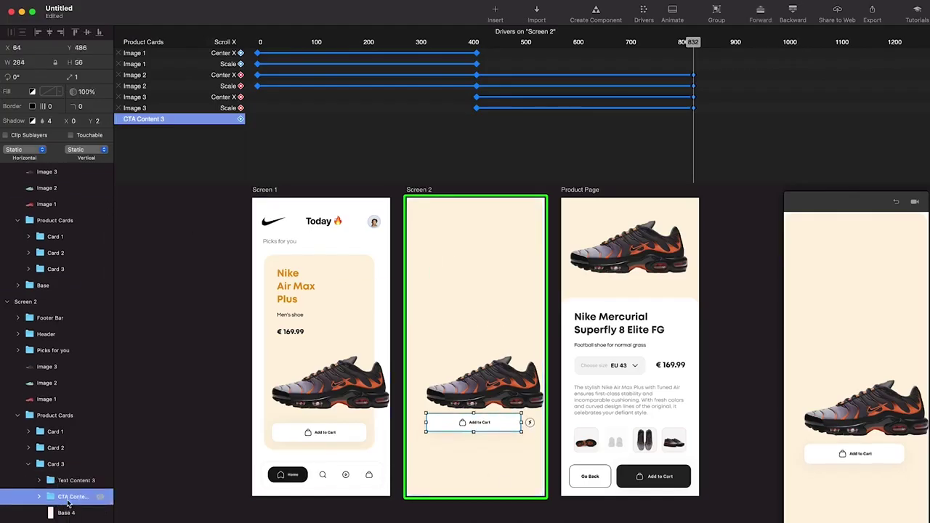
drag(97, 87, 5, 102)
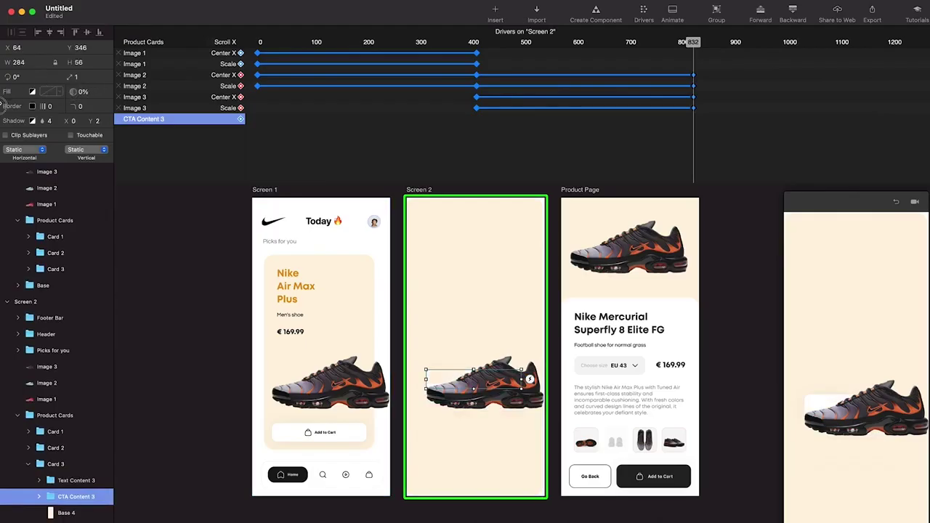
- Move Image 3 on Screen 2 up to X 4, Y -134 to match the shoe's placement on the Product Page
click(518, 401)
drag(519, 404, 509, 271)
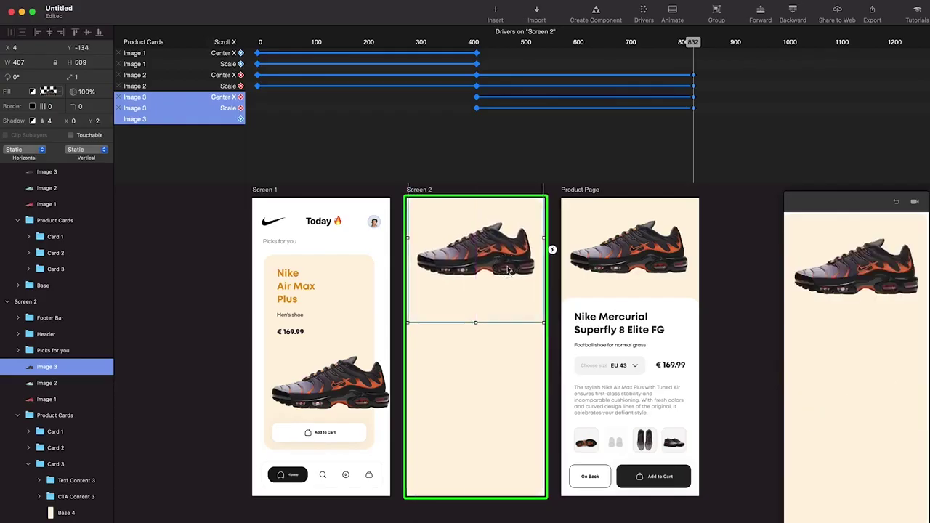
- Copy the Product Details group from the Product Page artboard and paste it above Image 3 on Screen 2
scroll(475, 291, down, 2)
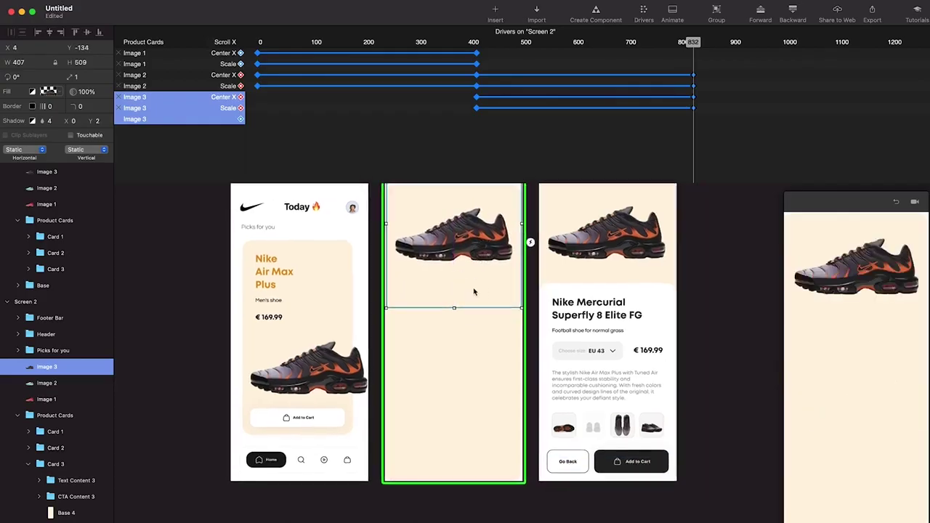
click(650, 316)
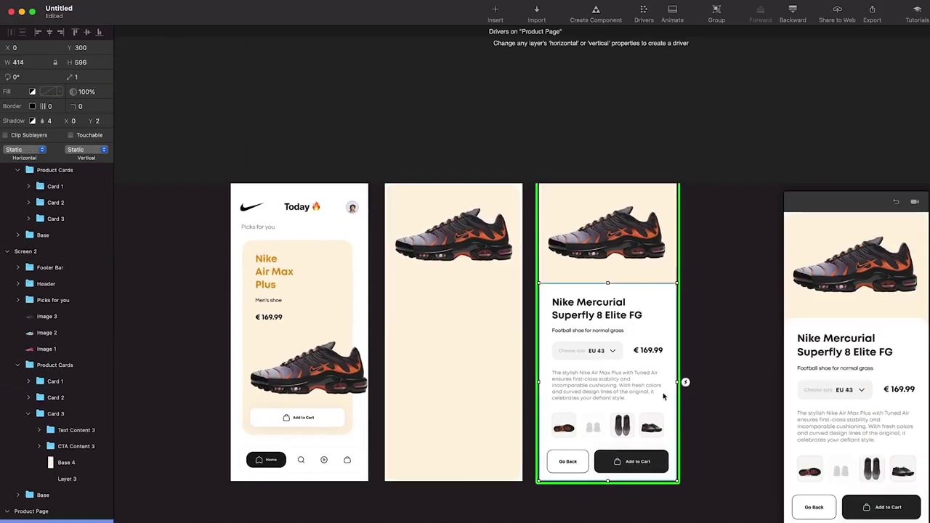
click(476, 242)
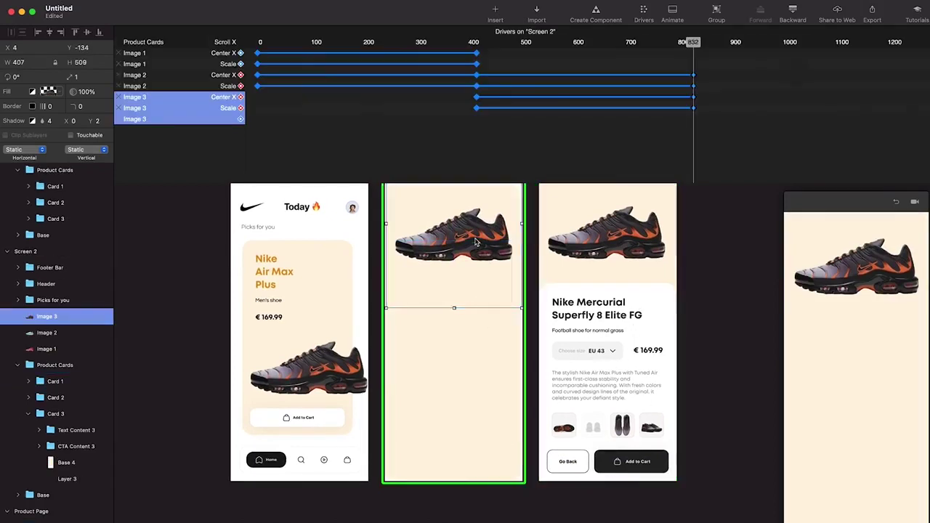
key(super+v)
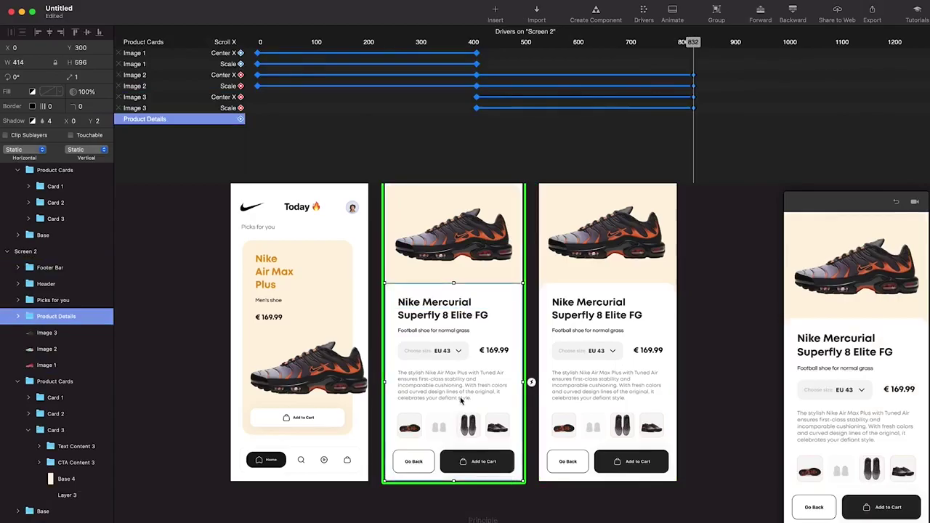
- Paste the Product Details group above Image 3 on Screen 1, move it down to Y 632 and set its opacity to 0%
scroll(509, 385, left, 4)
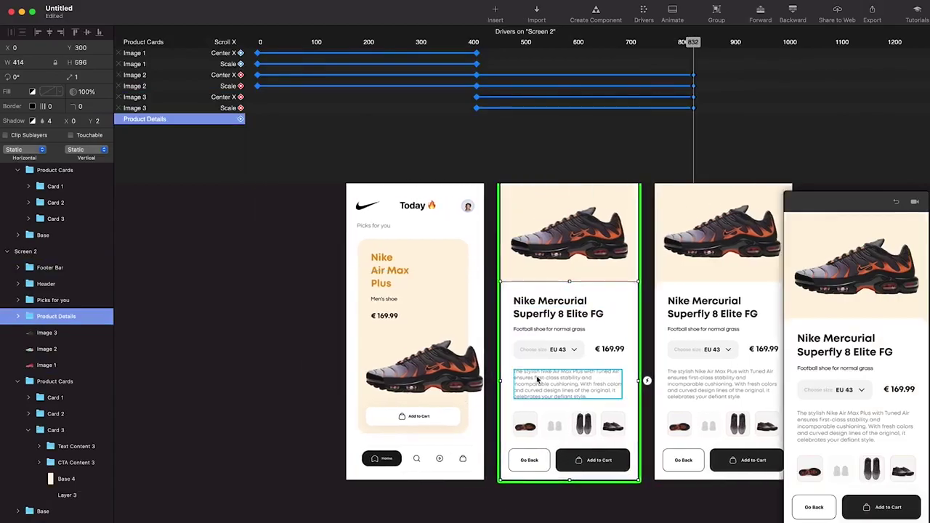
click(413, 327)
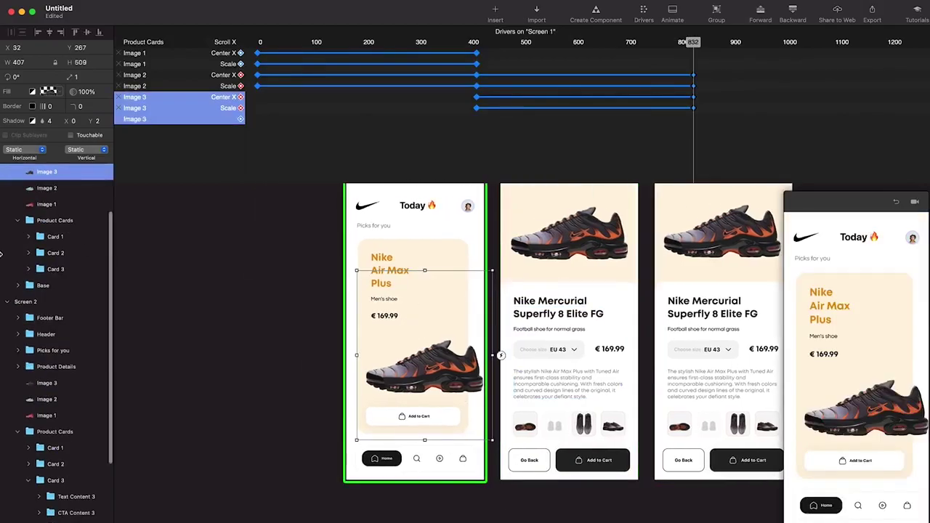
scroll(2, 254, up, 3)
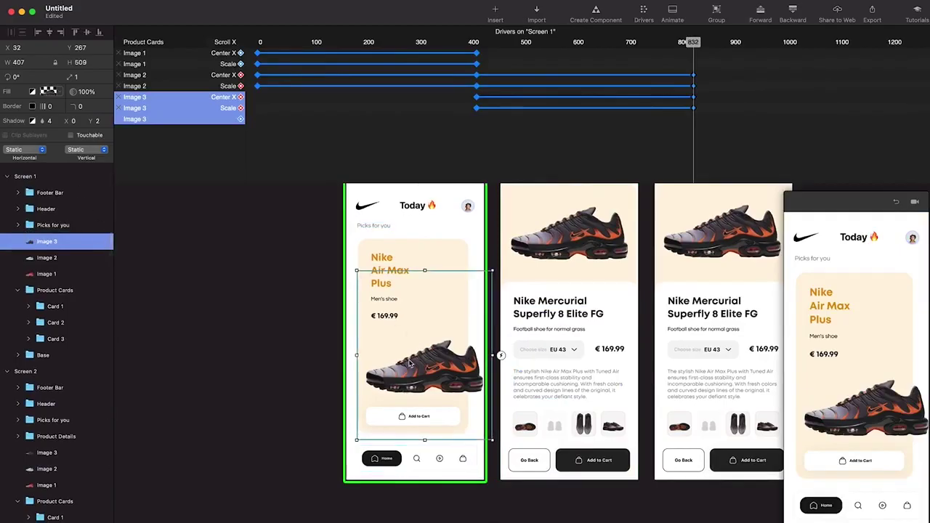
key(super+v)
drag(452, 321, 451, 434)
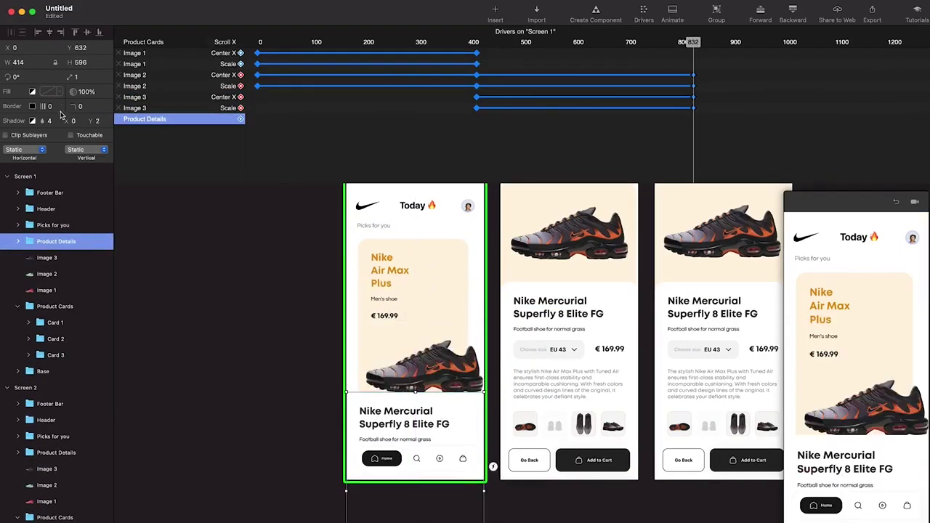
drag(75, 92, 4, 104)
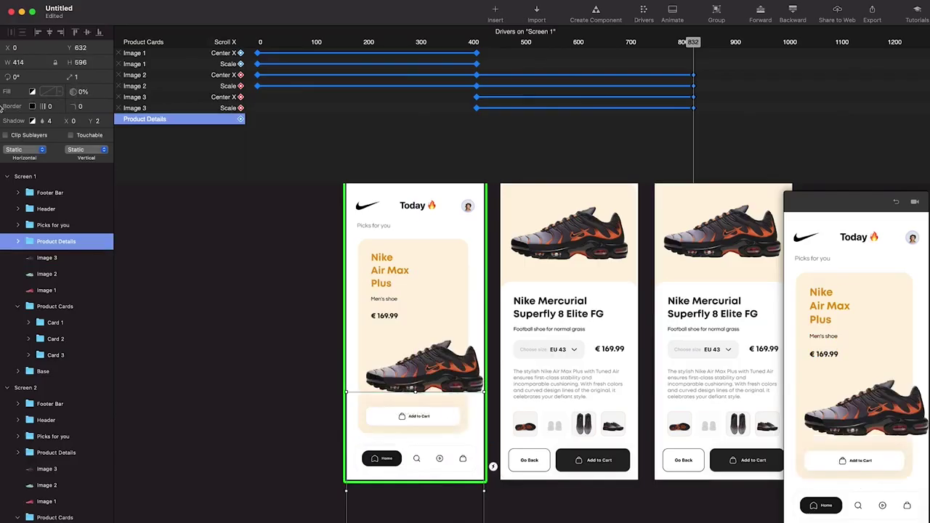
- Test the Card 3 tap transition in the preview and hide the drivers timeline
scroll(459, 262, right, 3)
click(861, 356)
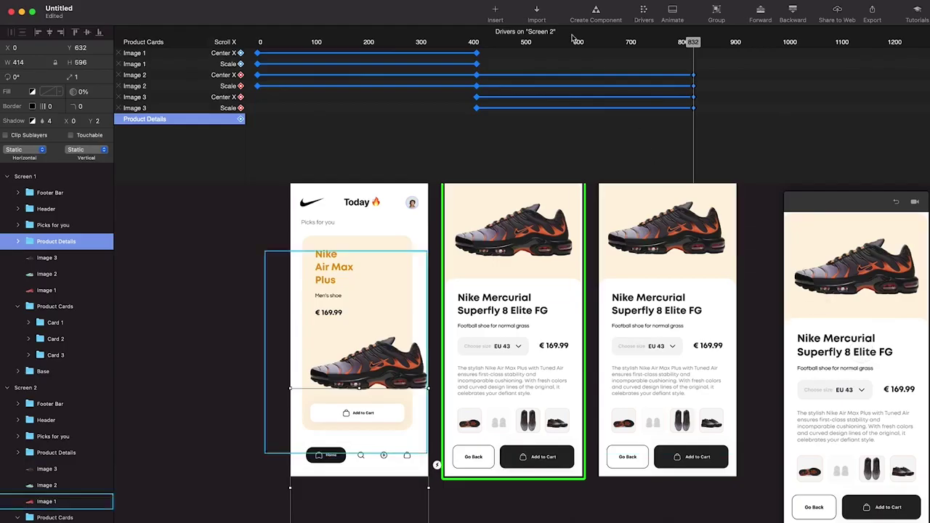
click(643, 19)
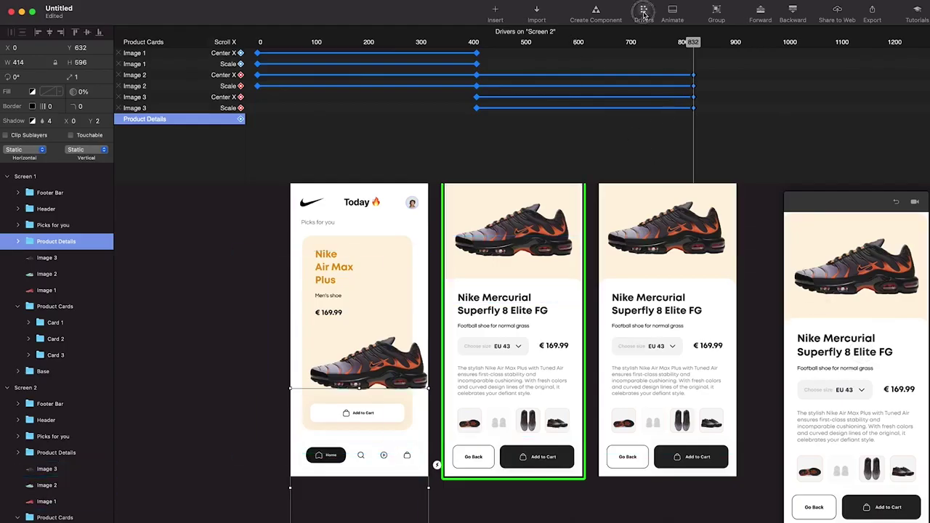
scroll(553, 138, up, 3)
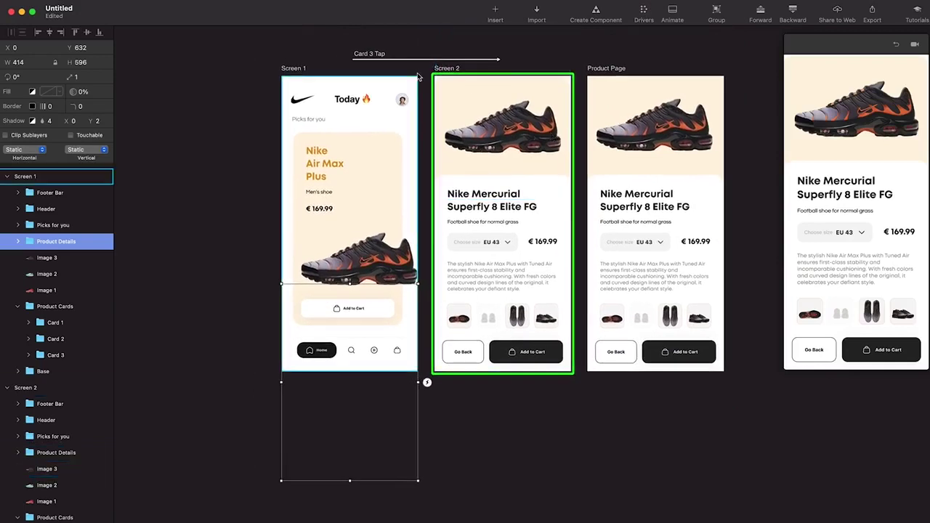
- Delete the original Product Page artboard and rename Screen 2 as Product Page
click(602, 70)
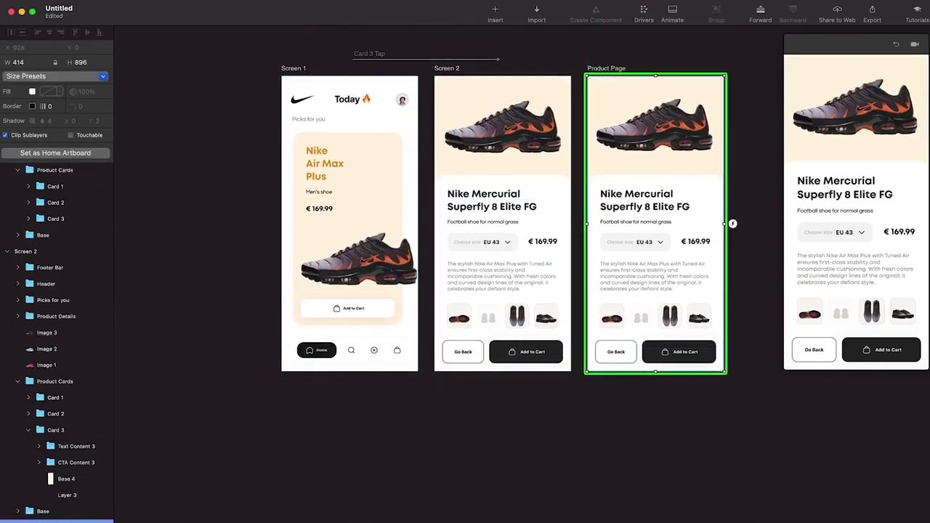
key(BackSpace)
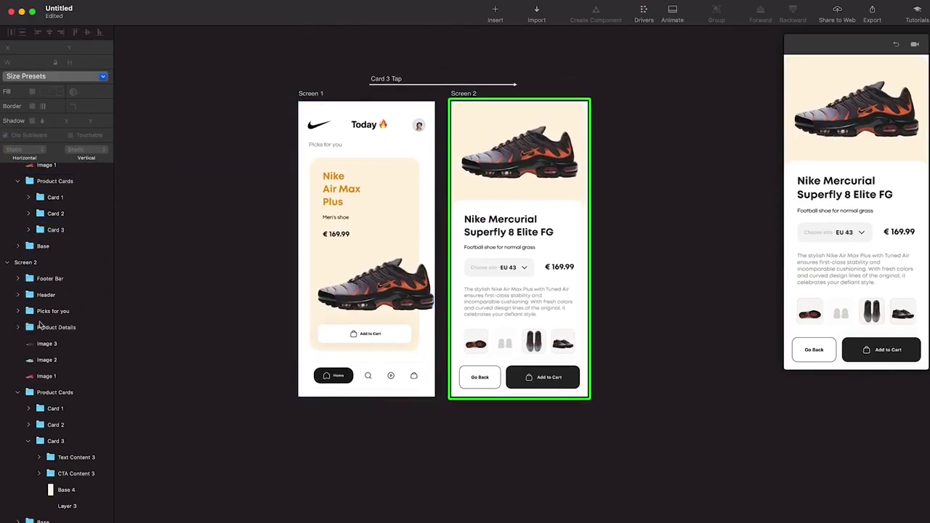
double_click(29, 263)
text(Pr)
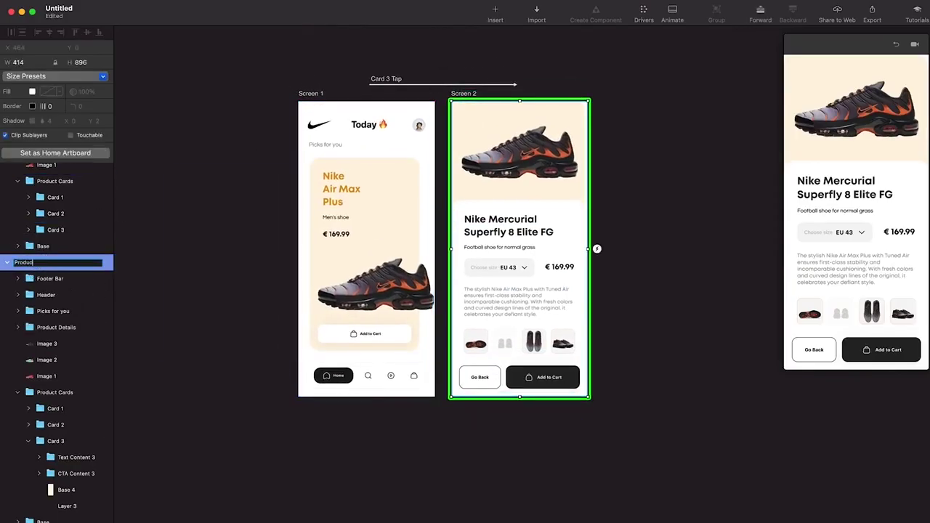
text(oduct Page)
key(Return)
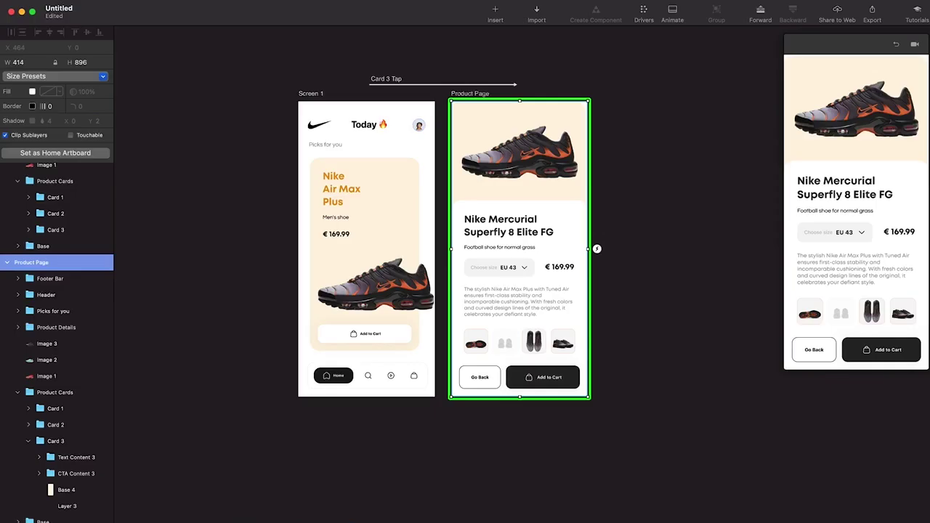
- Open the animation timeline of the Card 3 Tap transition and enlarge it to show all animated layers
click(418, 85)
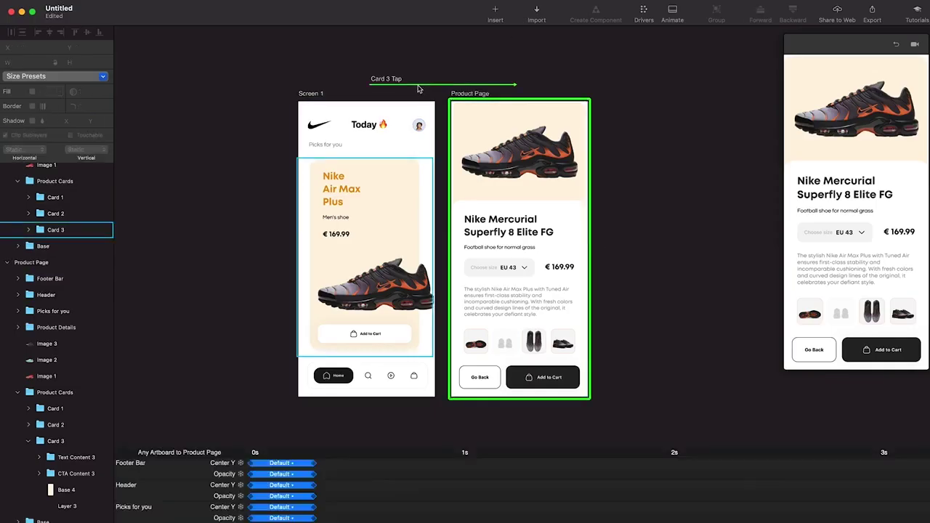
drag(512, 452, 507, 217)
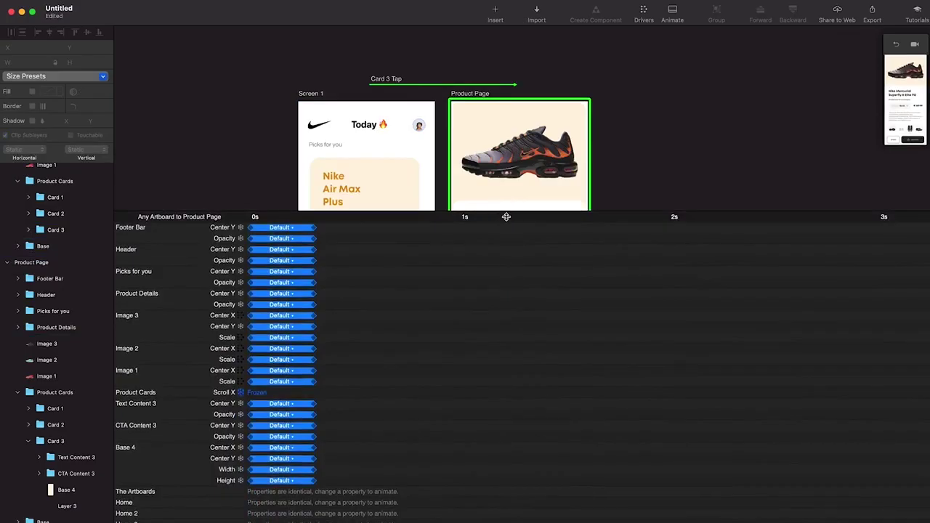
scroll(487, 157, down, 1)
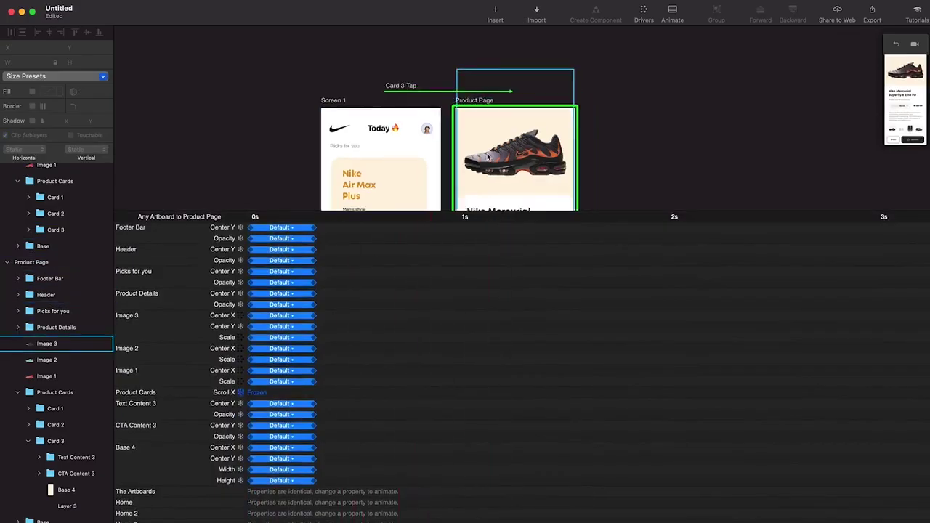
scroll(488, 157, down, 1)
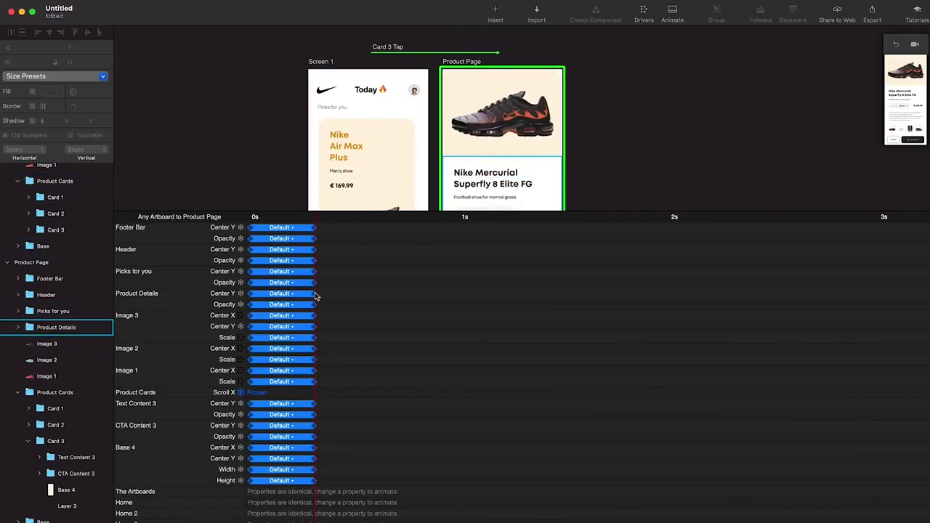
- Adjust the timeline's time scale and examine the animated properties of Screen 1's Header group
scroll(311, 361, up, 3)
scroll(311, 361, left, 2)
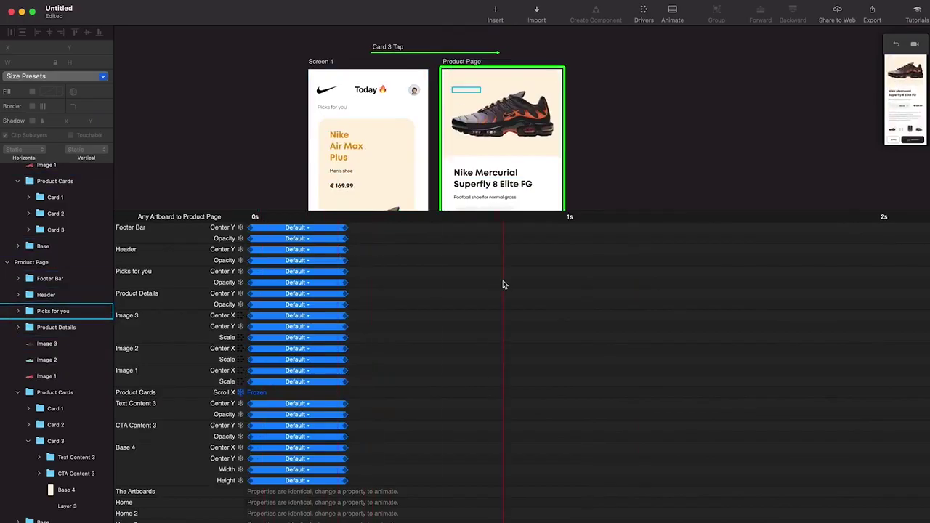
scroll(503, 284, down, 5)
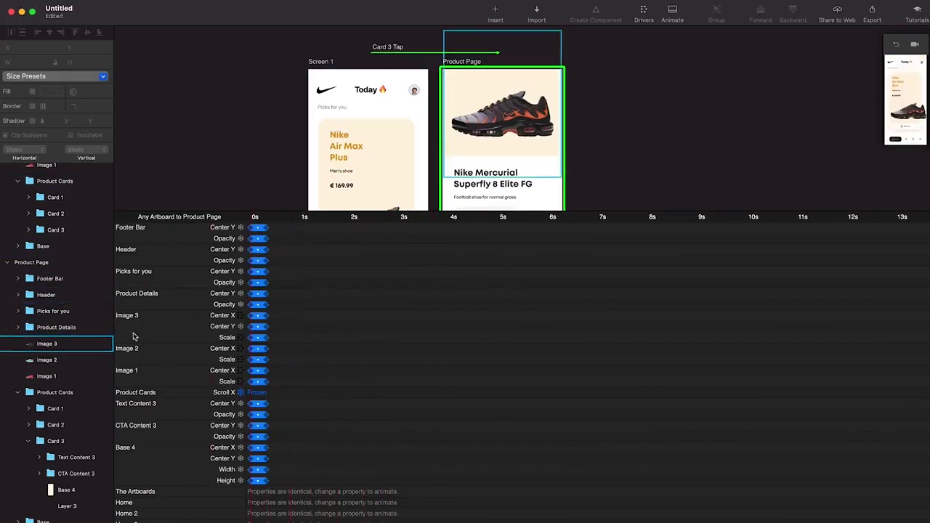
scroll(290, 363, up, 5)
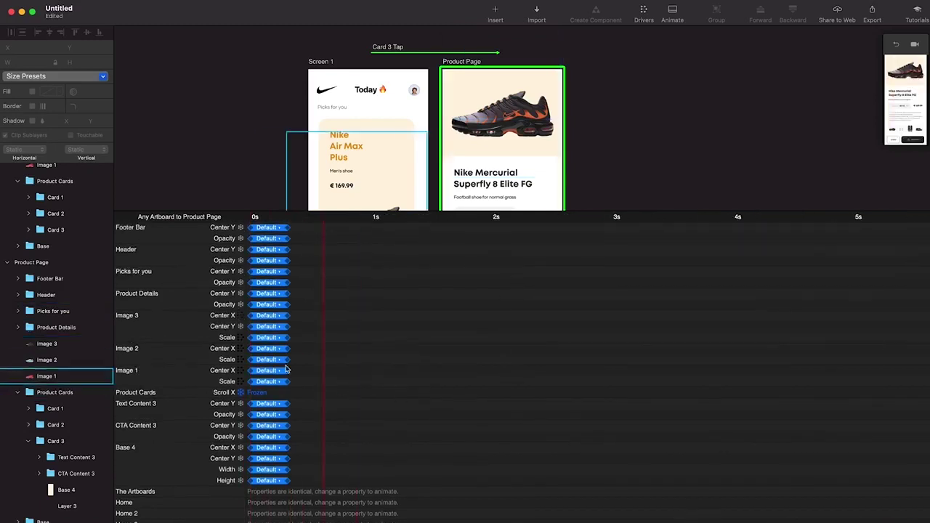
scroll(286, 364, up, 3)
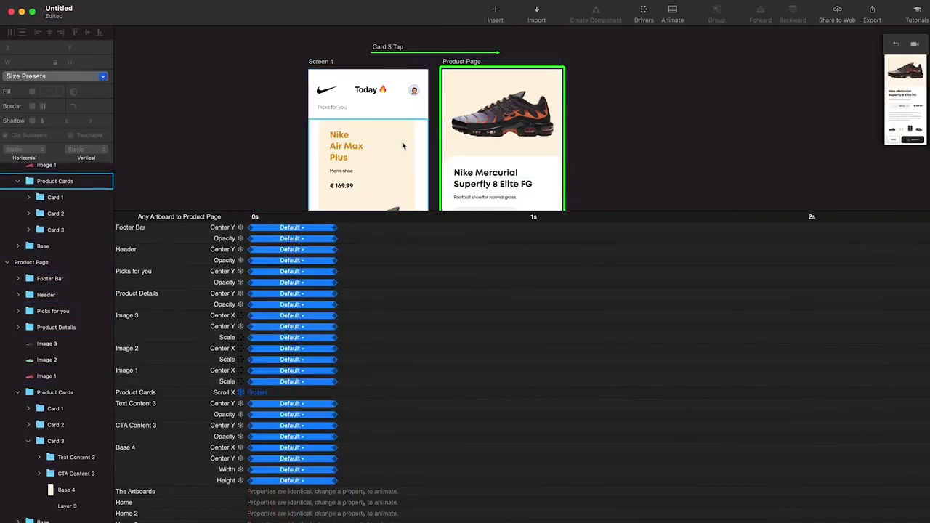
click(381, 97)
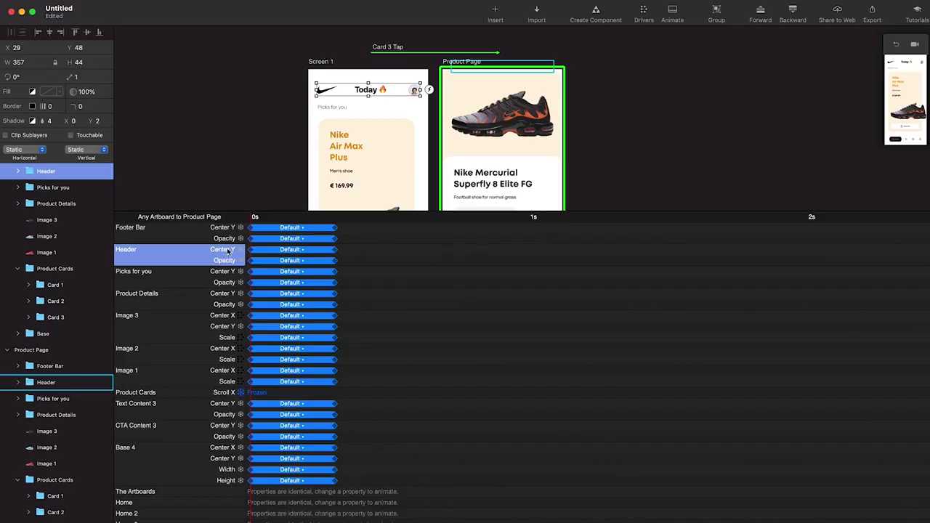
- Examine the animated properties of the Footer Bar and Picks for you layers on both artboards and detach the preview into its own window
click(178, 228)
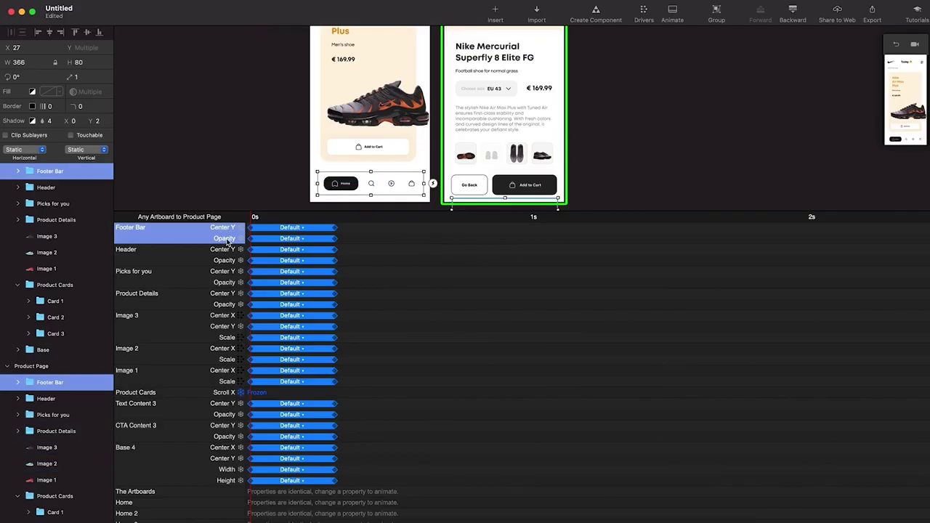
click(157, 272)
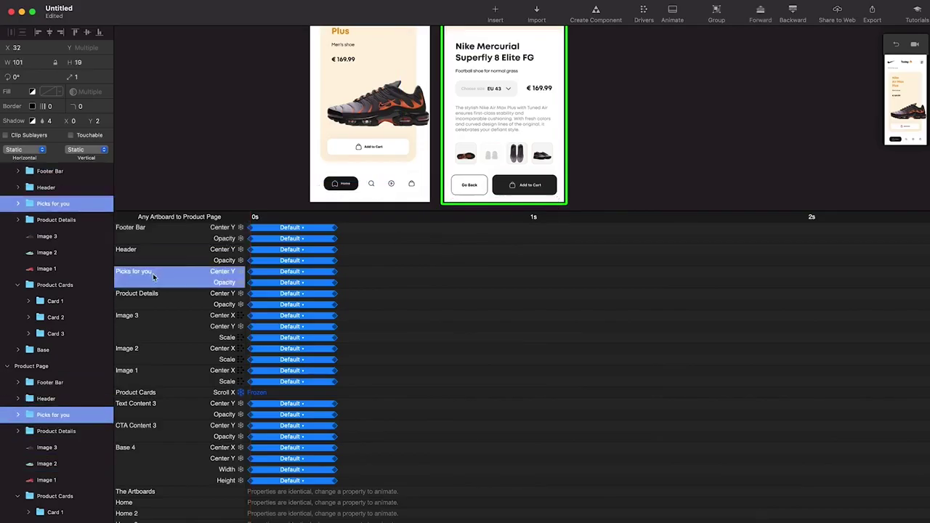
scroll(429, 79, up, 5)
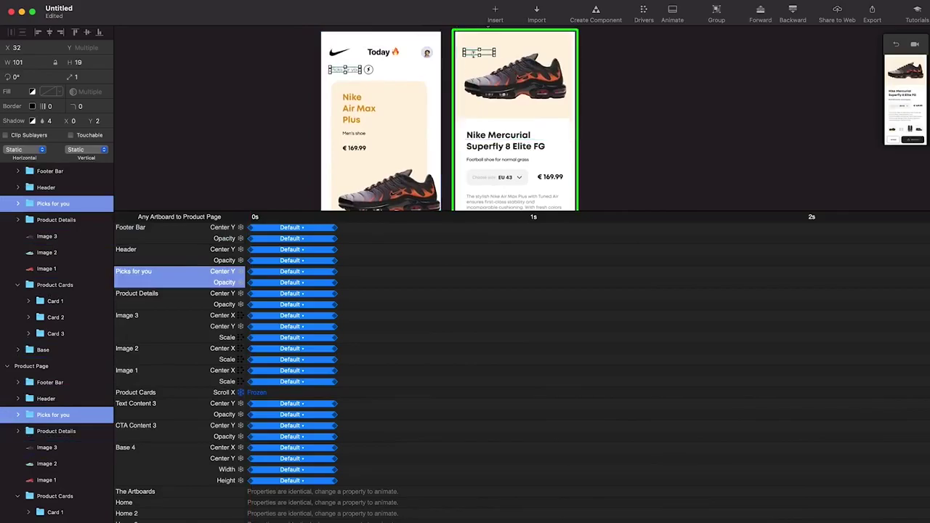
scroll(350, 71, up, 3)
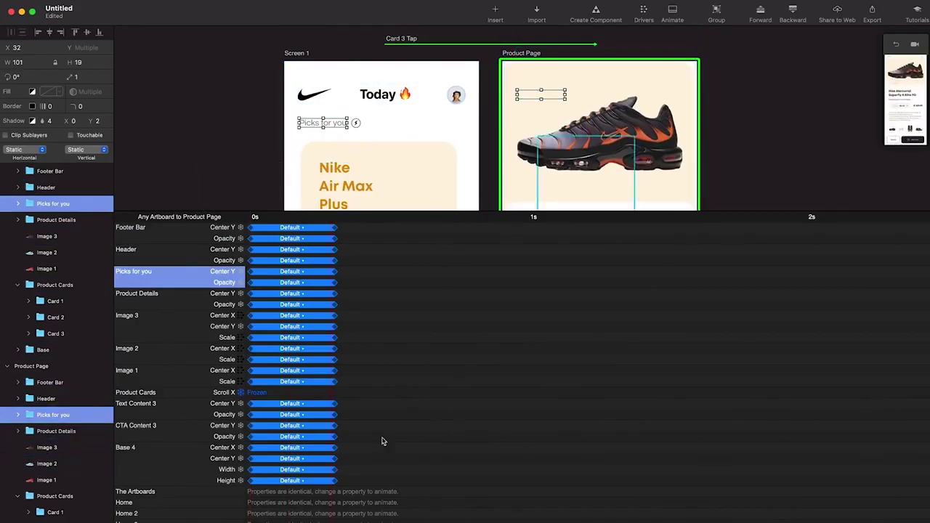
scroll(515, 93, down, 3)
scroll(515, 93, right, 2)
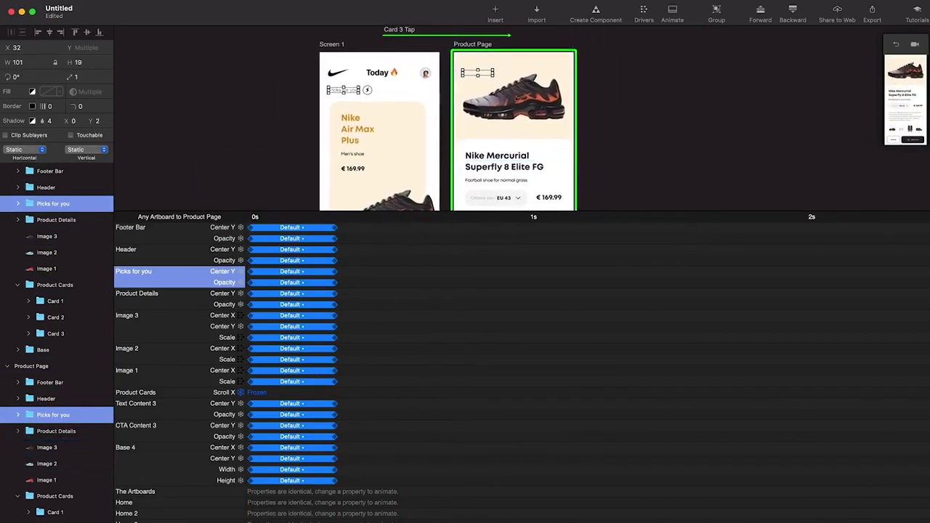
click(885, 143)
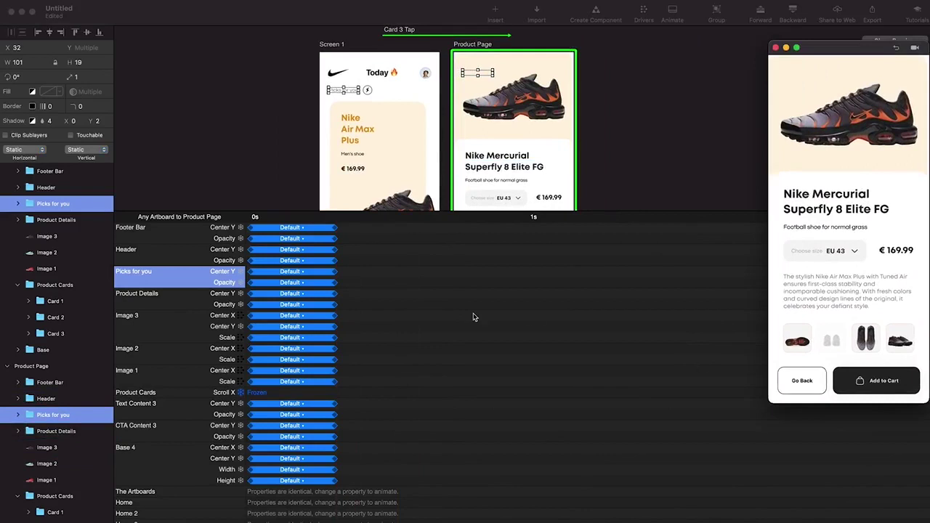
- Select all keyframes of the Card 3 Tap transition and try the Ease Both easing curve on them
click(356, 498)
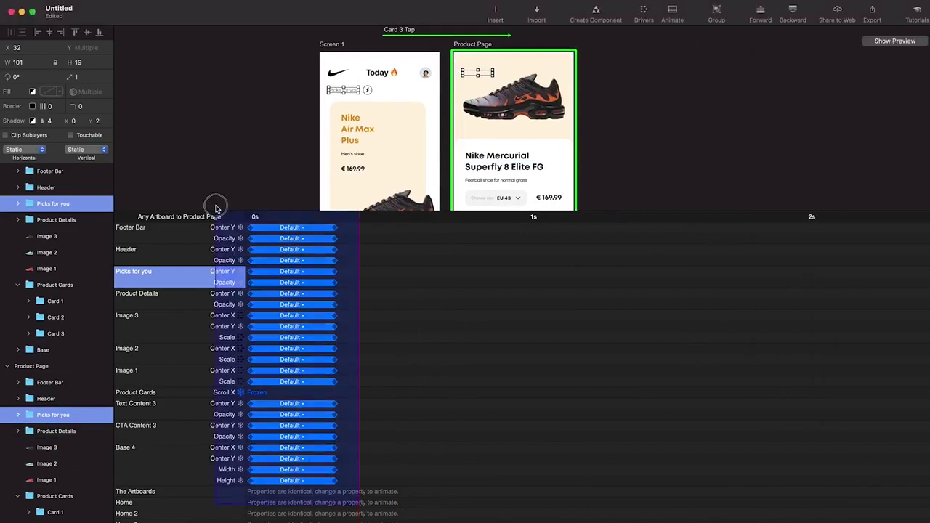
click(286, 275)
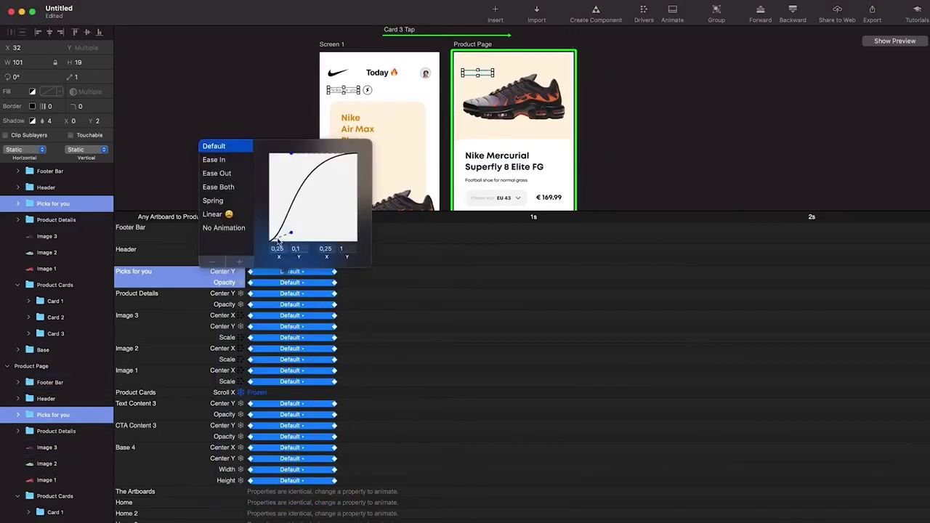
click(229, 189)
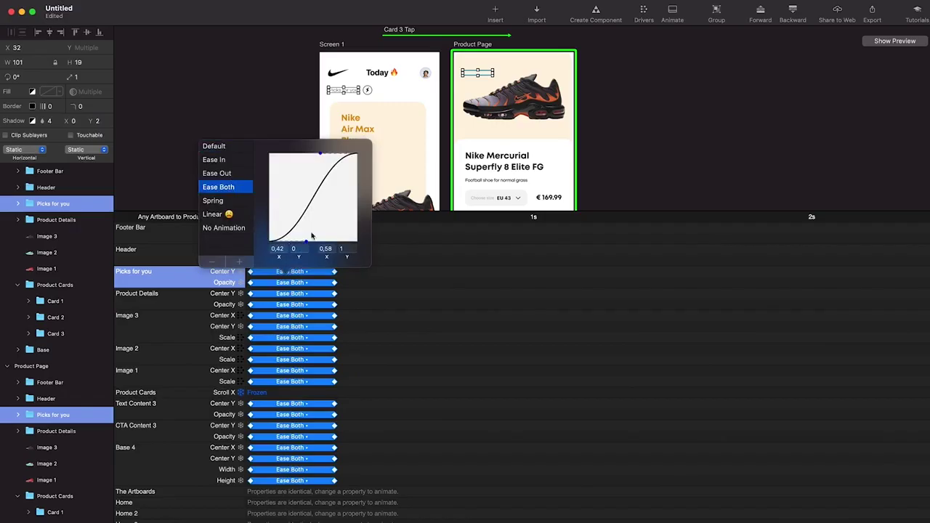
click(231, 149)
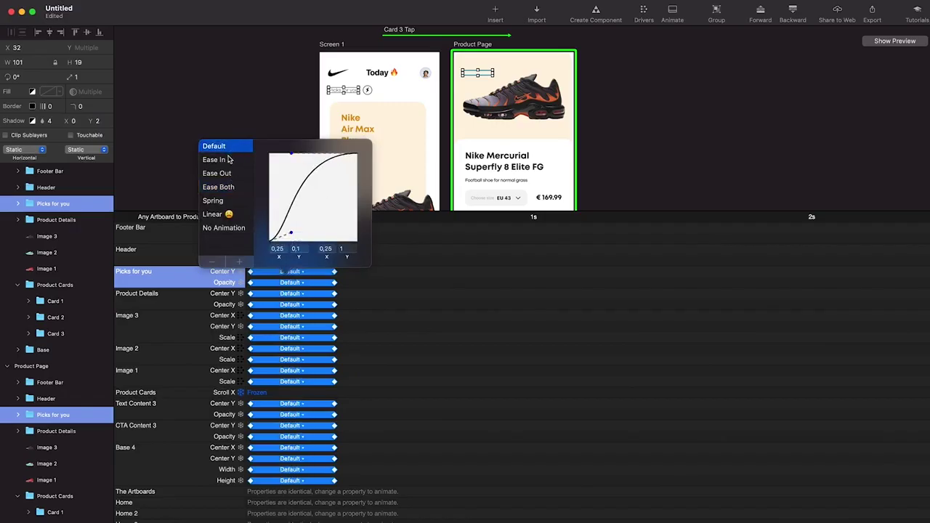
click(226, 188)
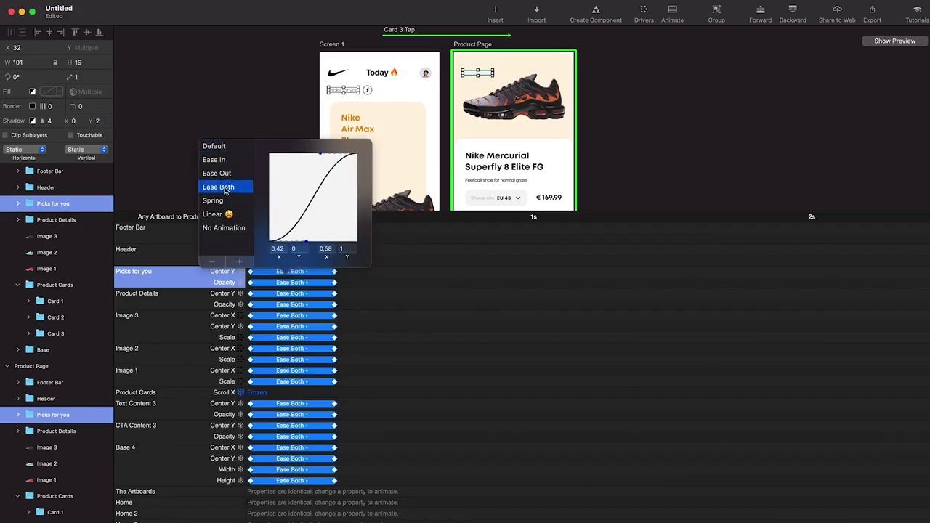
- Rewind the preview and test the Card 3 tap transition with the Ease Both easing
click(894, 41)
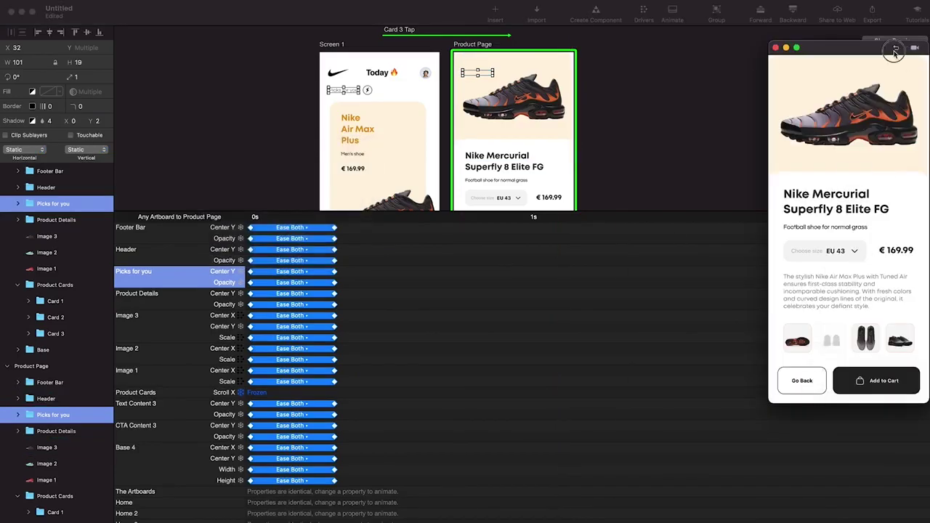
click(896, 47)
click(896, 48)
click(877, 175)
- Set the easing of all selected keyframes back to Default and replay the Card 3 tap transition in the preview
click(290, 230)
click(289, 230)
click(226, 101)
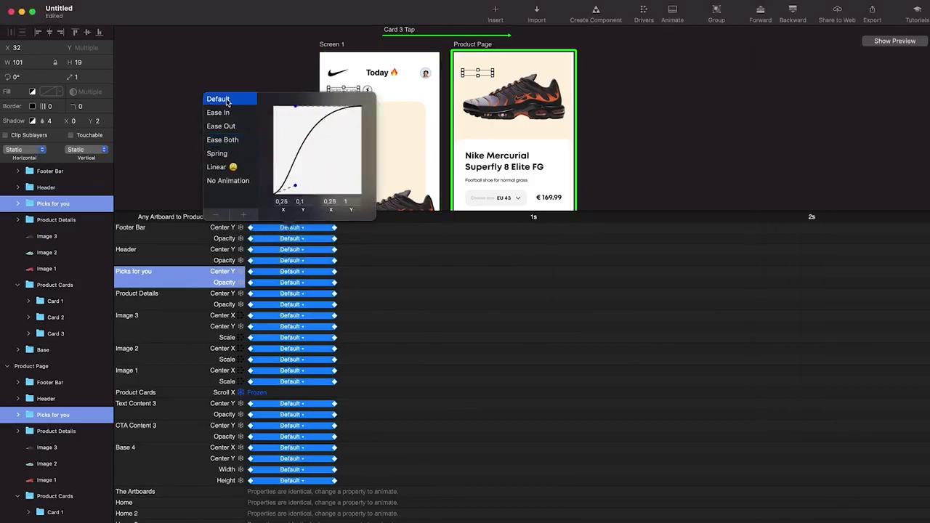
click(894, 41)
click(896, 48)
click(857, 169)
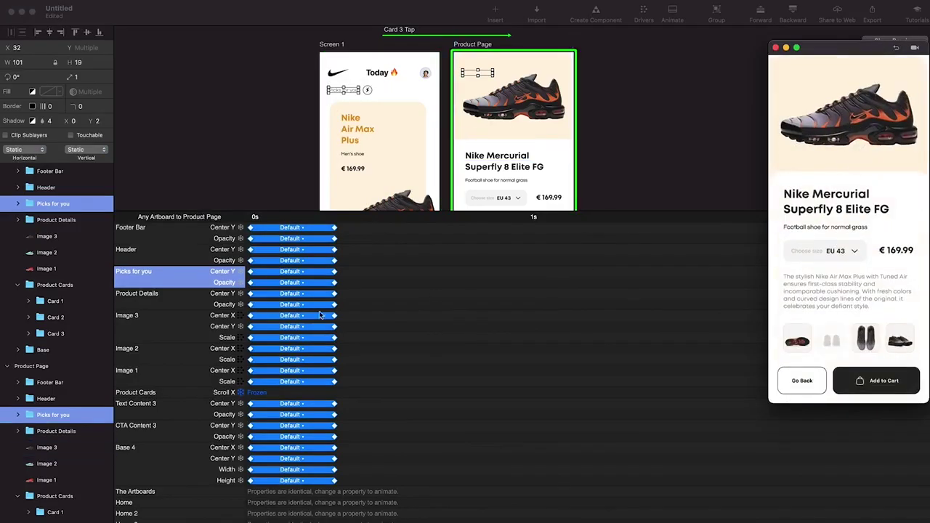
click(388, 316)
- Examine the Product Page's Product Details elements, including the product name, size and price, description, other images and buttons
scroll(342, 254, down, 1)
scroll(351, 283, up, 1)
scroll(446, 170, down, 5)
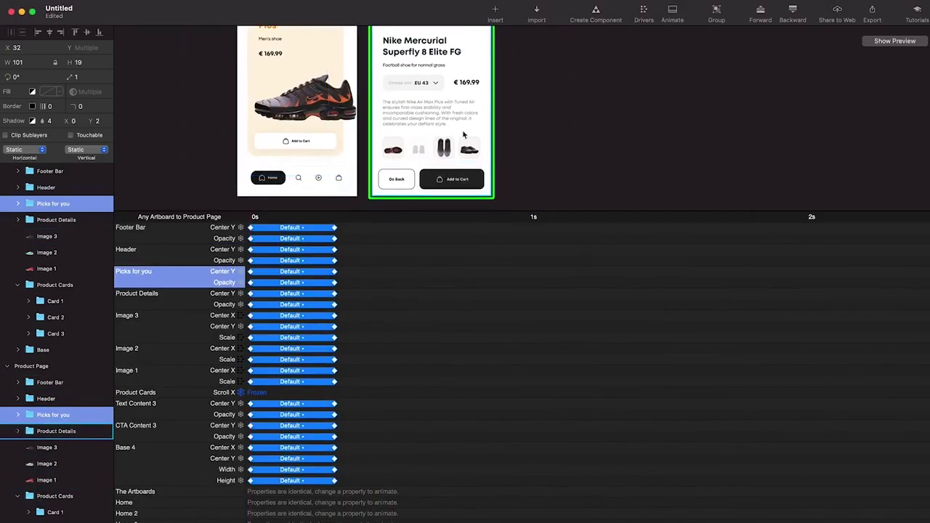
scroll(473, 85, up, 2)
scroll(472, 85, left, 2)
click(473, 85)
scroll(455, 155, down, 1)
scroll(455, 156, left, 1)
click(486, 187)
scroll(472, 171, up, 2)
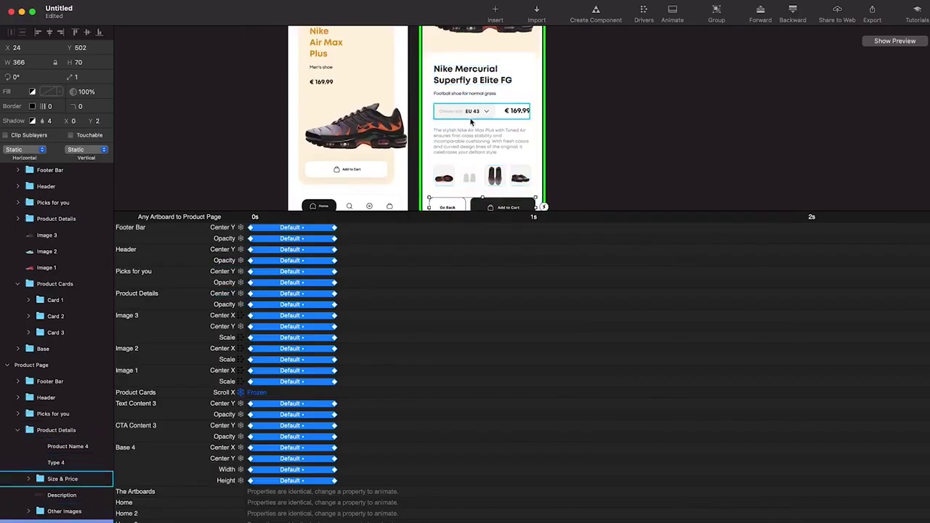
click(467, 81)
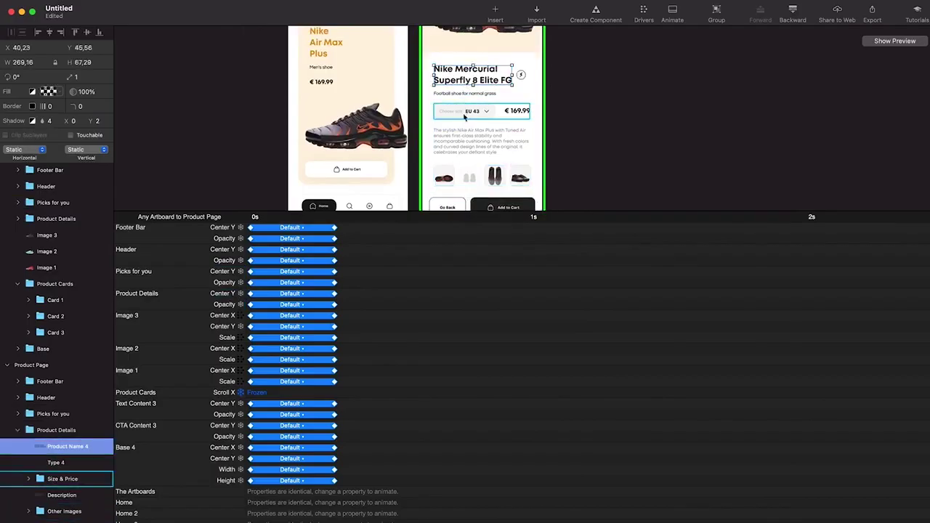
click(470, 93)
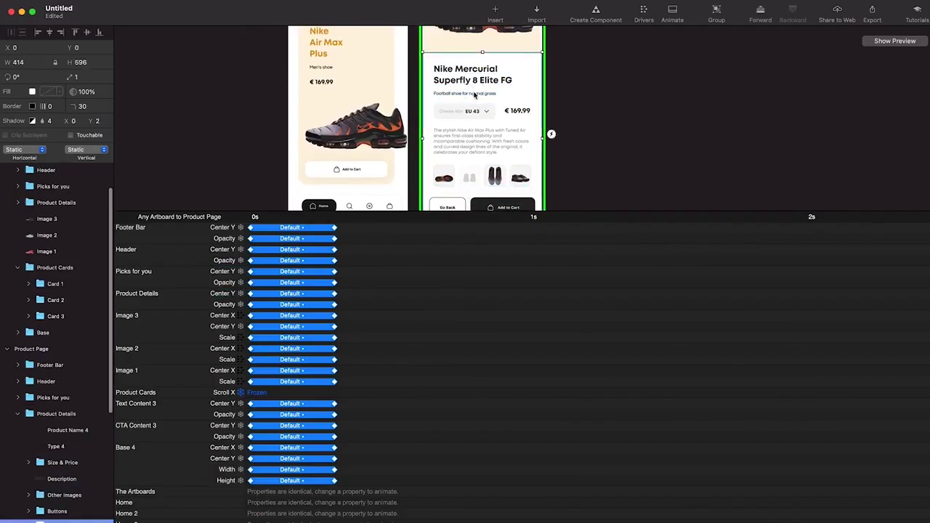
click(474, 117)
click(475, 151)
scroll(475, 162, down, 1)
click(475, 162)
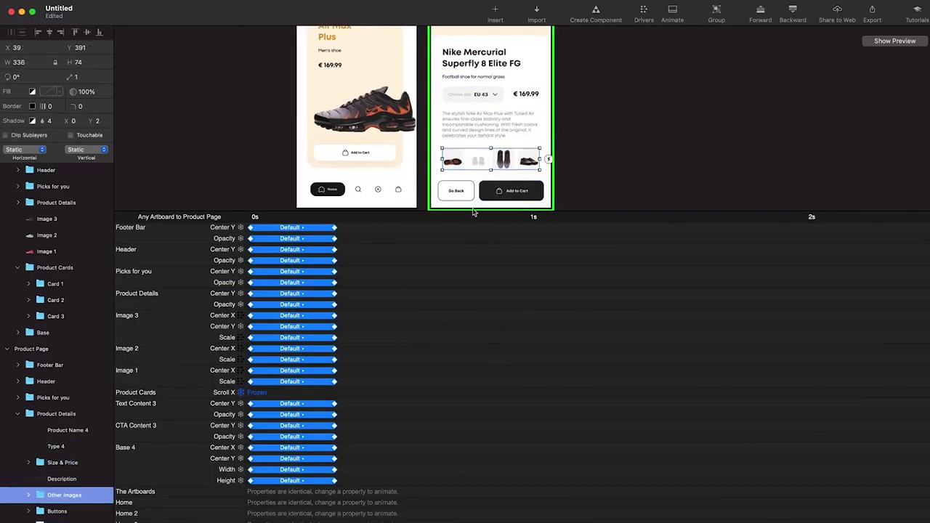
click(477, 194)
- Reduce the timeline's height, expand Screen 1's Product Details group and select its Product Name 4 layer
click(412, 160)
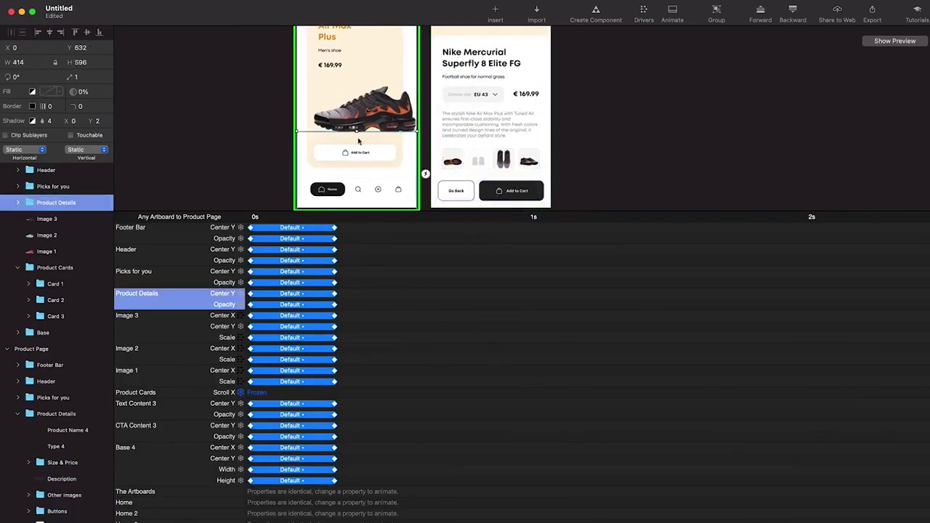
scroll(406, 144, up, 3)
scroll(406, 144, down, 2)
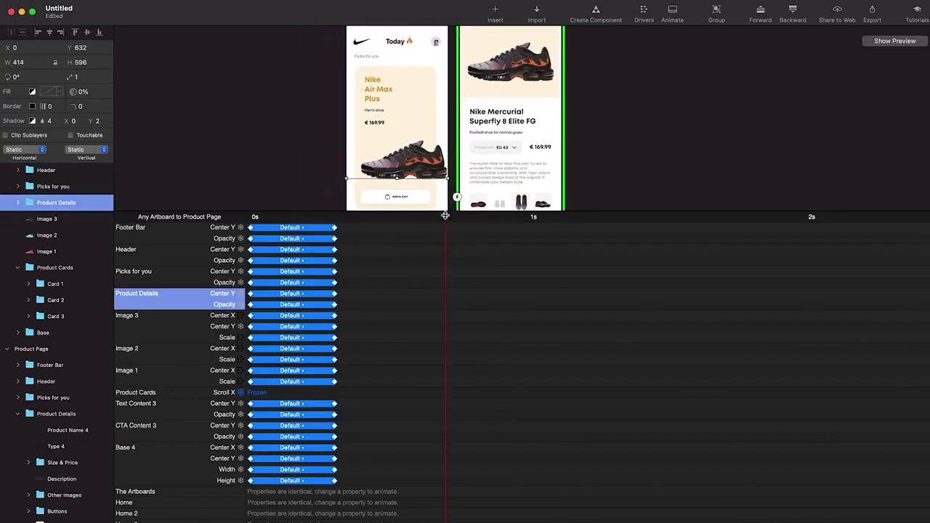
drag(445, 215, 445, 326)
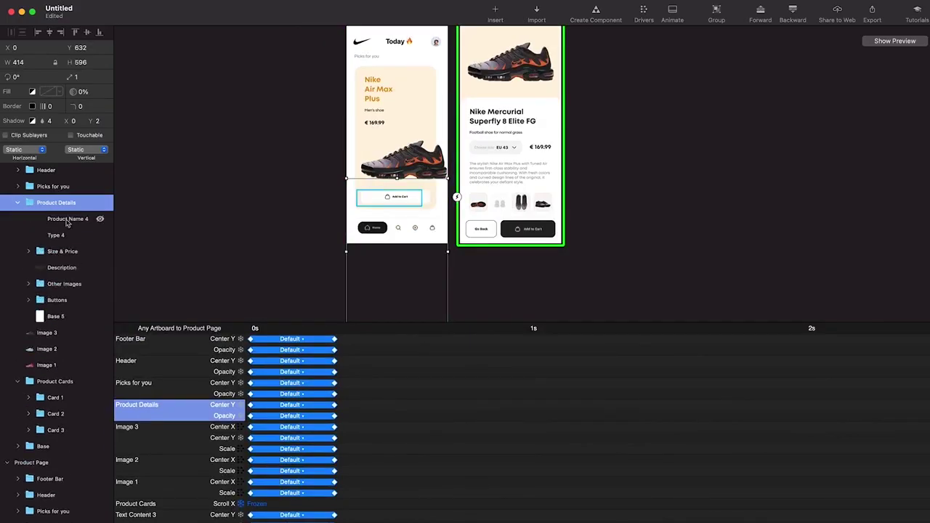
click(73, 221)
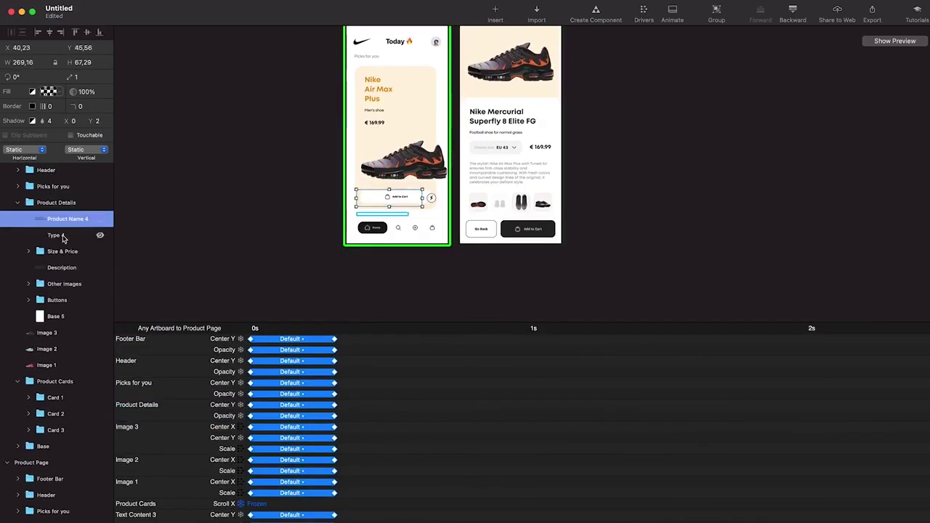
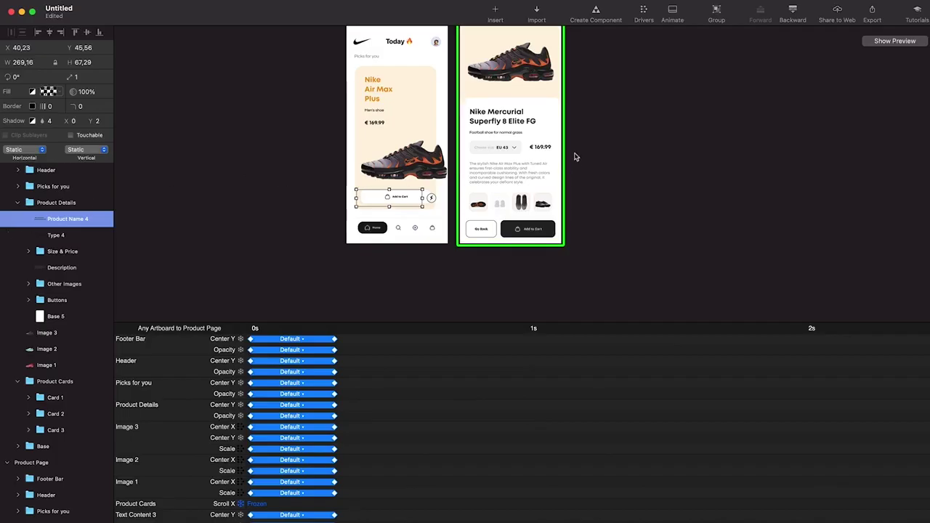
- Move Screen 1's Type 4 layer in Product Details straight down by 40, to Y 176,67
click(67, 236)
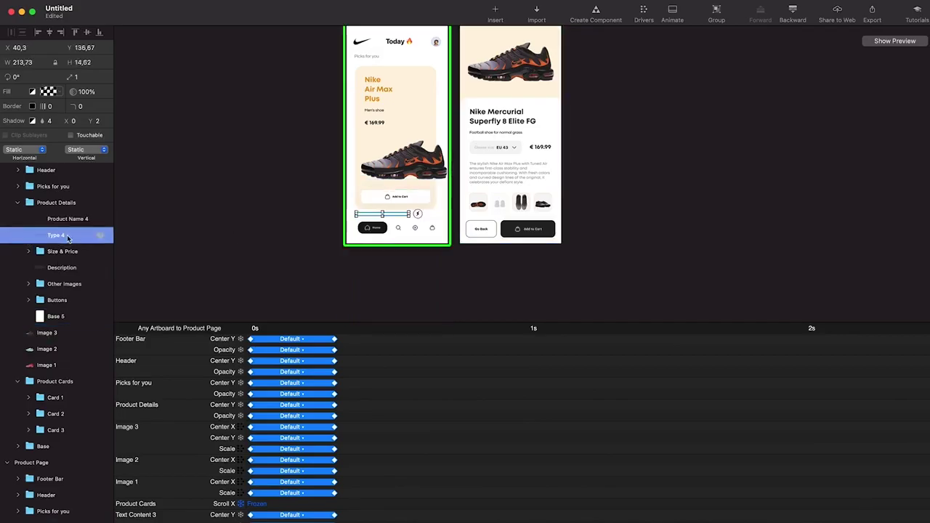
key(shift+Down)
key(shift+Down)
key(shift+Down)
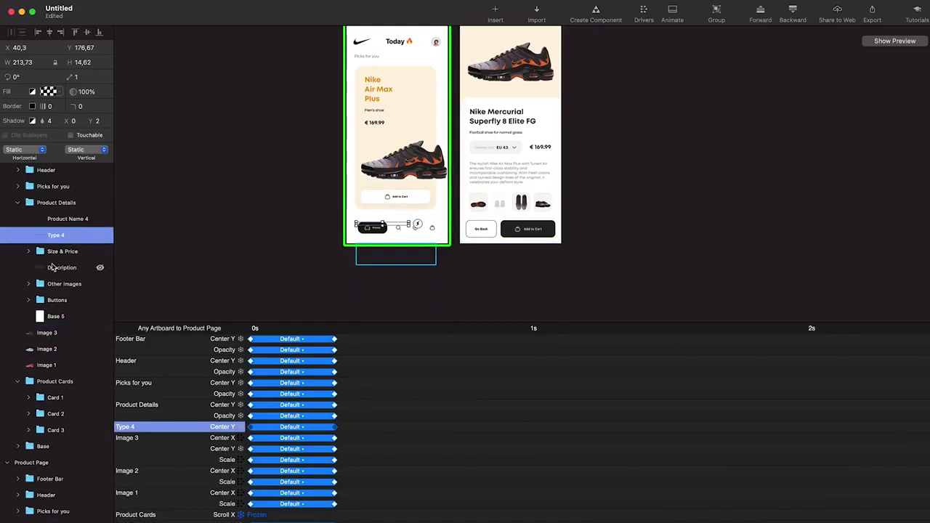
- Move Screen 1's Size & Price group straight down within Product Details, by a larger distance than Type 4
click(59, 255)
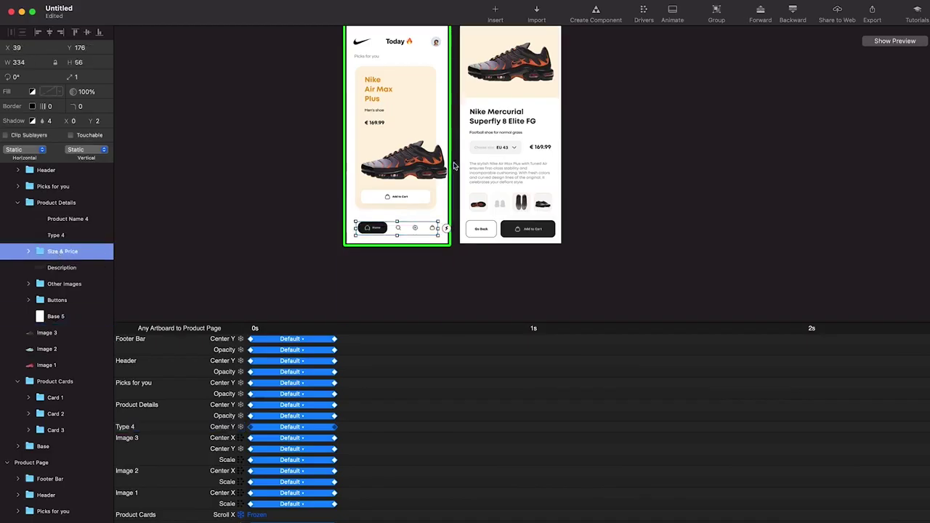
key(shift+Down)
key(shift+Down)
key(shift+Down)
key(shift+Down)
key(shift+Down)
key(shift+Down)
key(shift+Down)
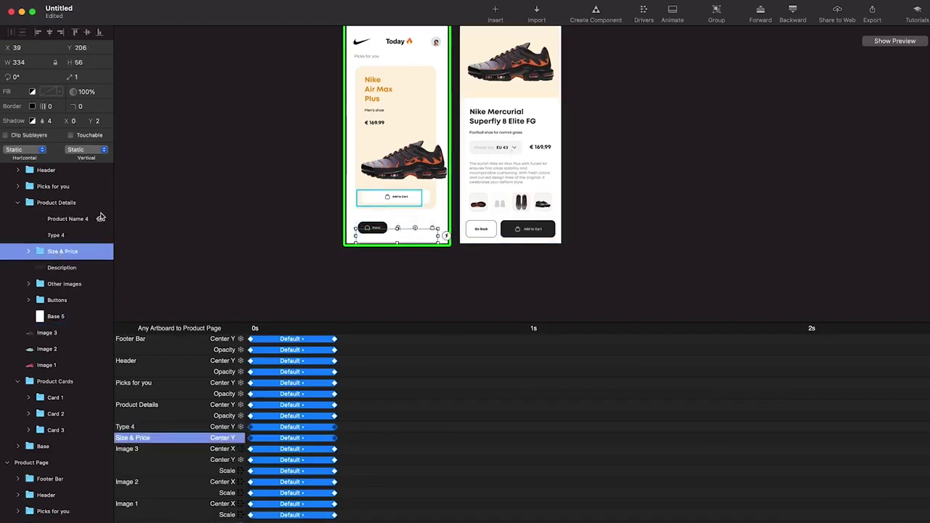
- Move Screen 1's Description layer in Product Details straight down by 80, to Y 344,01
click(64, 270)
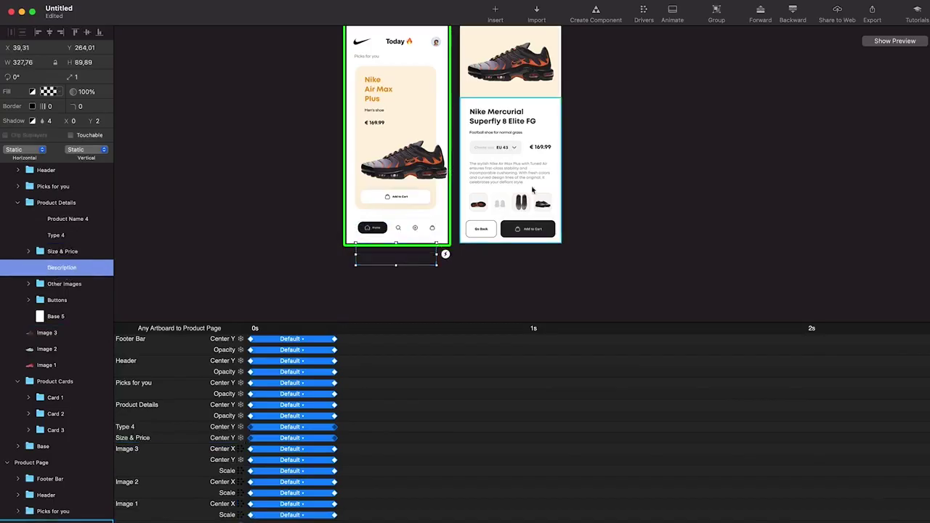
key(shift+Down)
key(shift+Down)
key(shift+Down)
key(shift+Down)
key(shift+Down)
key(shift+Down)
key(shift+Down)
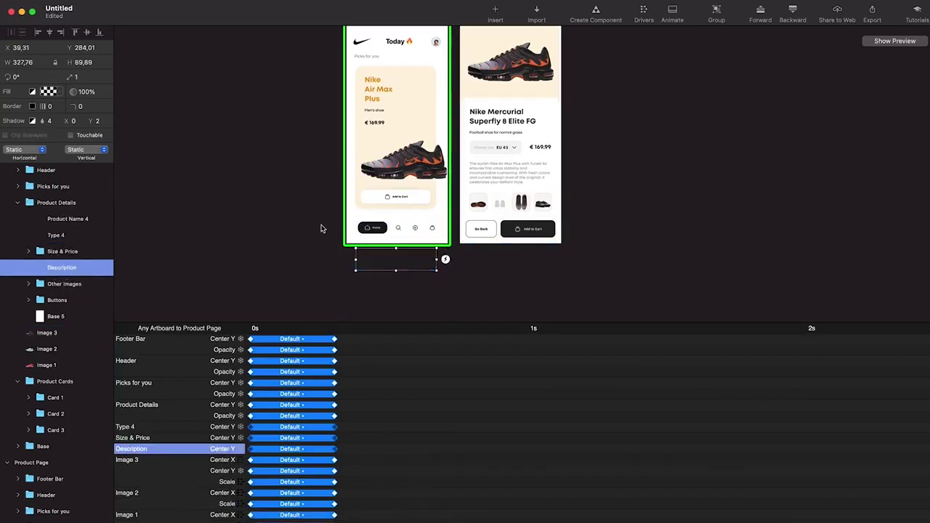
key(shift+Down)
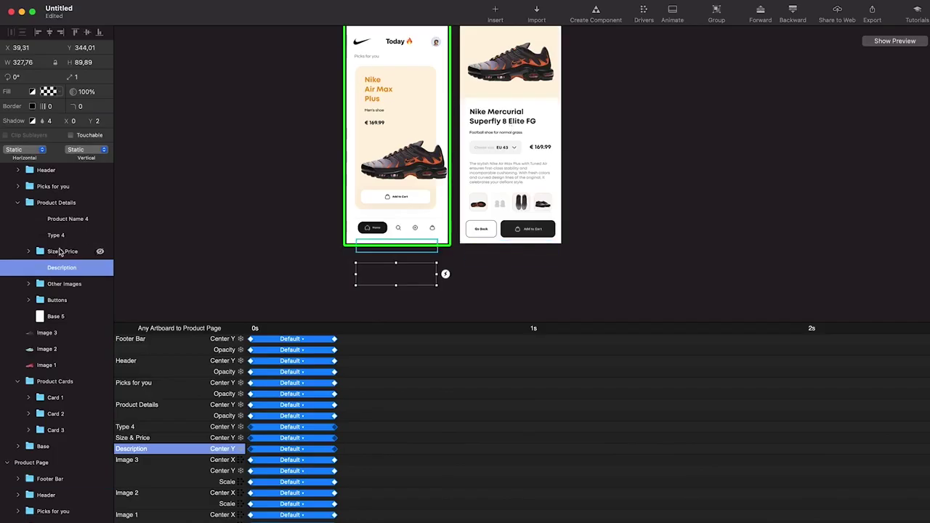
- Move Screen 1's Other Images group in Product Details straight down by 80, to Y 471
click(61, 285)
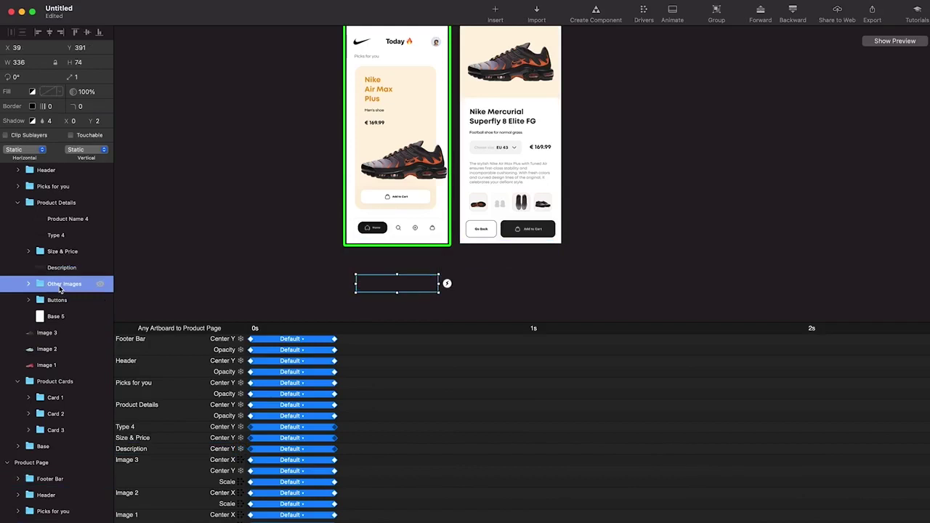
key(shift+Down)
key(shift+Down)
key(shift+Down)
key(shift+Down)
key(shift+Down)
key(shift+Down)
key(shift+Down)
key(shift+Down)
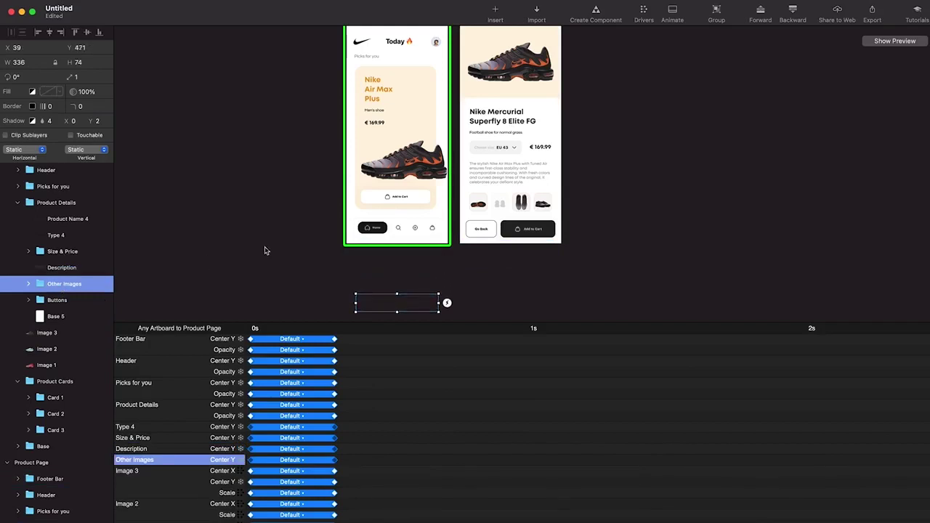
- Move Screen 1's Buttons group in Product Details straight down by 80, to Y 582
scroll(343, 213, down, 2)
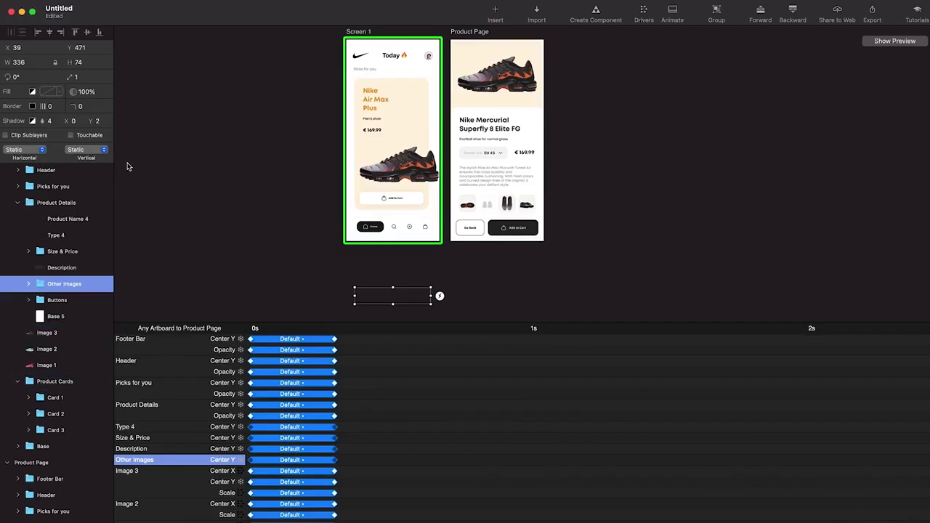
click(65, 301)
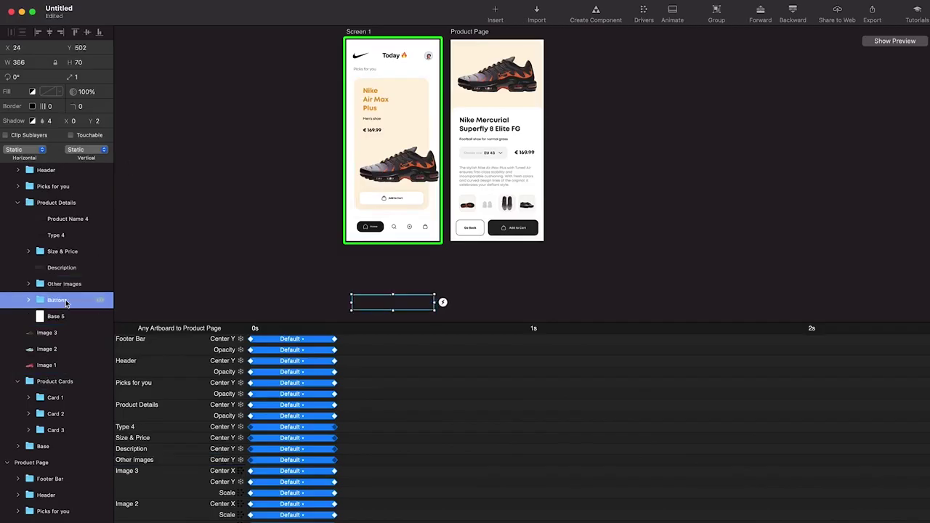
key(shift+Down)
key(shift+Down)
key(shift+Down)
key(shift+Down)
key(shift+Down)
key(shift+Down)
key(shift+Down)
key(shift+Down)
- Preview the tap transition to the product page twice, resetting the prototype between runs
click(901, 43)
click(864, 198)
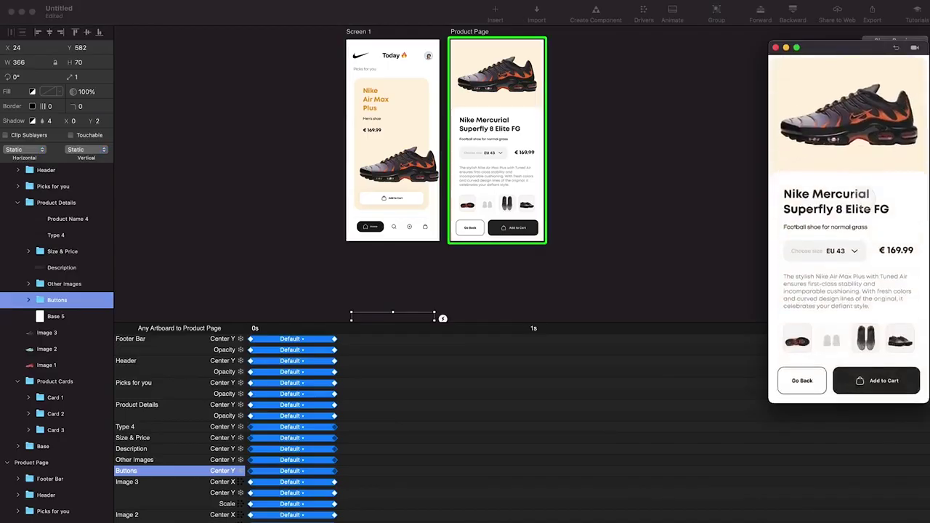
click(895, 47)
click(866, 223)
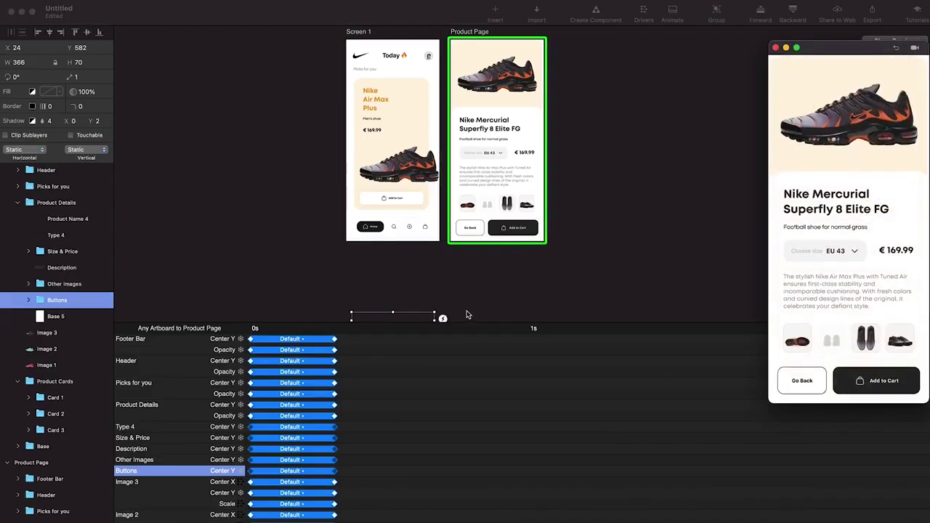
click(382, 431)
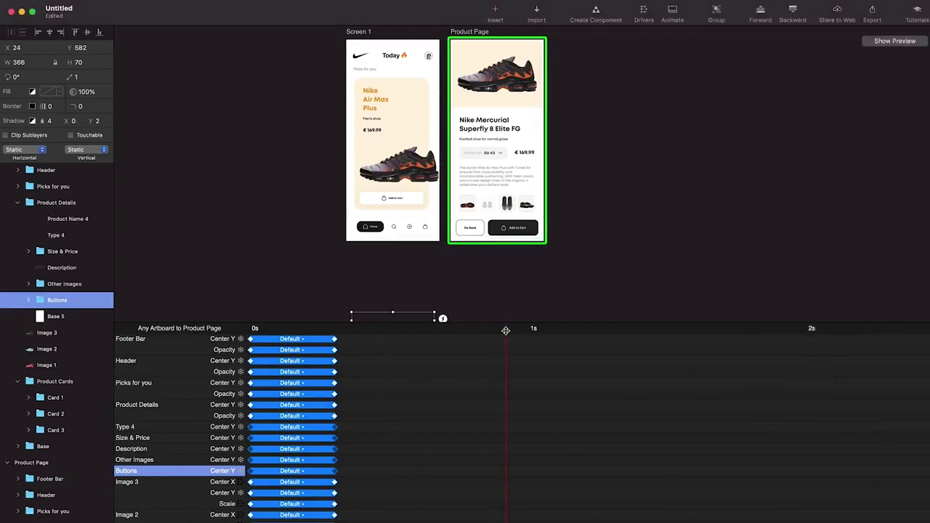
- Enlarge the timeline area and lengthen all animation segments of the Product Page transition to end at about 0.5 s
drag(505, 331, 508, 250)
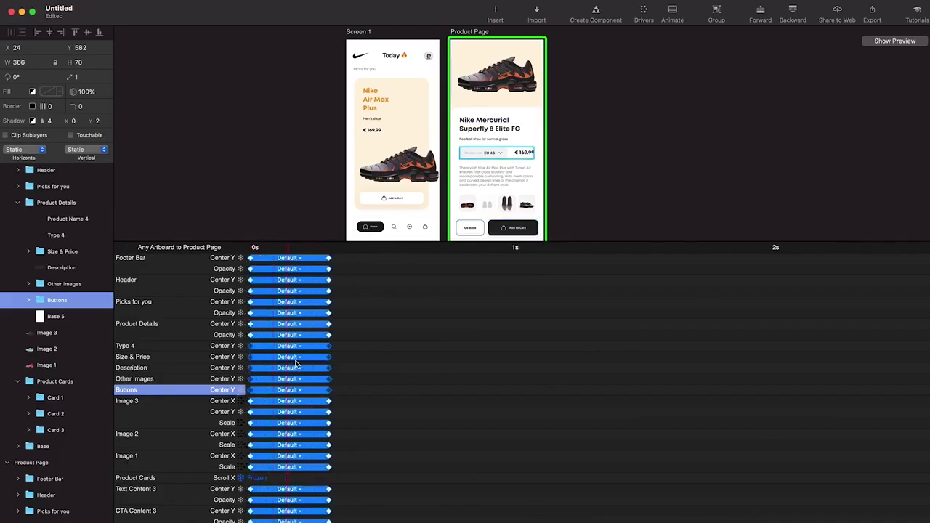
scroll(299, 370, down, 2)
scroll(302, 373, down, 5)
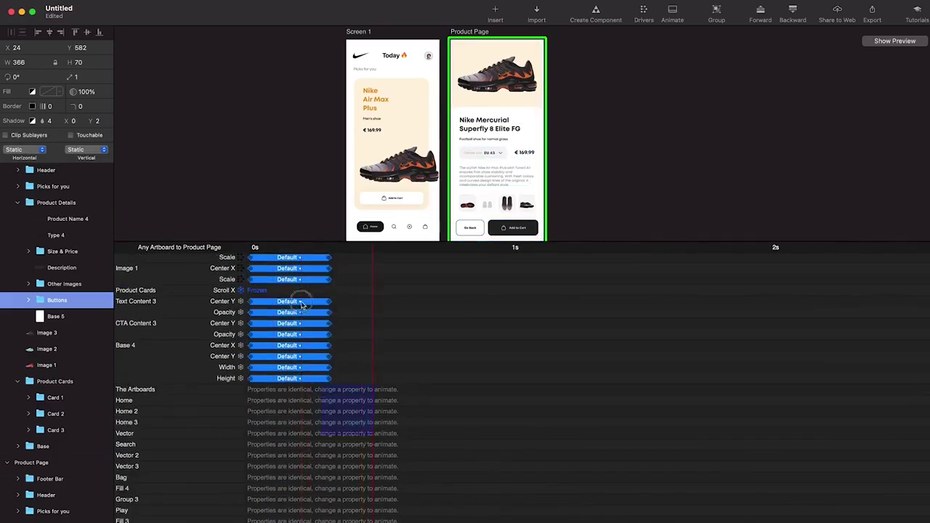
scroll(301, 301, up, 6)
click(302, 76)
drag(332, 248, 385, 266)
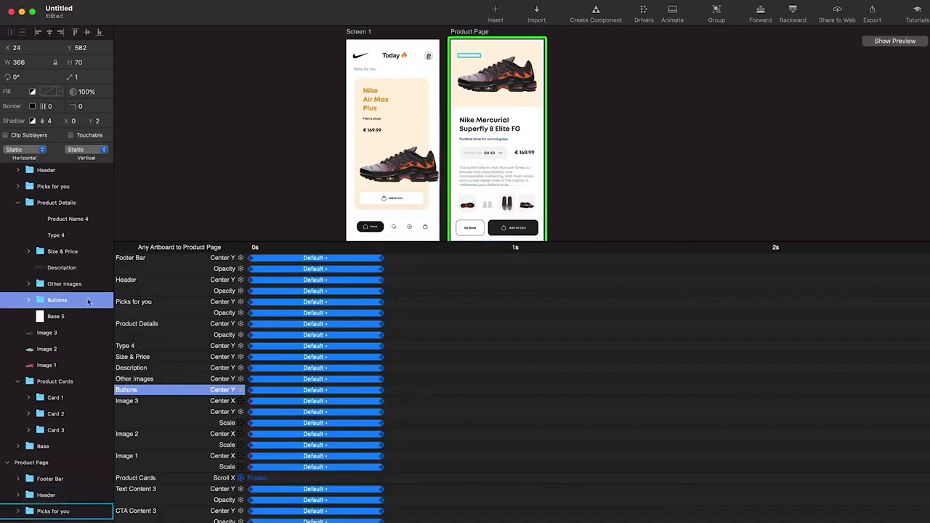
- Stagger the Center Y segments of Type 4, Size & Price, Description and Other Images to start at about 0.1, 0.2, 0.3 and 0.4 s
click(61, 220)
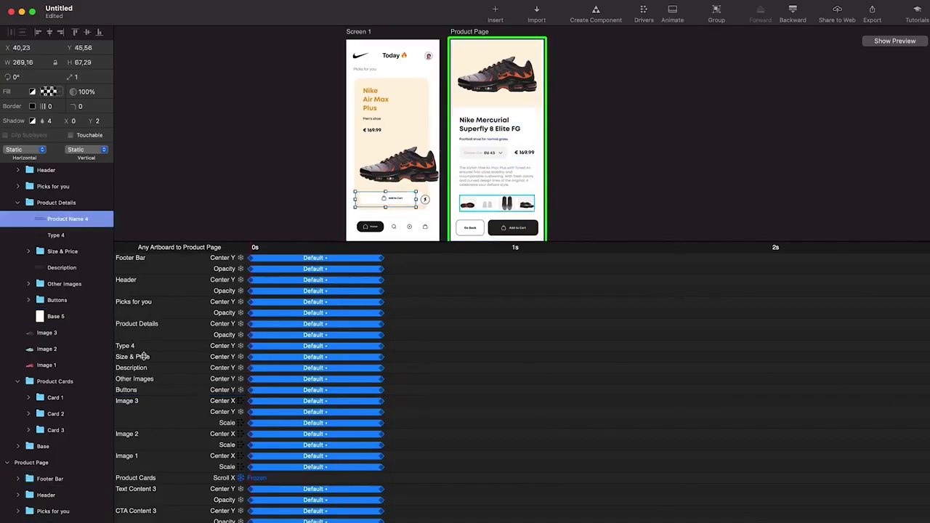
click(64, 236)
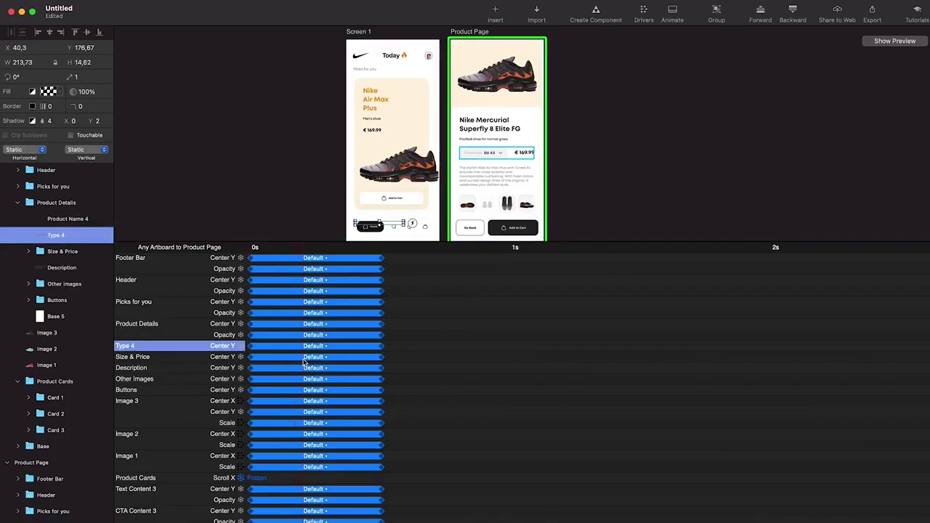
drag(276, 352, 305, 352)
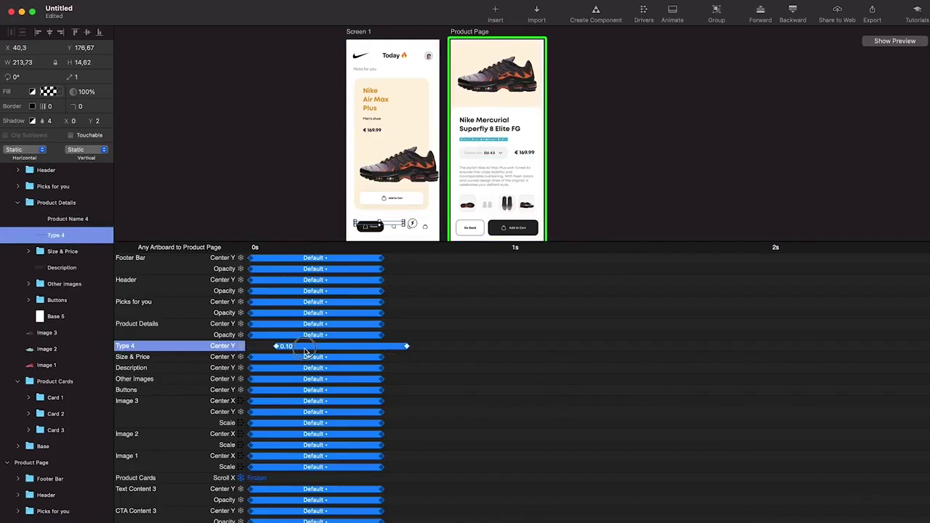
drag(272, 358, 387, 372)
click(322, 383)
drag(322, 383, 427, 376)
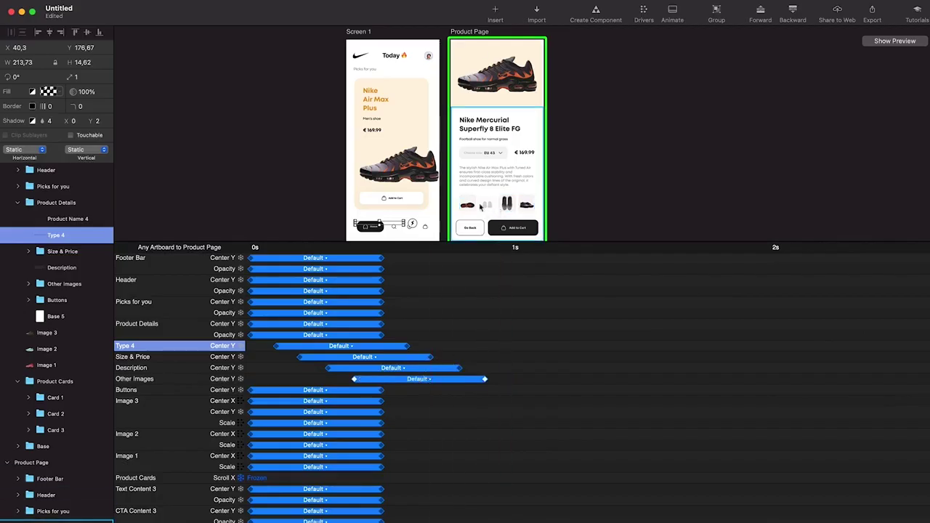
- Set the opacity of image 2 in Product Page's Other Images group to 100%
scroll(511, 209, up, 6)
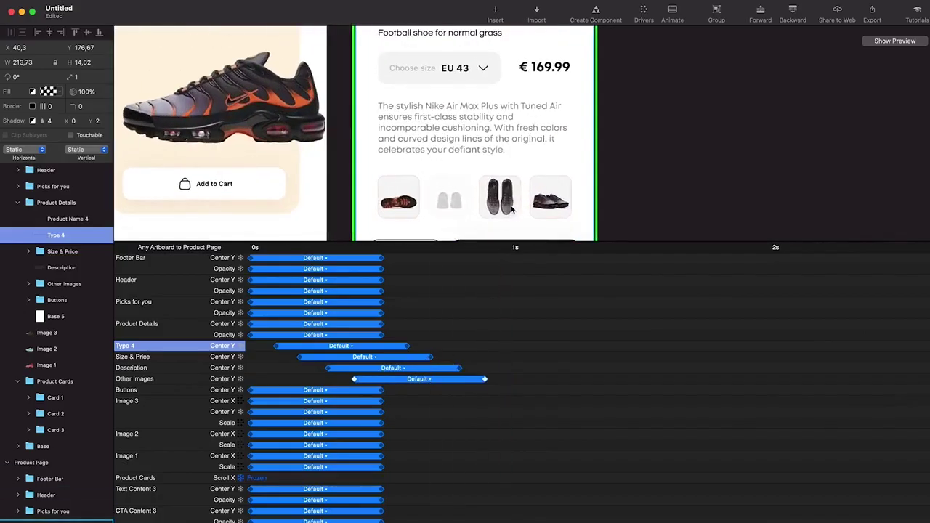
click(445, 206)
click(446, 207)
click(446, 206)
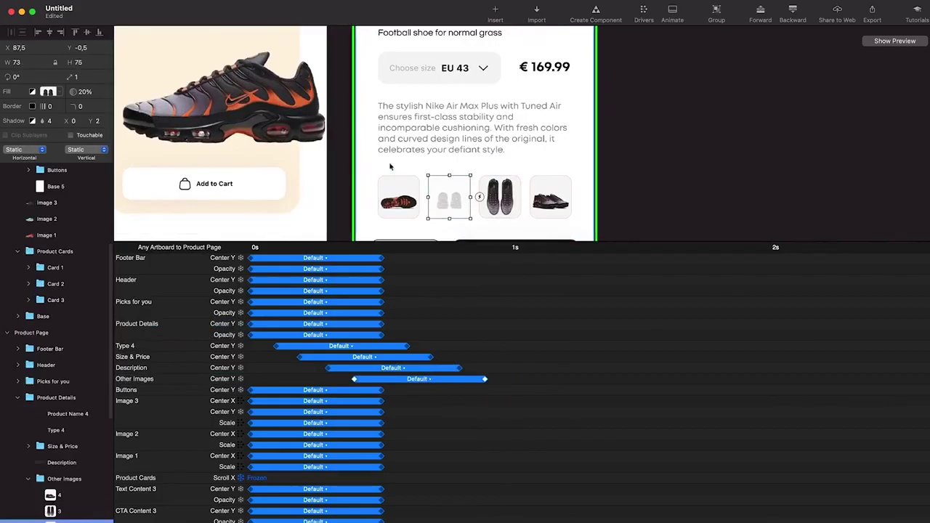
drag(75, 91, 143, 92)
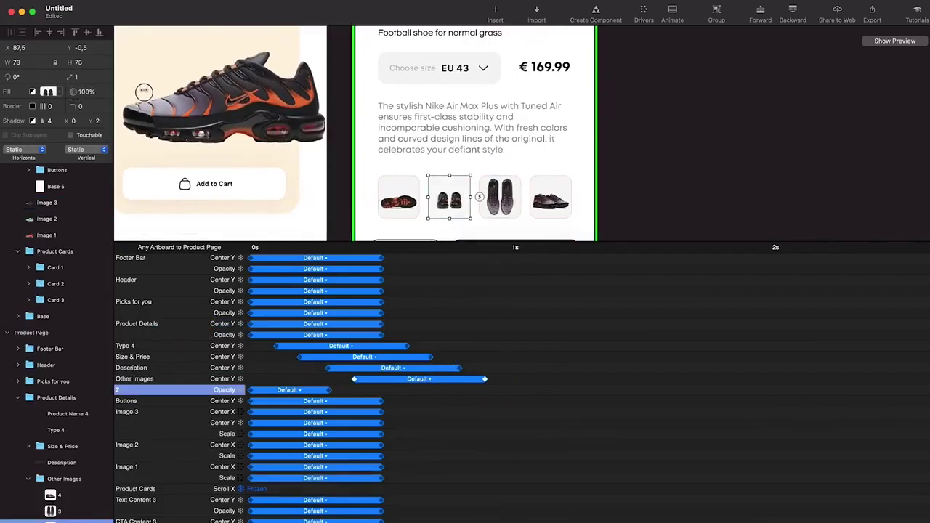
- Set the opacity of image 2 in Screen 1's Other Images group to 100%
scroll(440, 184, down, 4)
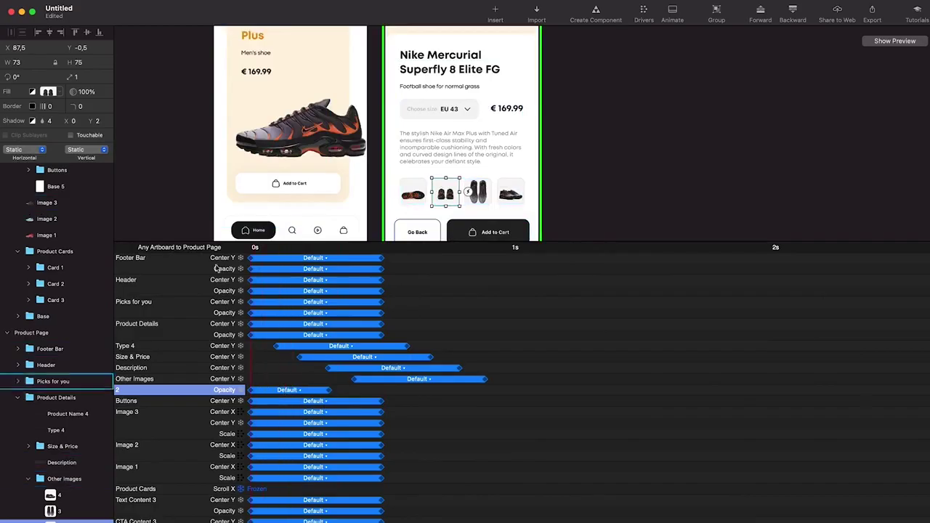
scroll(266, 184, down, 1)
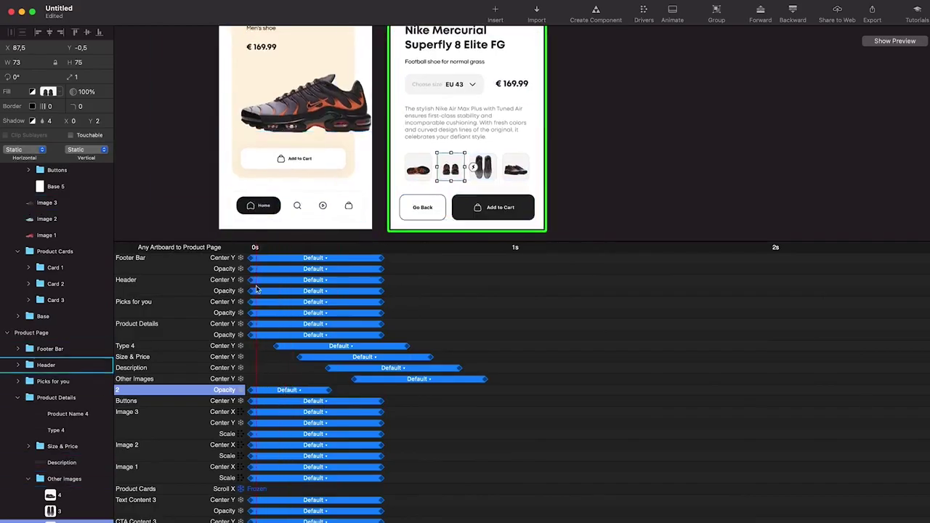
scroll(82, 209, down, 1)
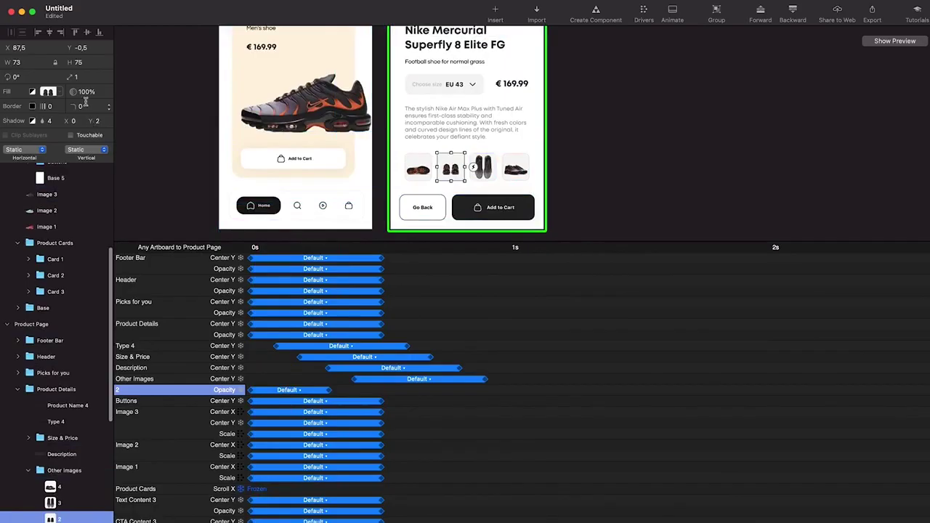
click(285, 207)
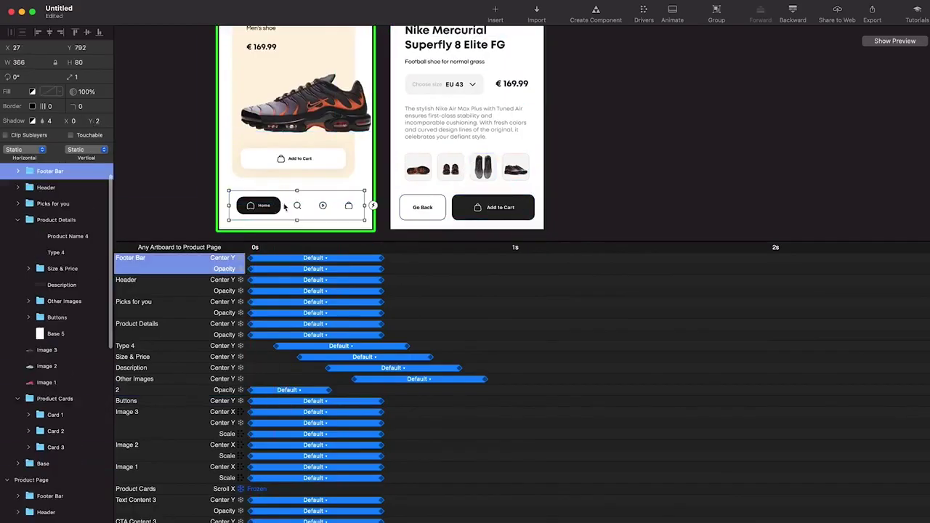
click(29, 302)
click(52, 349)
drag(75, 90, 324, 101)
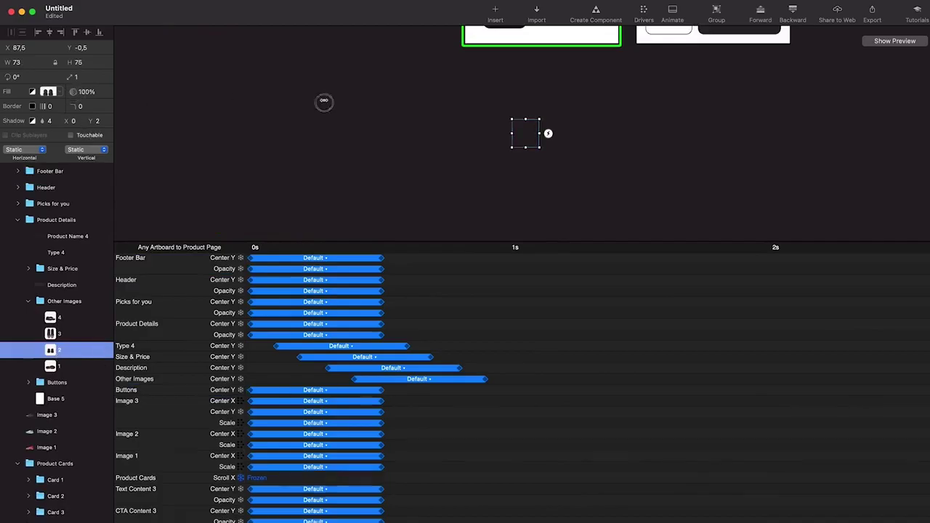
- Shift the Buttons group's Center Y segment to start at about 0.5 s
scroll(554, 111, up, 5)
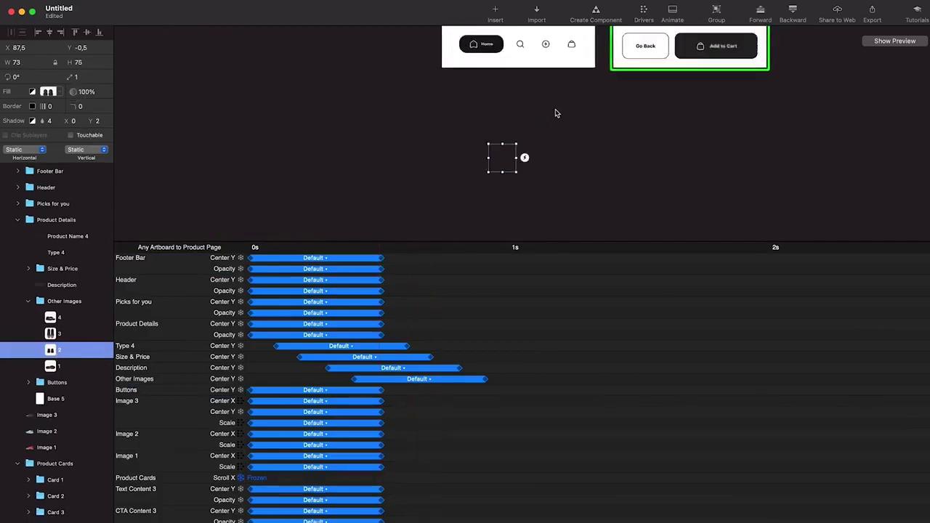
click(439, 137)
drag(307, 389, 438, 400)
- Preview the staggered tap transition several times, resetting the prototype between runs
click(880, 42)
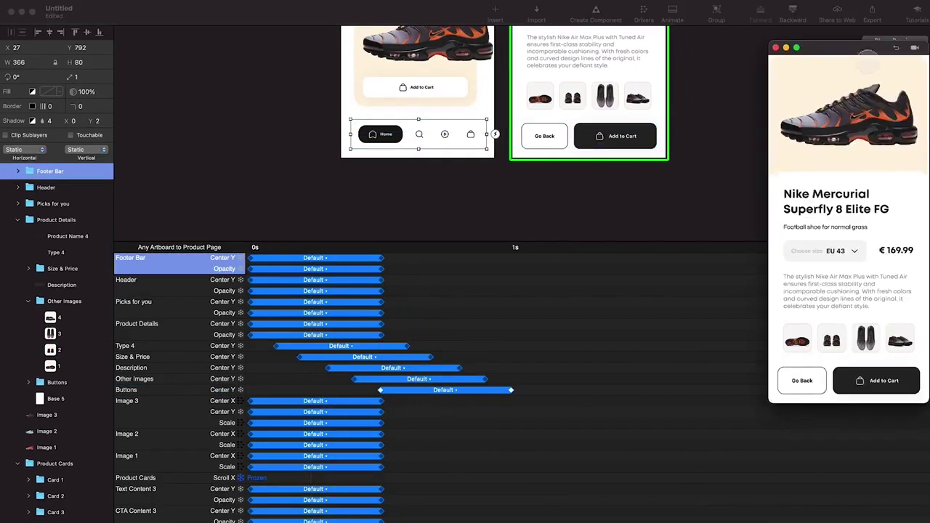
click(898, 48)
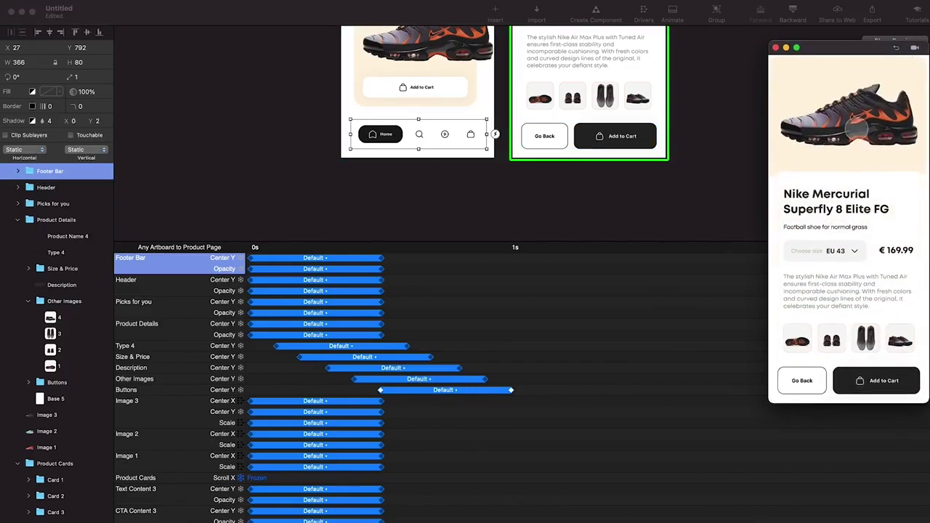
click(897, 49)
click(871, 251)
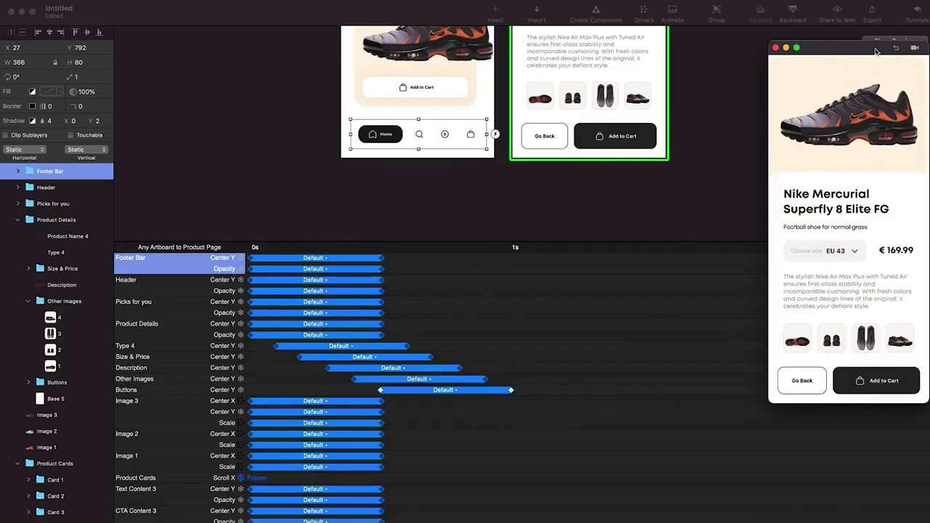
click(896, 49)
click(855, 186)
key(super+w)
- Align the Center Y segments of Type 4, Size & Price, Description, Other Images and Buttons to start together at about 0.04 s
drag(328, 353, 281, 357)
drag(347, 371, 267, 369)
drag(390, 379, 299, 380)
drag(412, 394, 295, 393)
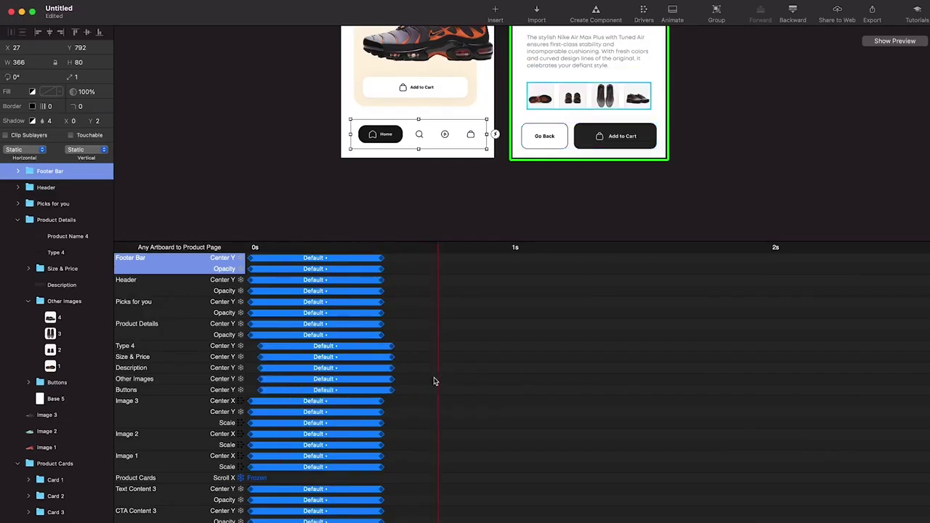
- Extend the Size & Price, Description, Other Images and Buttons segments to end at about 0.64, 0.74, 0.84 and 0.94 s
drag(393, 357, 468, 379)
click(394, 383)
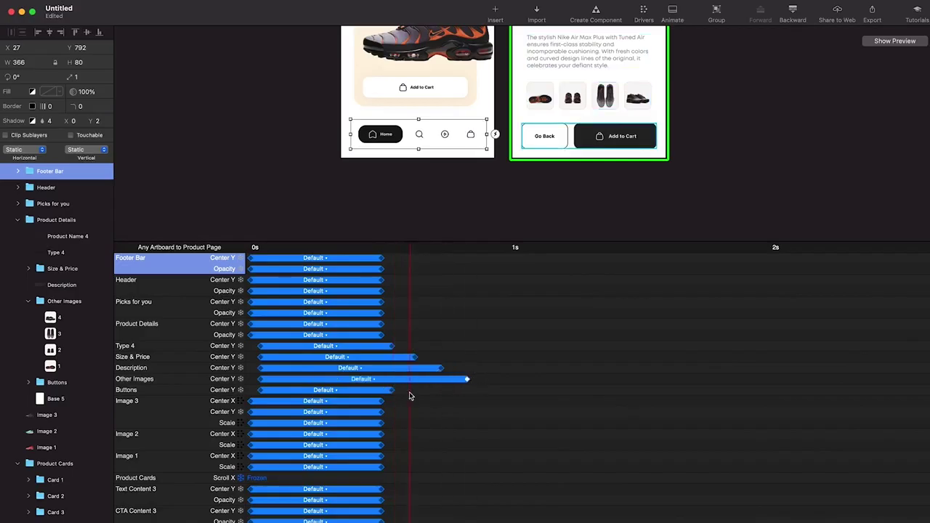
drag(392, 390, 495, 390)
- Preview the tap transition with the staggered segment end times
click(895, 41)
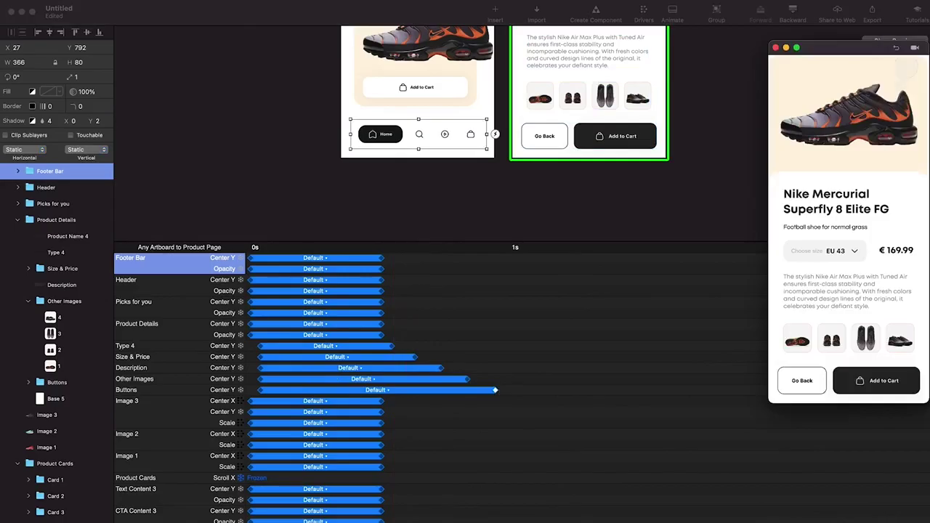
click(863, 208)
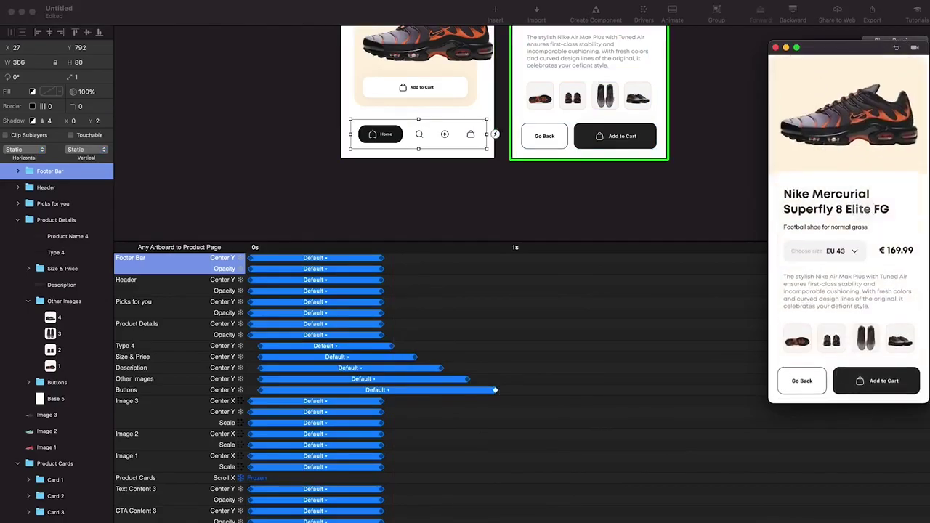
click(503, 408)
- Extend the Type 4, Size & Price, Description, Other Images and Buttons segments to end at about 0.64, 0.76, 0.86, 0.95 and 1.05 s
drag(497, 390, 523, 392)
drag(468, 379, 496, 381)
drag(442, 368, 473, 367)
drag(417, 358, 446, 357)
mouse_move(391, 346)
mouse_down()
mouse_move(426, 347)
mouse_move(388, 335)
mouse_up()
- Preview the tap transition again with the longer segments
click(882, 42)
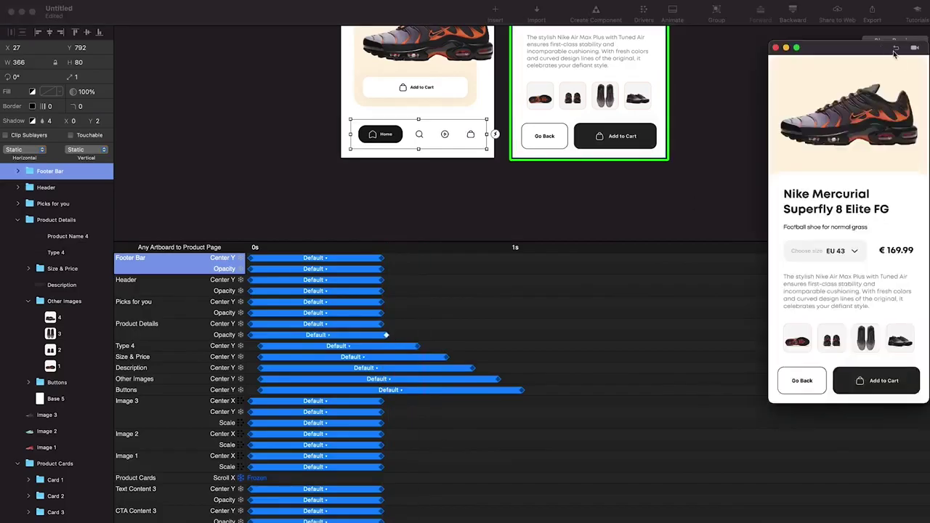
click(896, 48)
click(865, 259)
key(super+w)
- Expand Screen 1's Buttons group in Product Details and move its CTA group straight down by 60, to Y 60
click(60, 388)
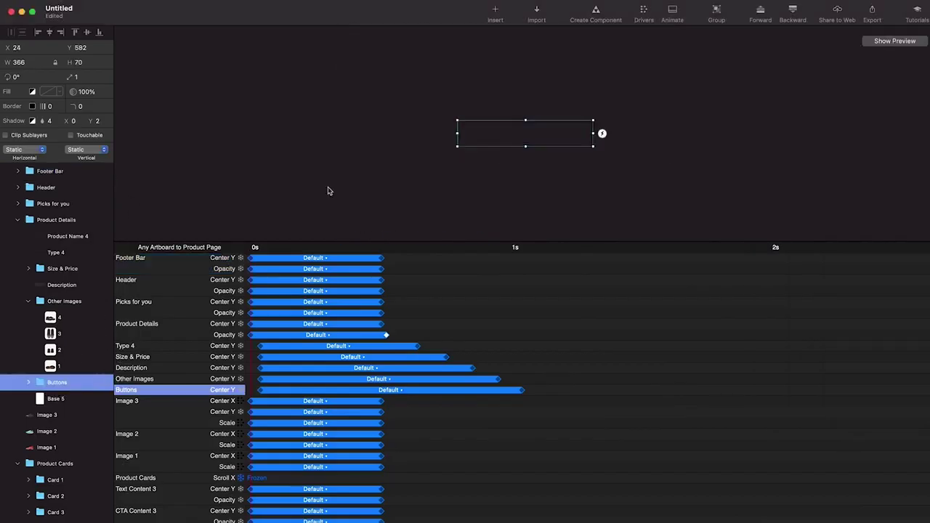
scroll(430, 92, down, 3)
scroll(491, 135, down, 4)
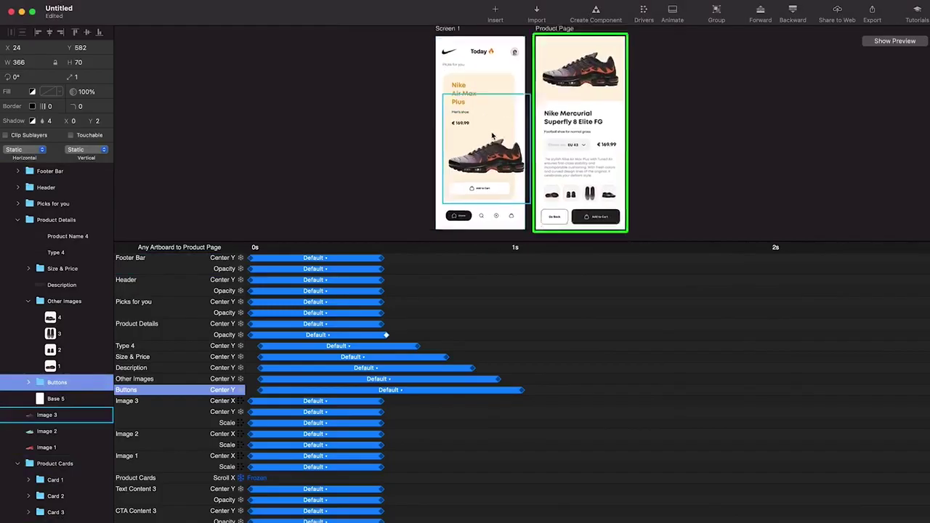
scroll(498, 228, up, 3)
click(30, 383)
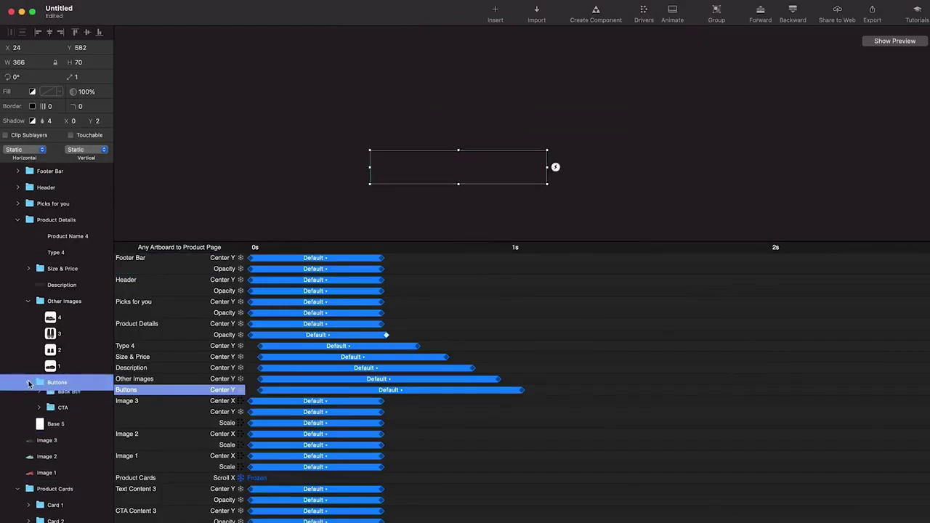
click(61, 401)
click(63, 416)
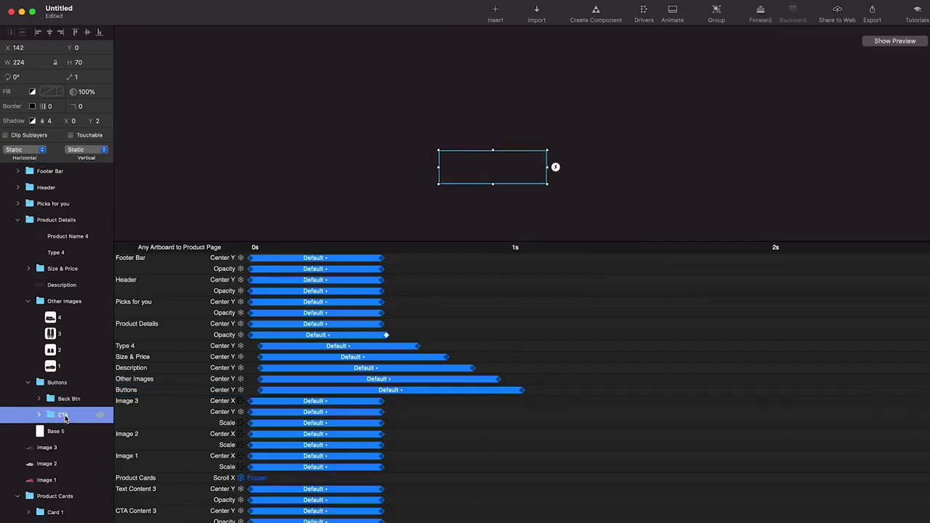
key(shift+Down)
key(shift+Down)
key(shift+Down)
key(shift+Down)
key(shift+Down)
key(shift+Down)
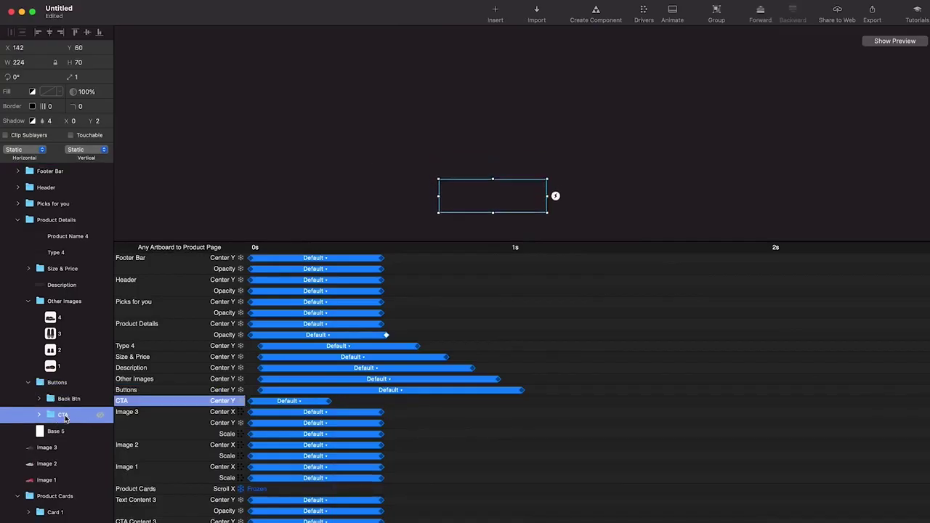
- Move the Back Btn group in Screen 1's Buttons straight down by 20, to Y 20
click(66, 405)
key(shift+Down)
key(shift+Down)
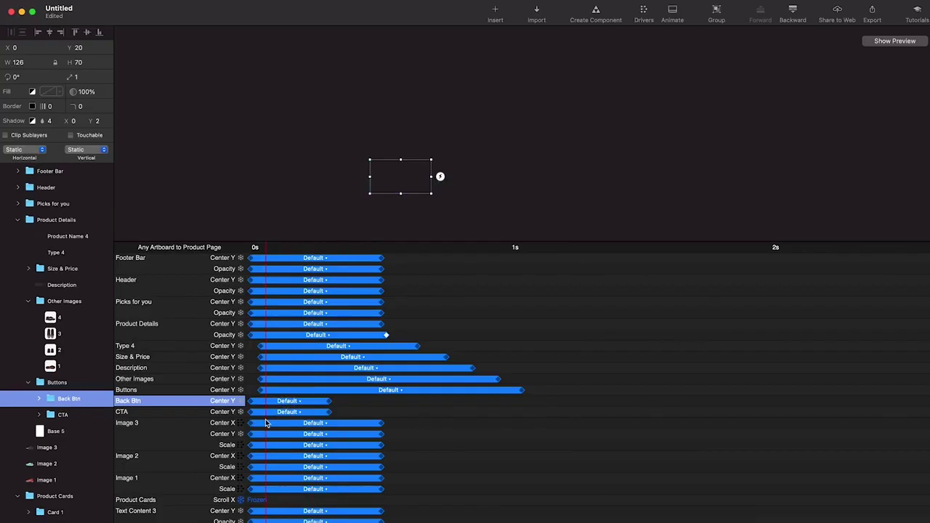
- Shift the Back Btn and CTA segments to start at about 0.04 s, extending their ends to about 0.74 s and 0.97 s
drag(266, 421, 350, 404)
drag(356, 401, 281, 403)
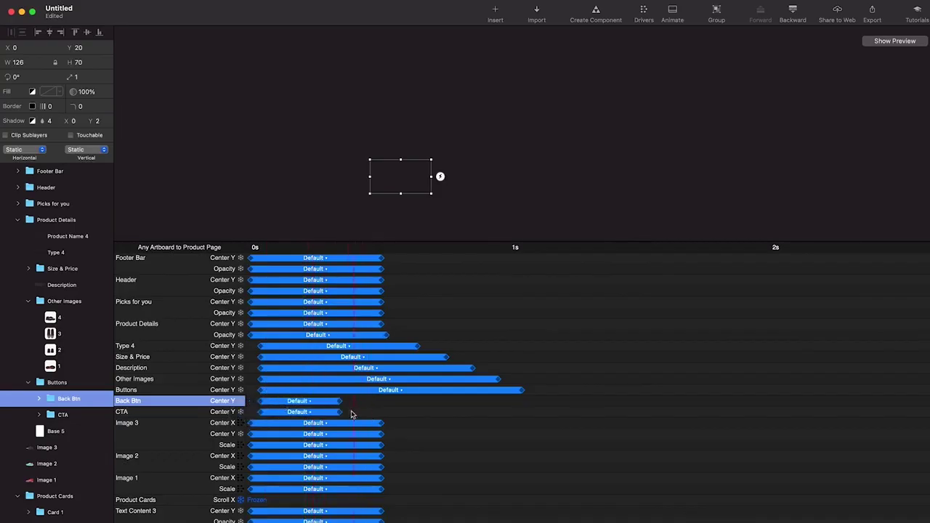
drag(340, 404, 446, 416)
drag(338, 419, 504, 412)
- Preview the card tap transition with the staggered Back Btn and CTA timing
click(895, 41)
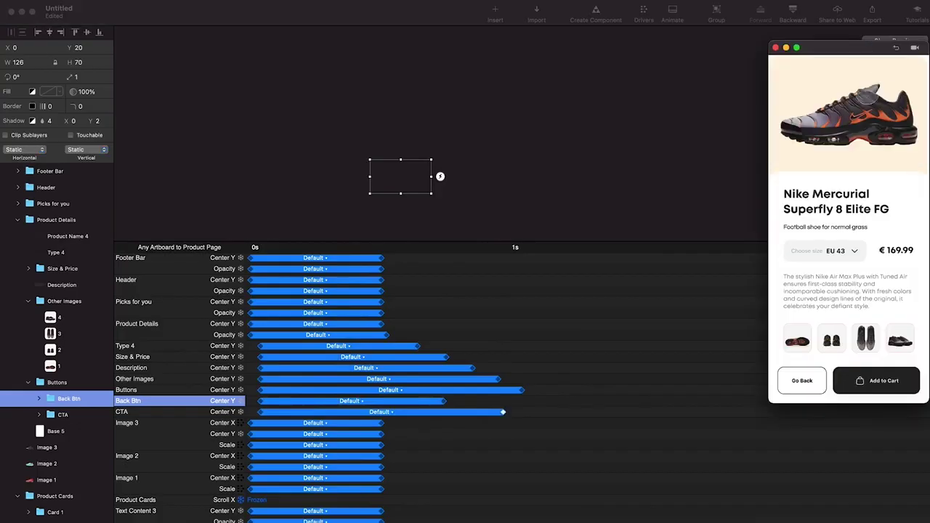
click(896, 47)
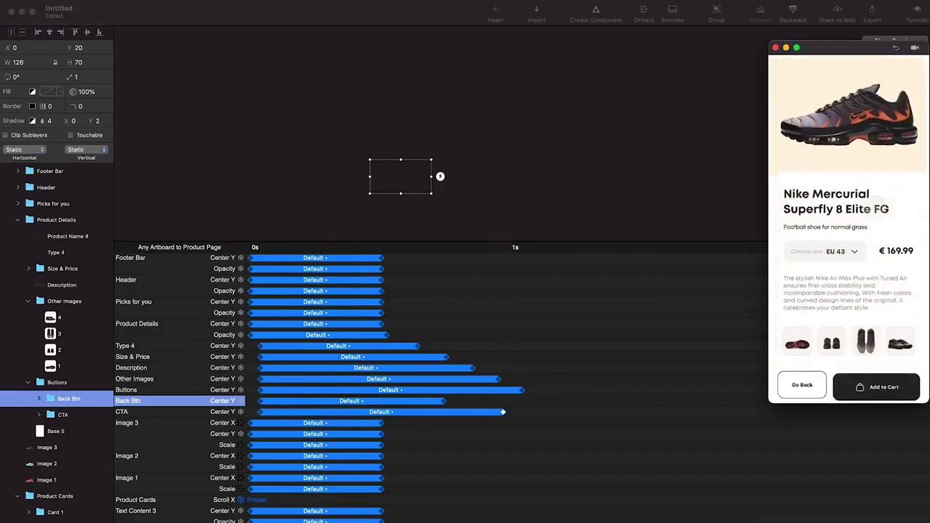
click(523, 419)
- Try extending the CTA segment to 1.17 s and the Back Btn segment to about 0.9 s, and preview the transition
drag(502, 412, 558, 417)
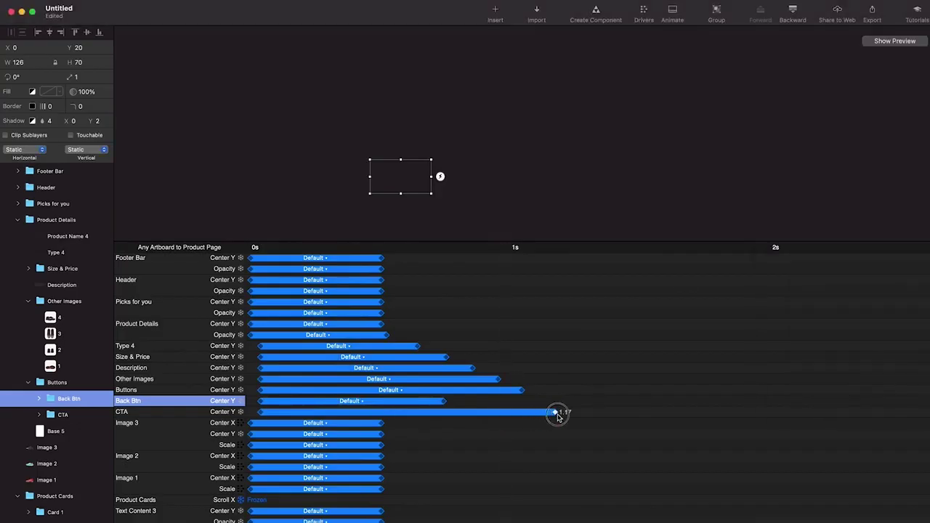
drag(444, 401, 484, 401)
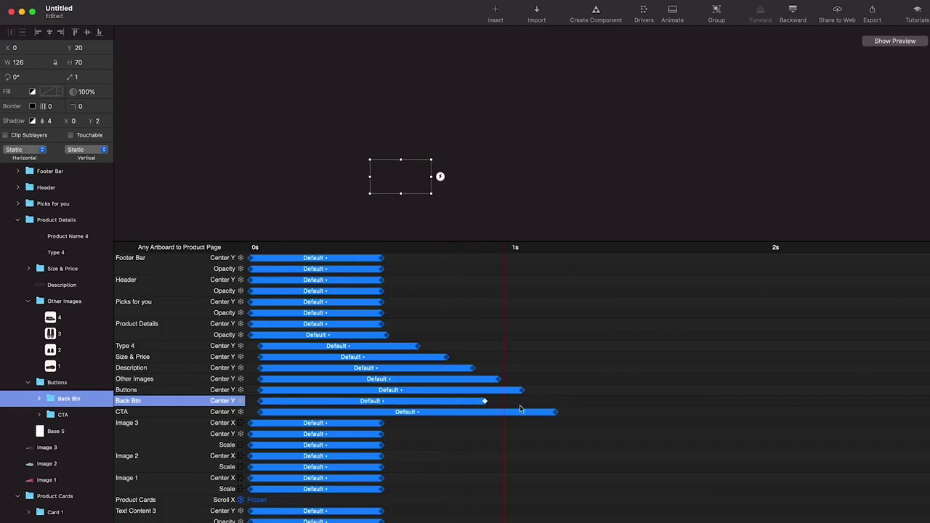
click(927, 31)
click(901, 48)
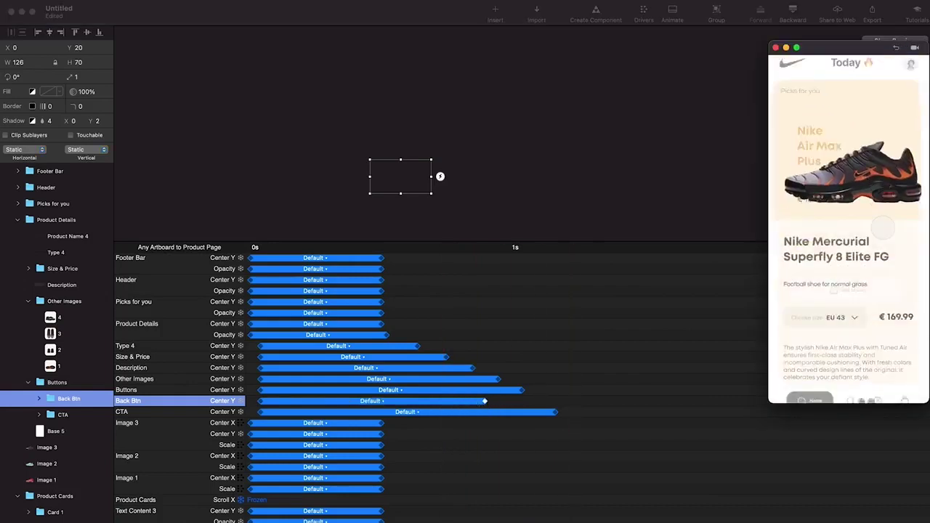
click(589, 422)
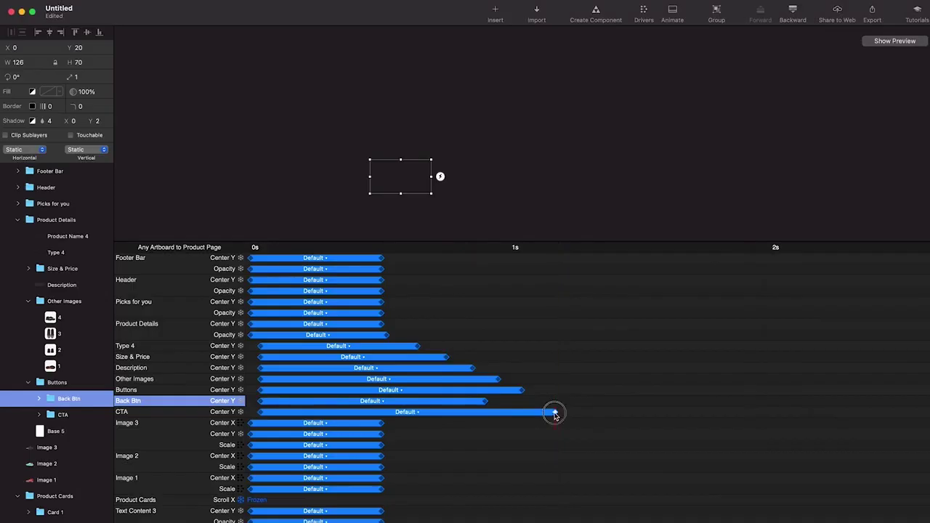
- Extend the CTA segment to about 1.38 s and the Back Btn segment to about 1.11 s, and preview the transition
drag(554, 413, 611, 412)
drag(487, 407, 543, 411)
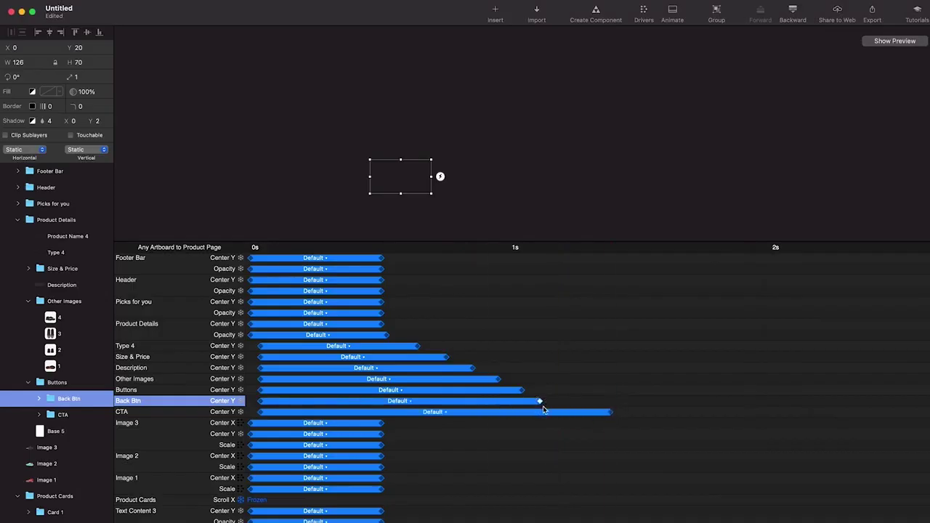
click(894, 42)
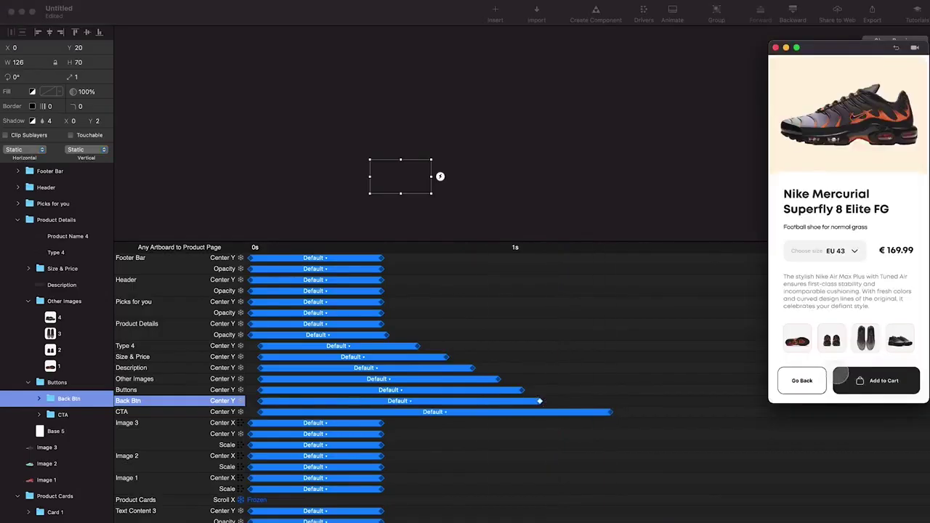
click(895, 48)
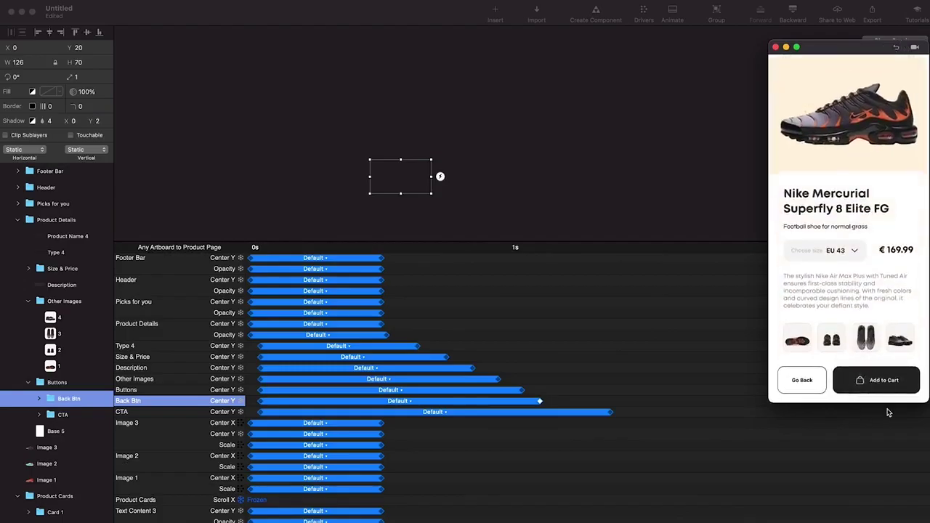
- Add a Tap transition from the Product Page's Go Back button group to Screen 1
scroll(497, 210, up, 5)
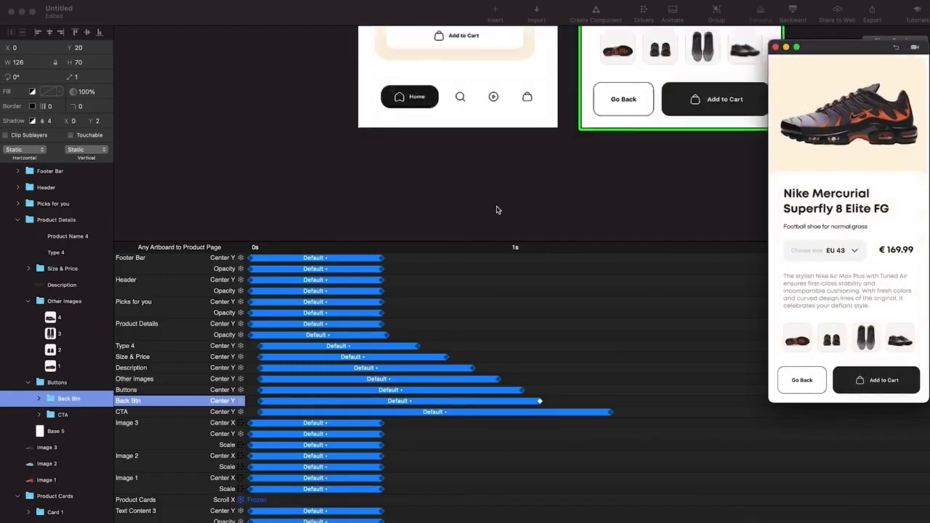
click(492, 158)
scroll(492, 155, up, 3)
scroll(492, 155, right, 4)
double_click(494, 191)
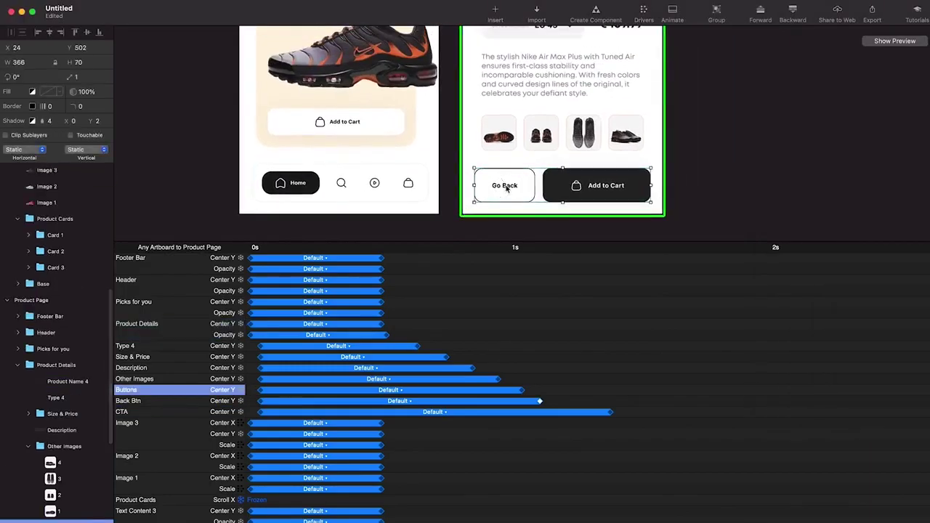
click(501, 187)
click(543, 186)
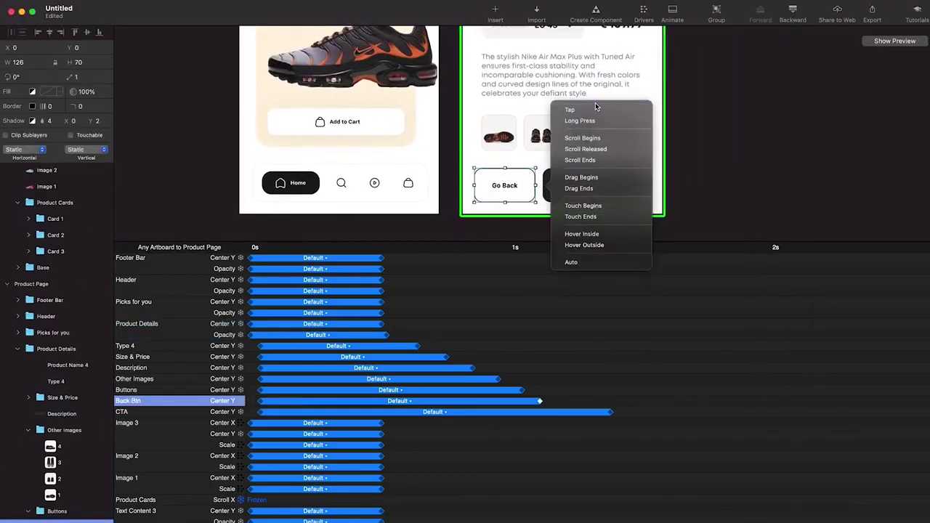
click(595, 113)
click(392, 121)
scroll(587, 164, down, 3)
scroll(587, 163, up, 5)
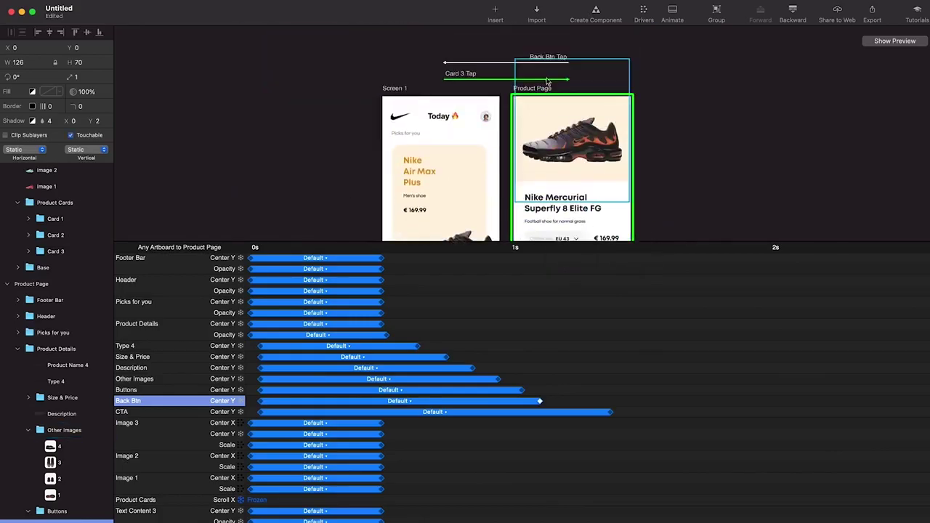
- Show the Back Btn Tap transition's timeline and preview switching between the product page and Screen 1 several times
click(513, 62)
click(874, 42)
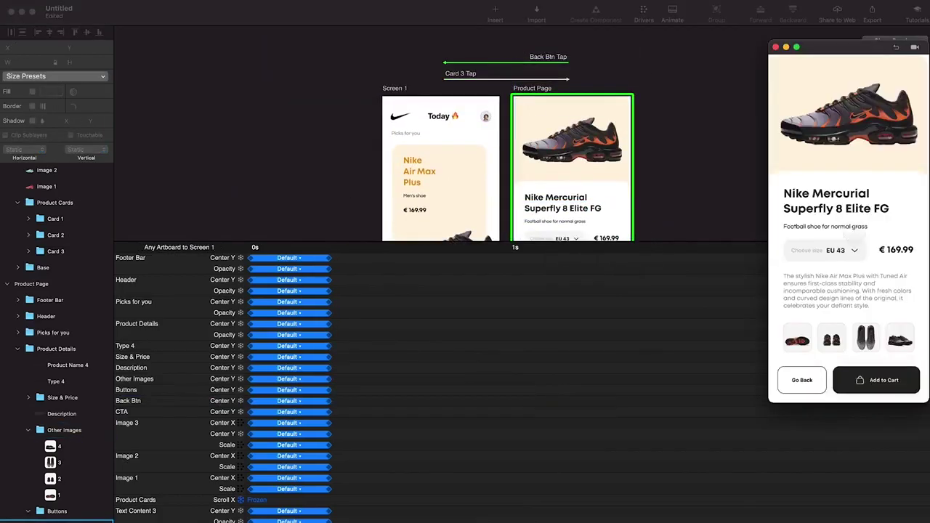
click(818, 382)
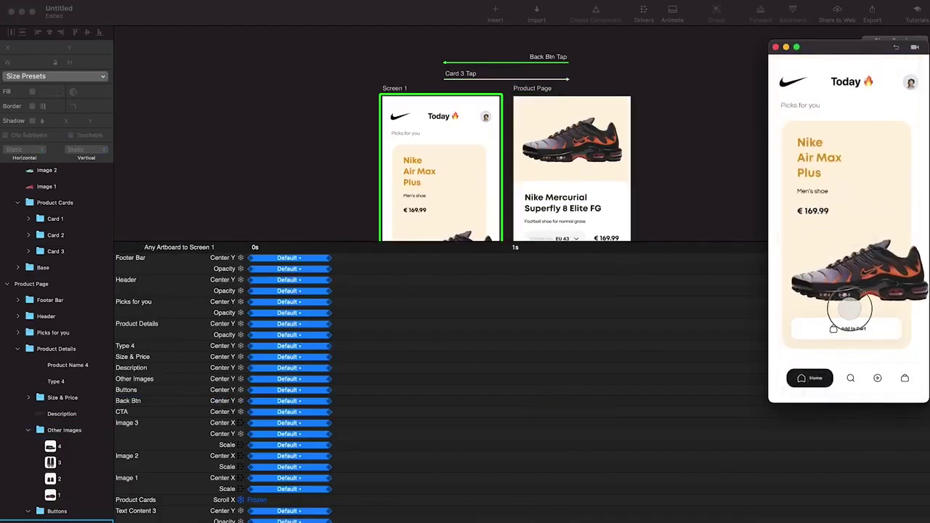
click(849, 309)
click(802, 382)
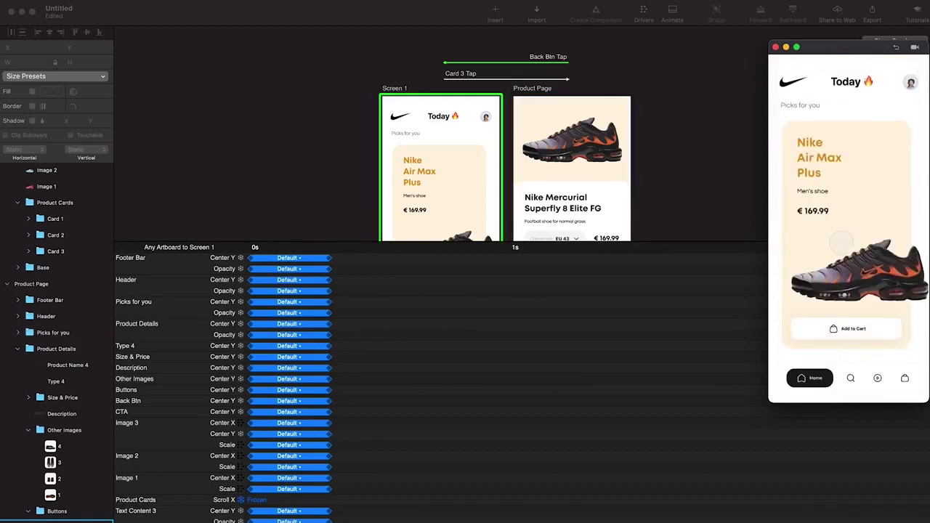
click(864, 232)
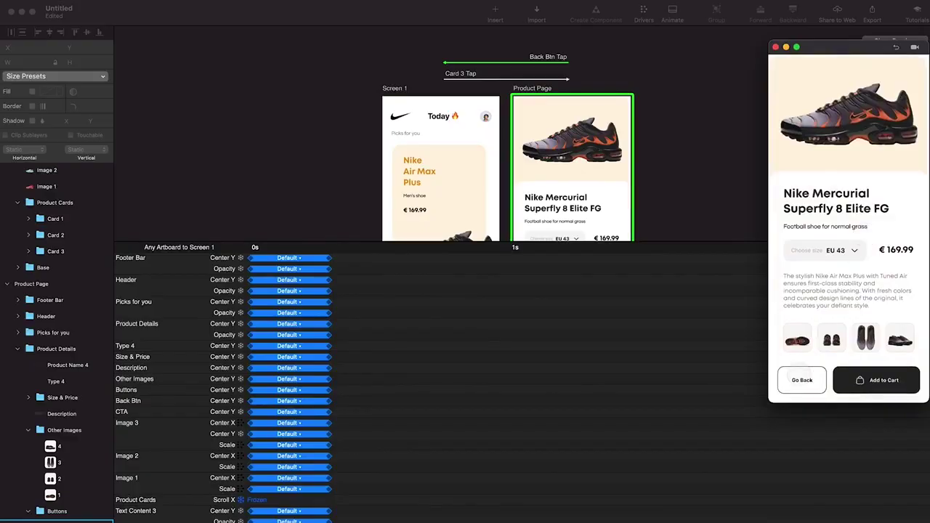
click(799, 373)
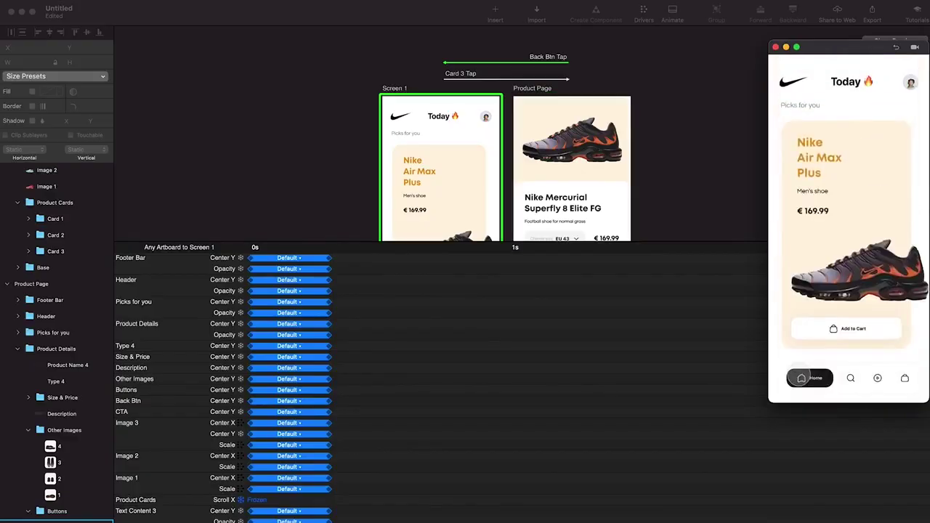
- Examine the segment timings of the Card 3 Tap transition as a reference
click(470, 82)
click(498, 78)
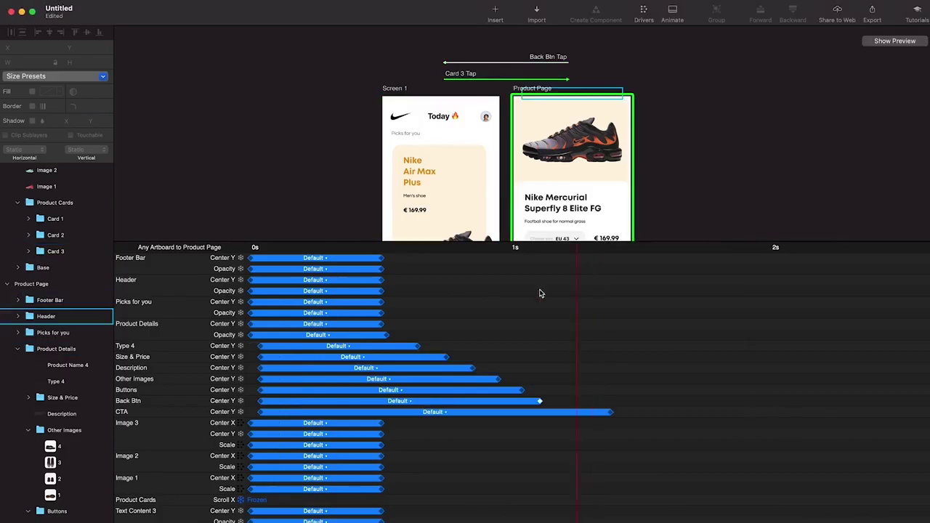
scroll(378, 393, down, 5)
scroll(371, 403, up, 5)
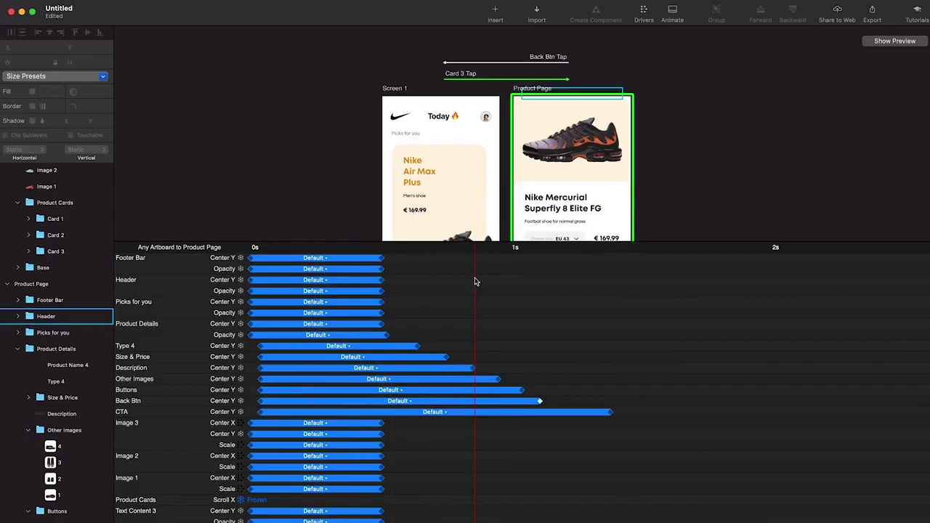
- Extend all segments of the Back Btn Tap transition together to end at about 0.5 s
click(551, 63)
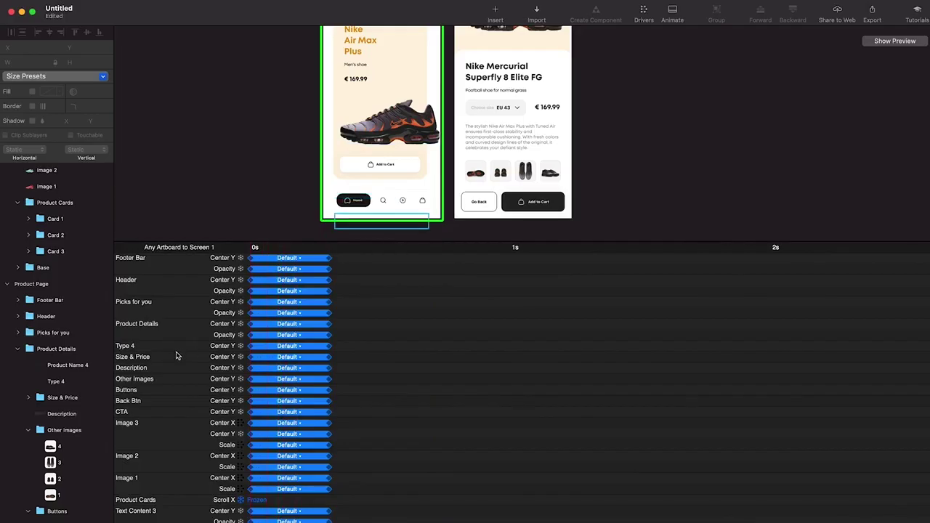
click(274, 351)
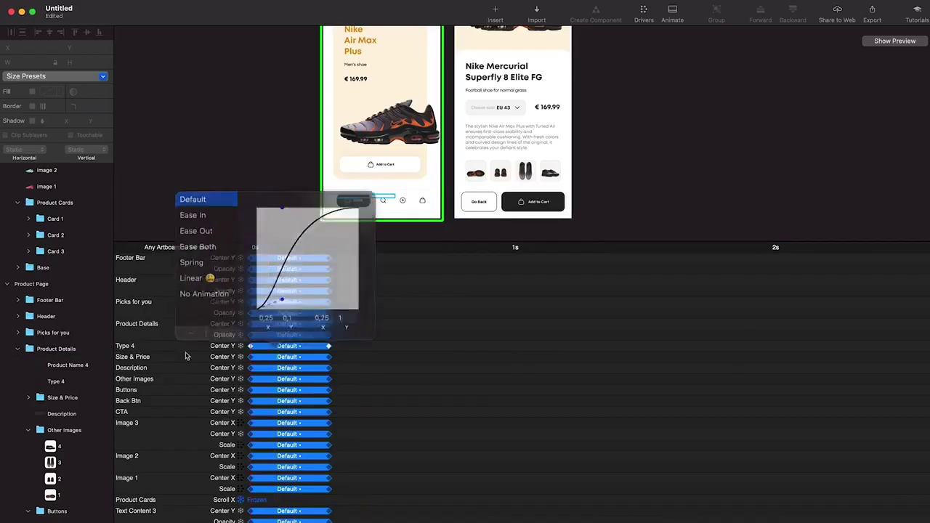
click(361, 351)
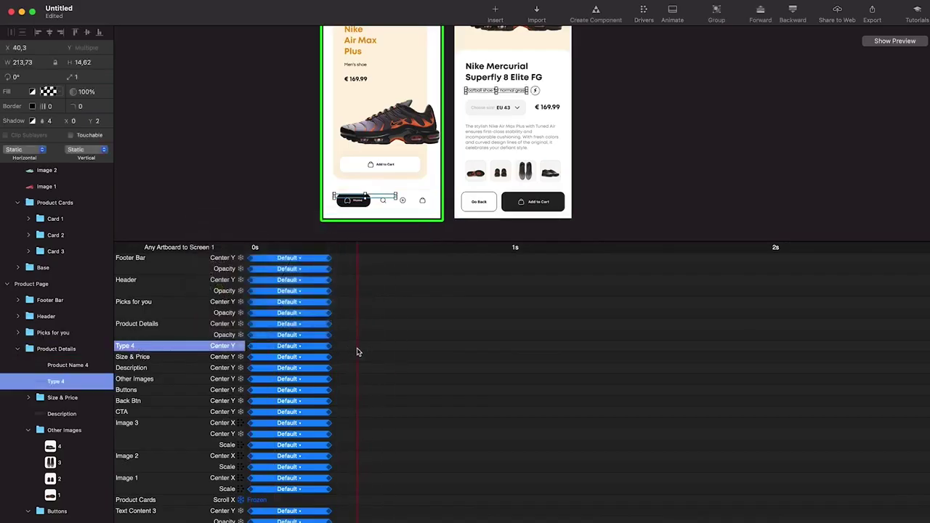
scroll(460, 187, down, 3)
scroll(460, 187, up, 1)
click(473, 176)
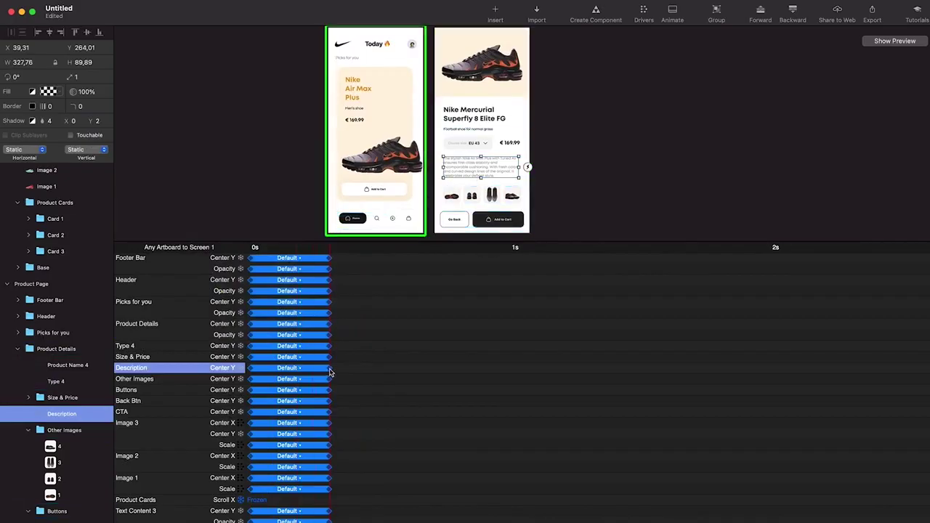
scroll(320, 508, down, 5)
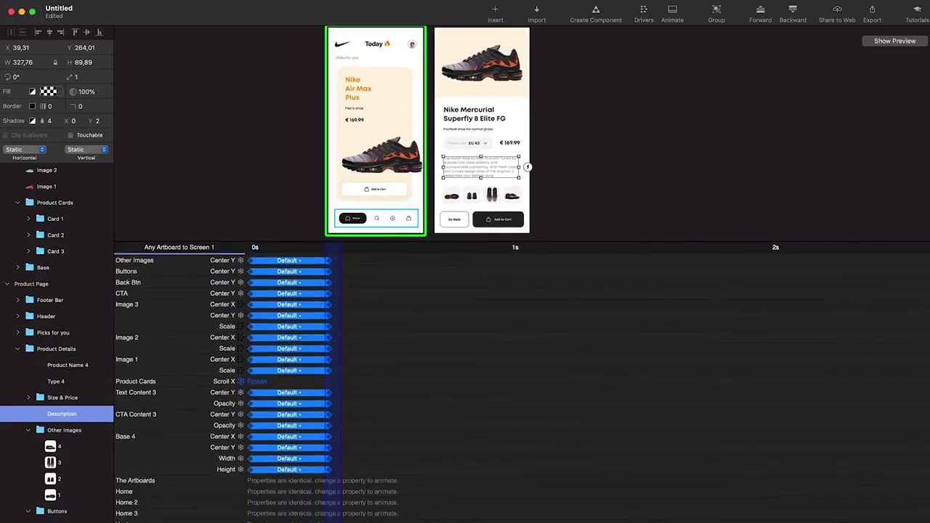
drag(332, 427, 385, 428)
scroll(393, 414, up, 5)
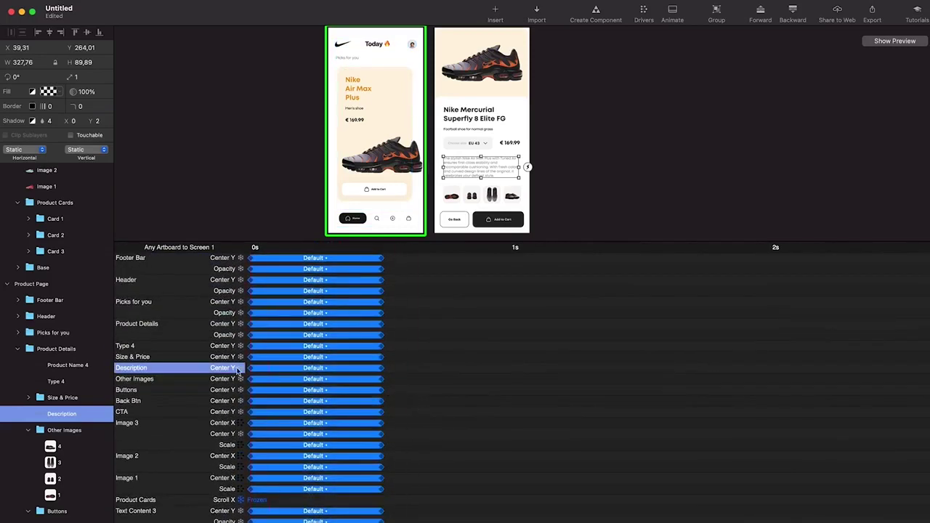
- Extend the Type 4, Size & Price, Description, Other Images and Buttons segments to about 0.59, 0.72, 0.84, 0.97 and 1.08 s
drag(381, 348, 440, 357)
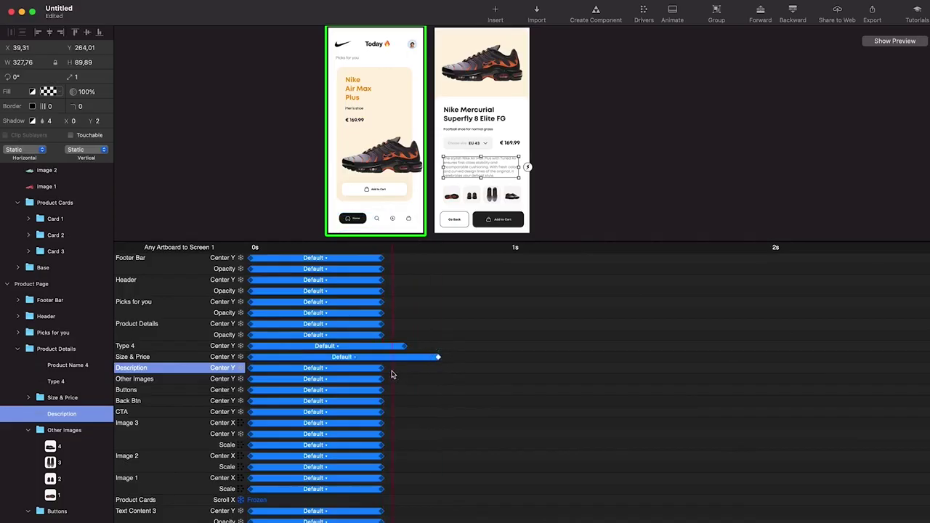
drag(382, 368, 473, 369)
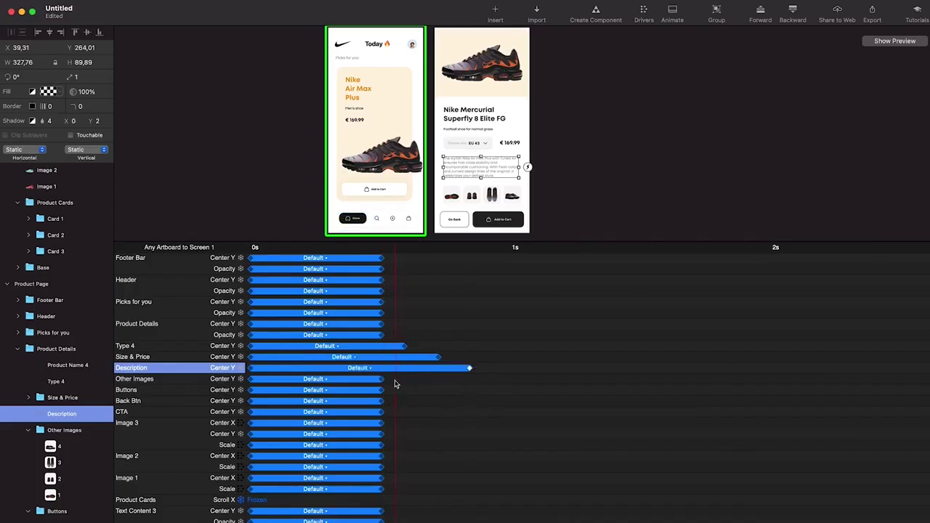
drag(381, 381, 506, 385)
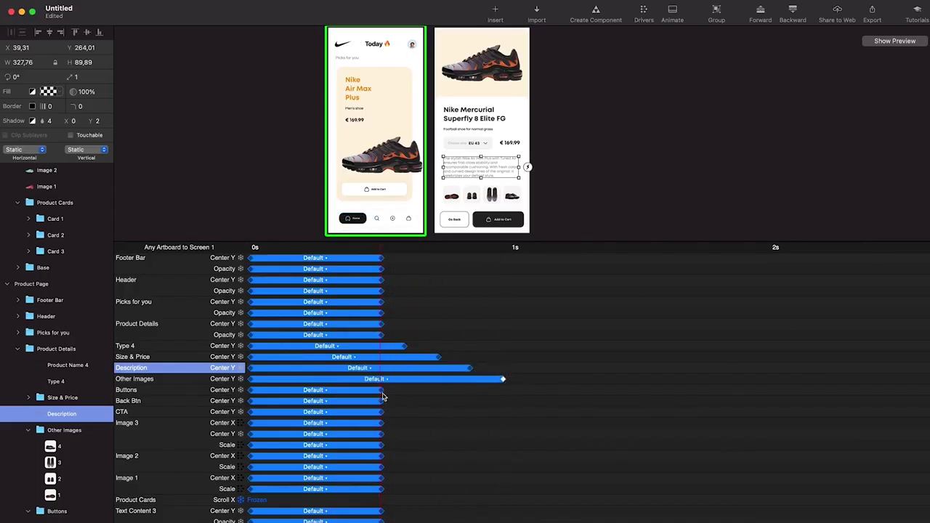
drag(381, 393, 534, 390)
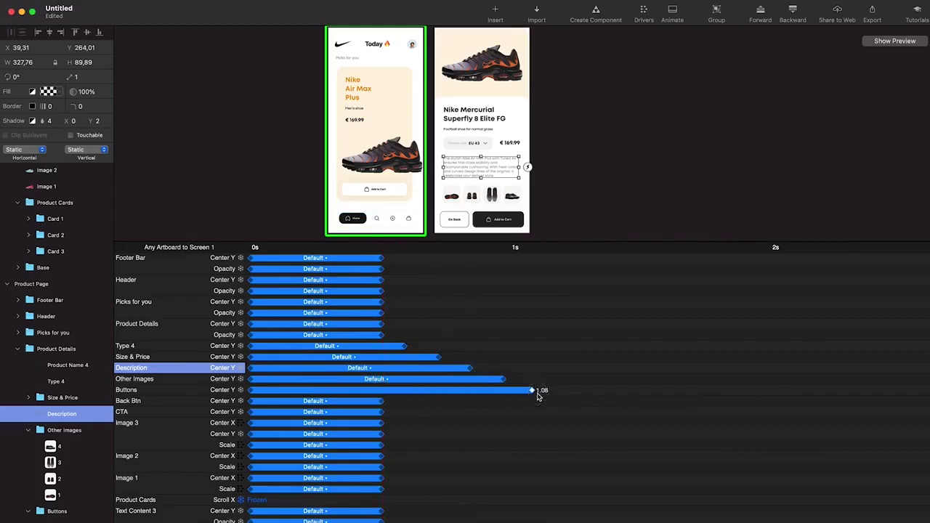
- Preview opening the product page and going back repeatedly with the staggered return timing
click(882, 42)
click(858, 207)
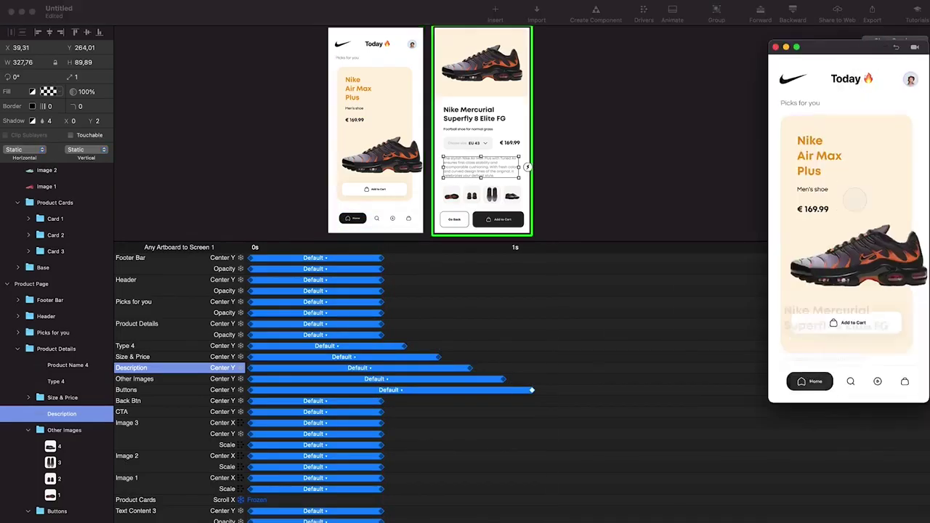
click(801, 380)
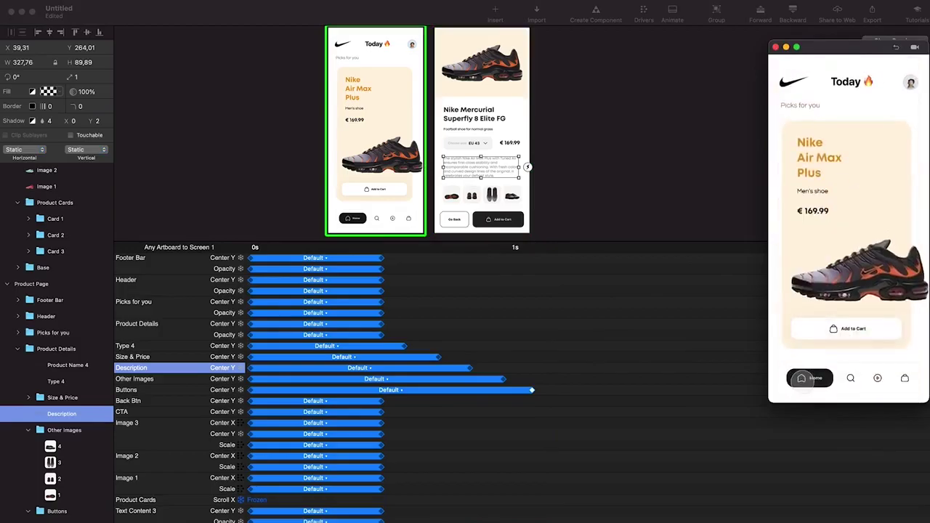
click(802, 379)
click(802, 384)
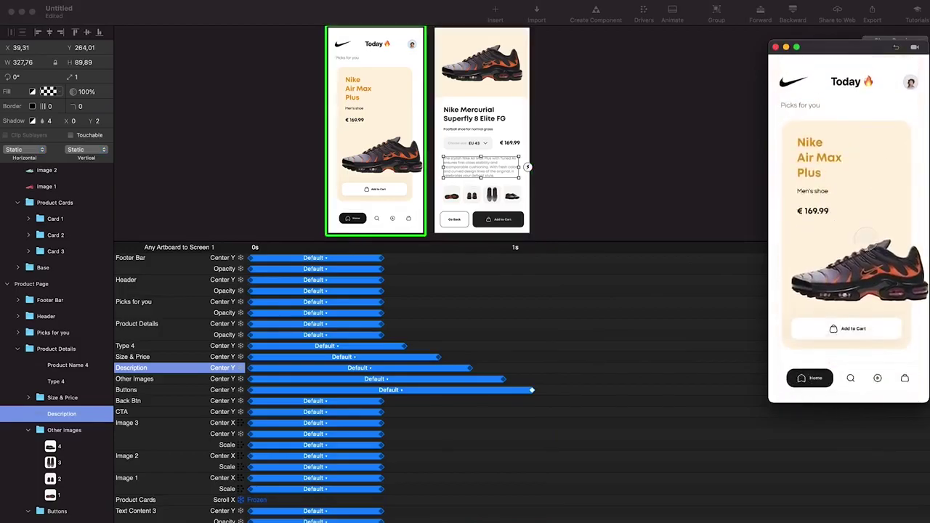
click(802, 382)
click(802, 383)
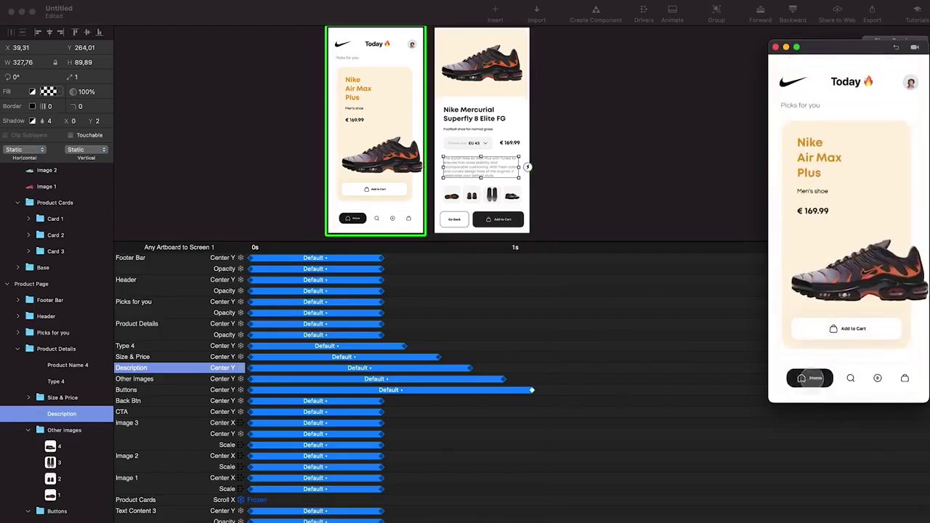
- Extend the Center X, Center Y and Scale segments of Image 3 in the Back Btn Tap transition to about 0.92 s
scroll(504, 156, up, 4)
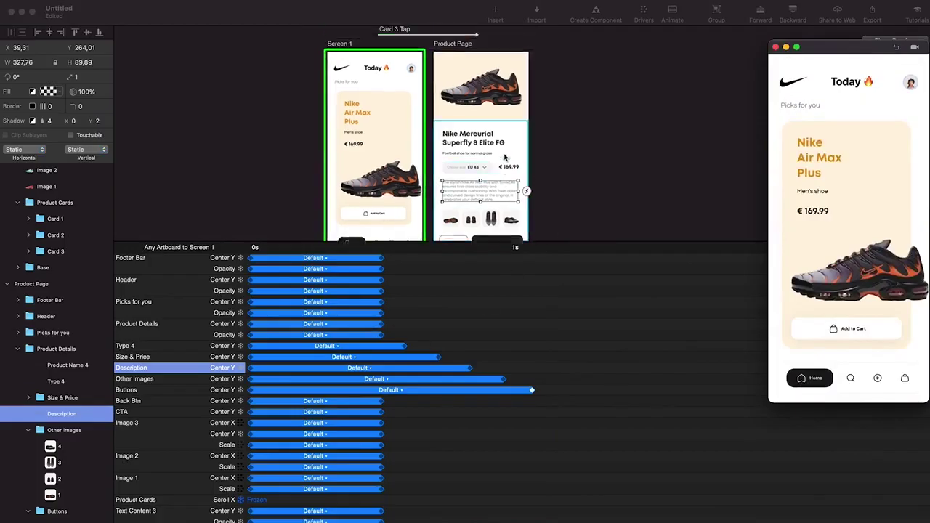
click(497, 129)
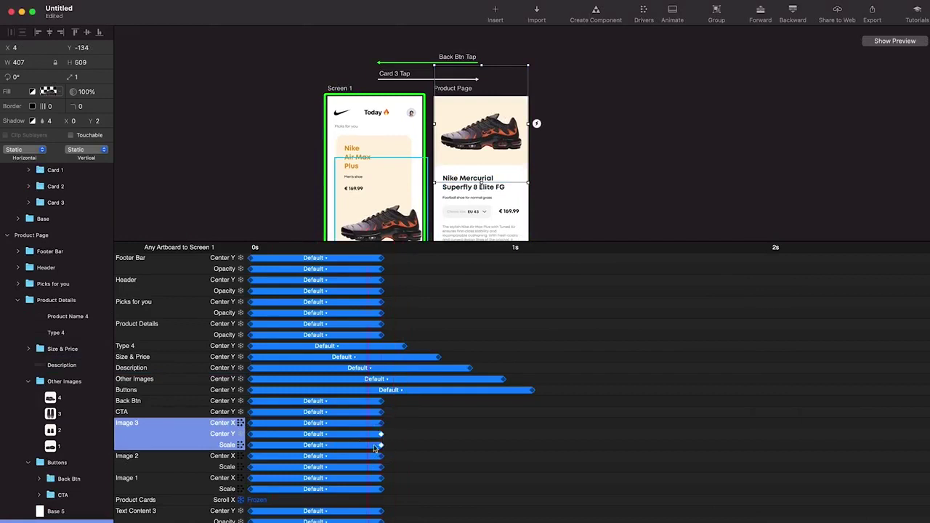
drag(380, 438, 492, 438)
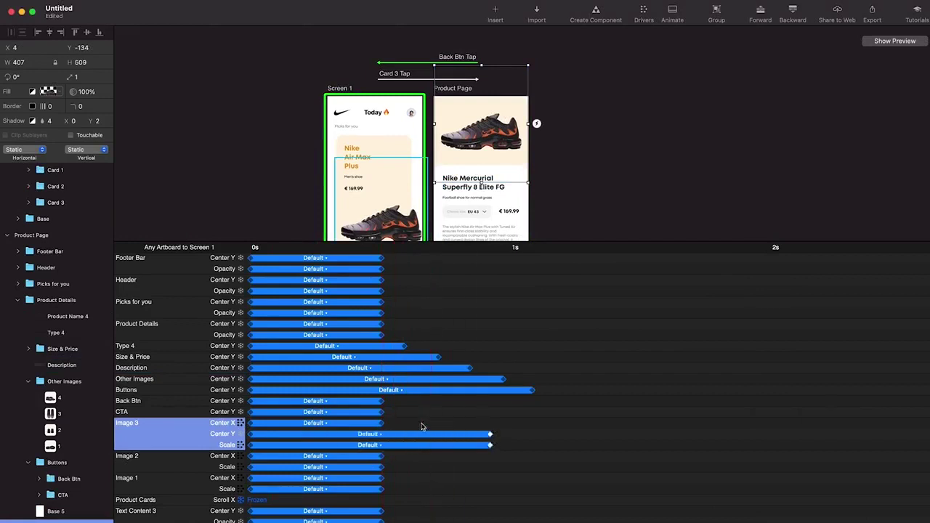
drag(380, 424, 491, 423)
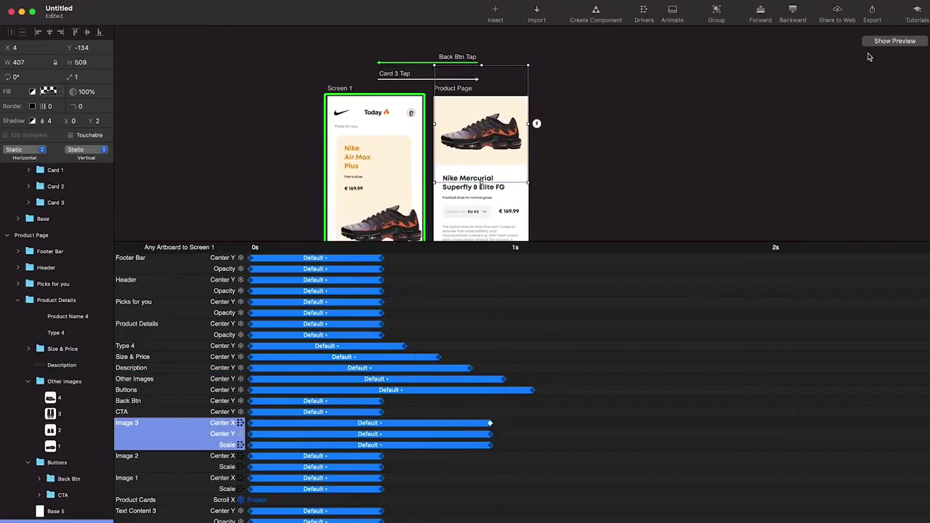
- Preview opening the product page and going back repeatedly to check the shoe image's longer return timing
click(890, 41)
click(843, 267)
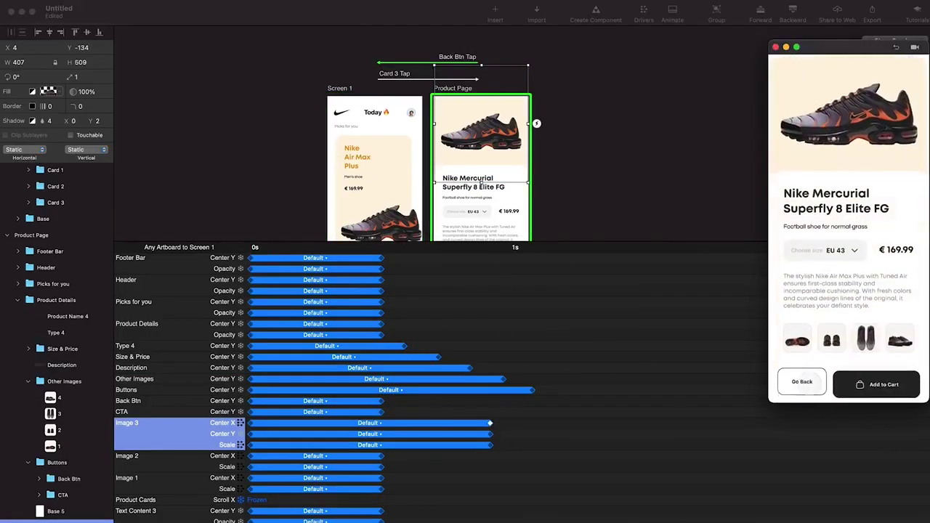
click(802, 382)
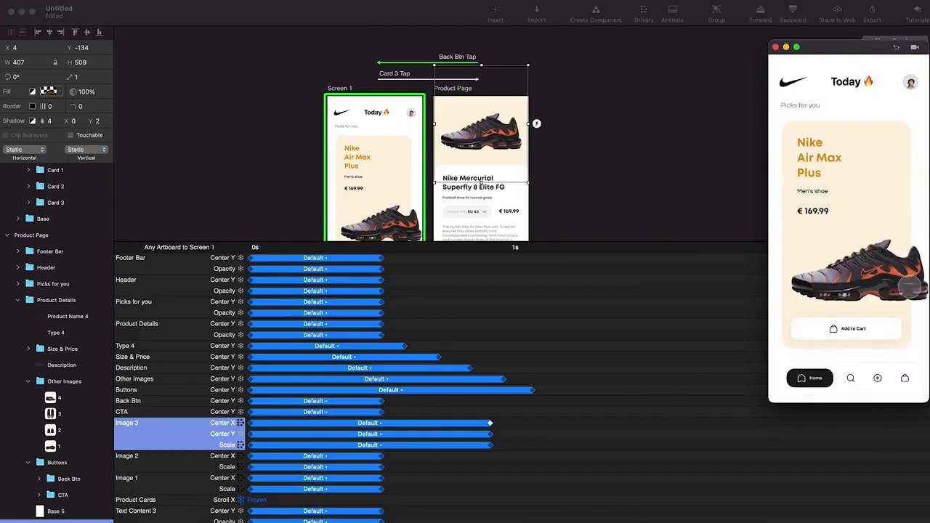
click(908, 287)
click(802, 379)
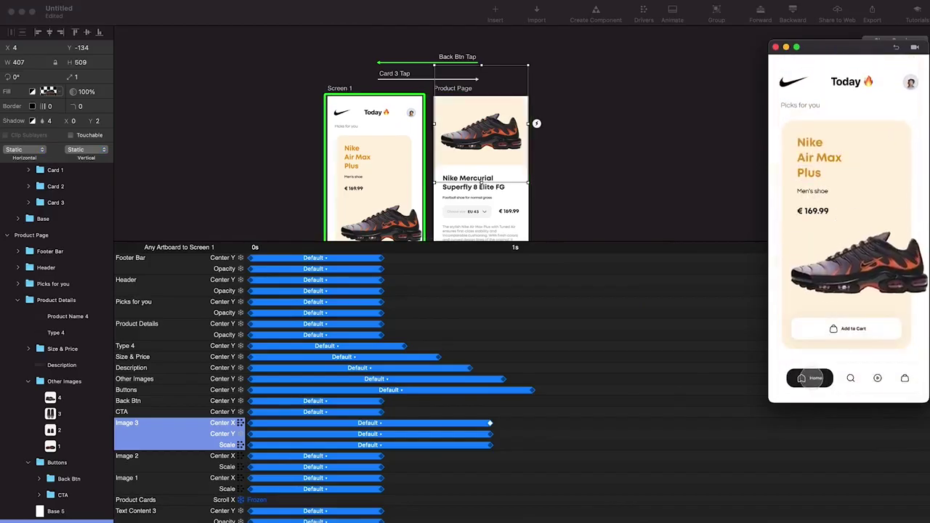
click(877, 254)
click(802, 374)
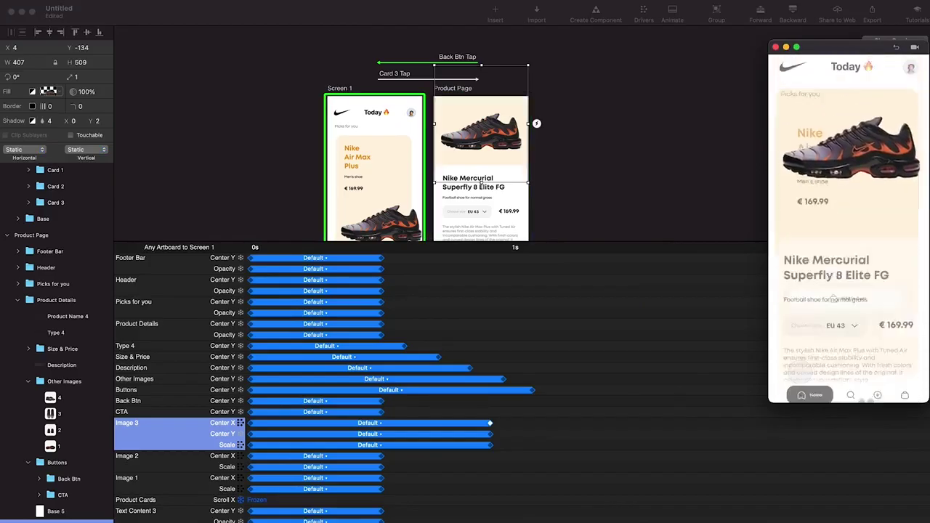
click(525, 325)
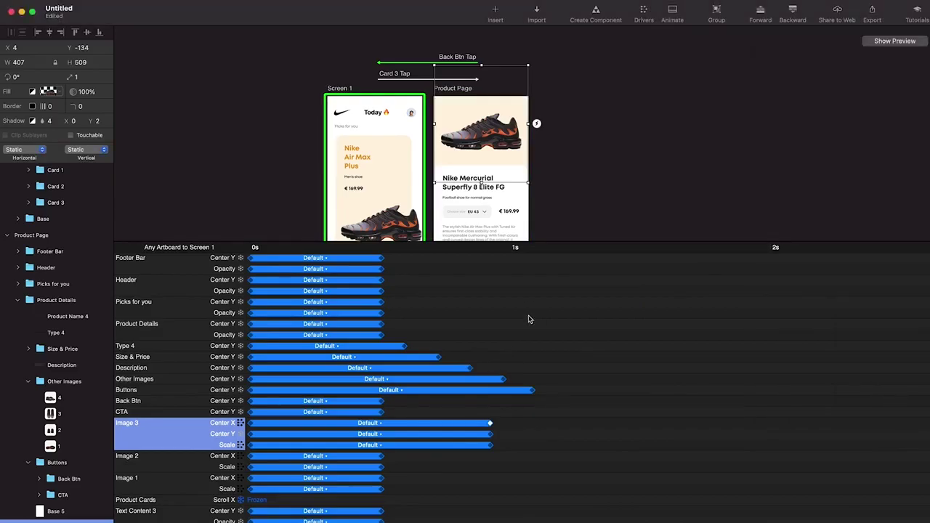
- Set the easing of Image 3's Center X, Center Y and Scale segments to Spring in the Back Btn Tap transition
drag(505, 419, 251, 458)
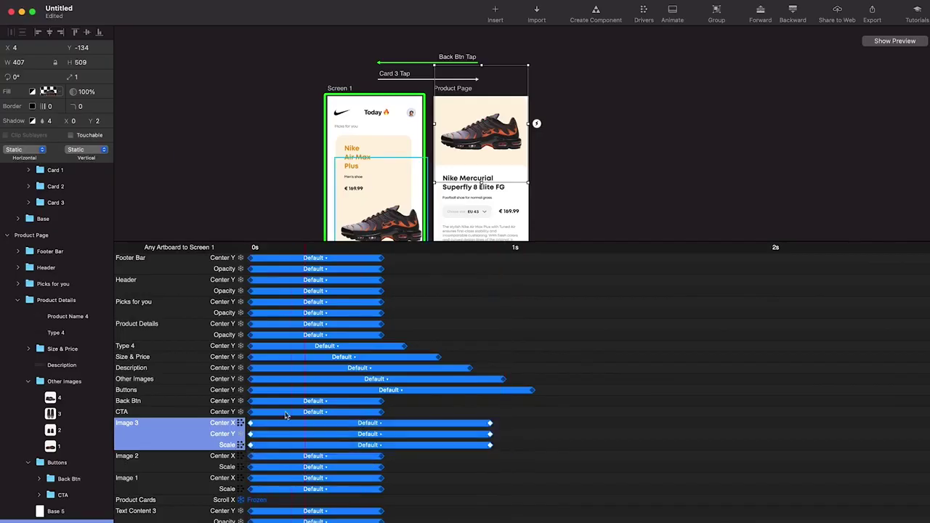
click(363, 436)
click(292, 363)
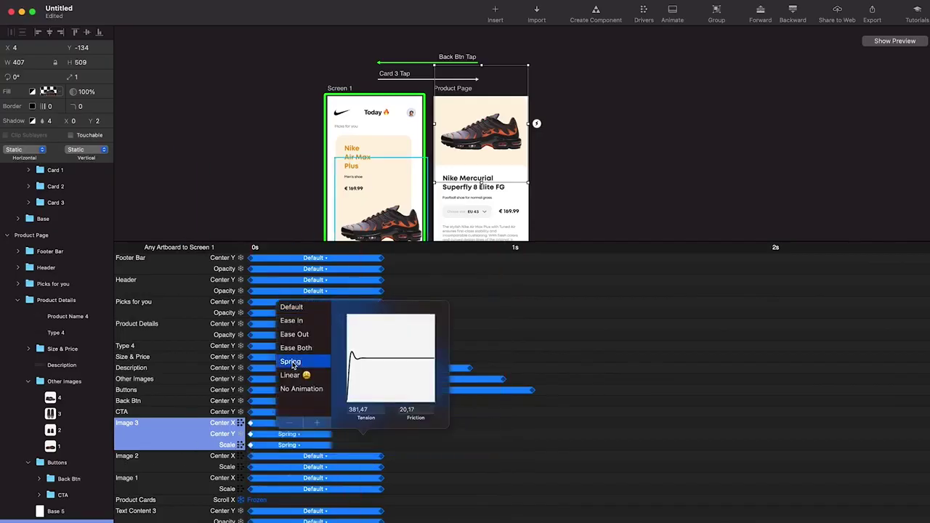
click(533, 334)
- Apply Spring easing to Image 3's Center X, Center Y and Scale segments in the Card 3 Tap transition
click(413, 80)
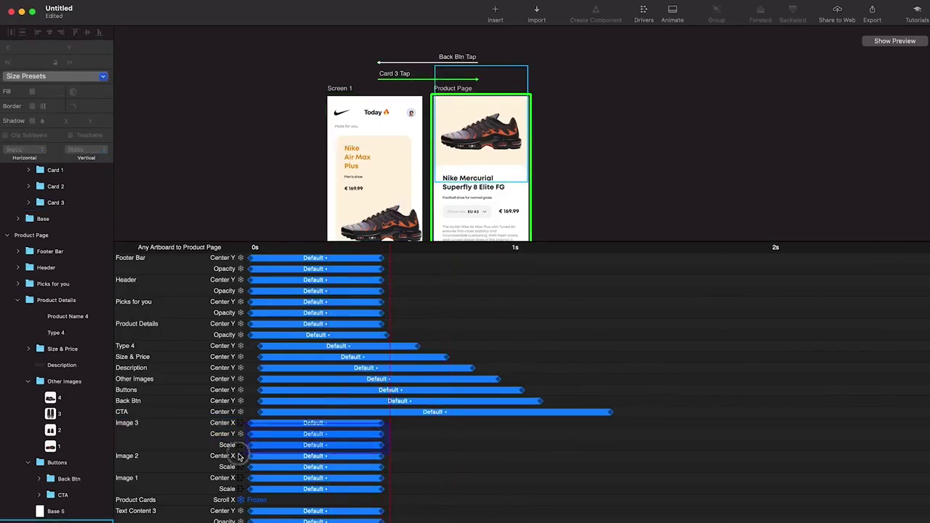
click(313, 434)
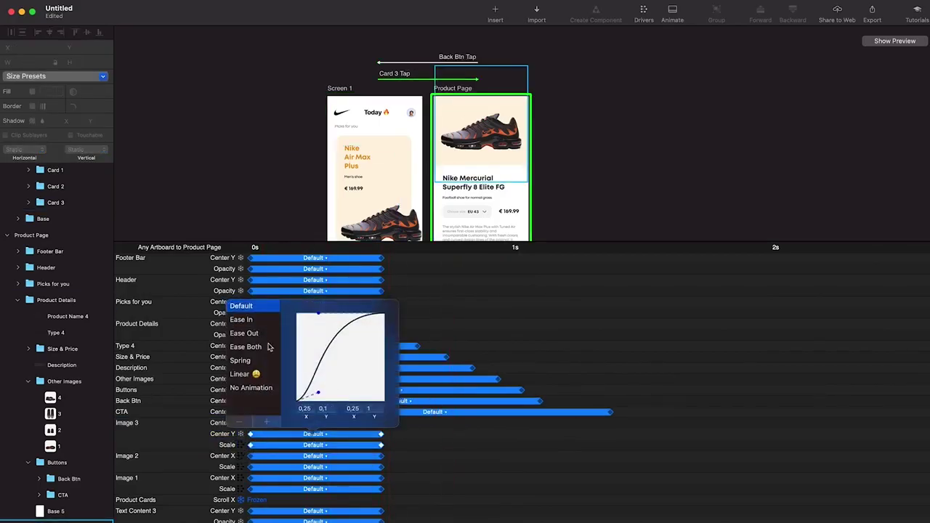
click(242, 359)
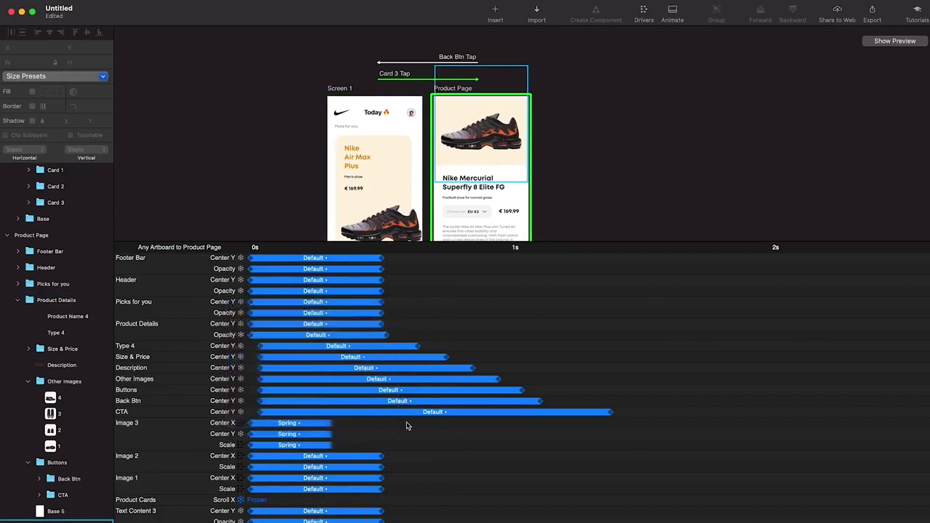
- Preview the spring motion of the shoe image by opening the product page and going back repeatedly
click(894, 41)
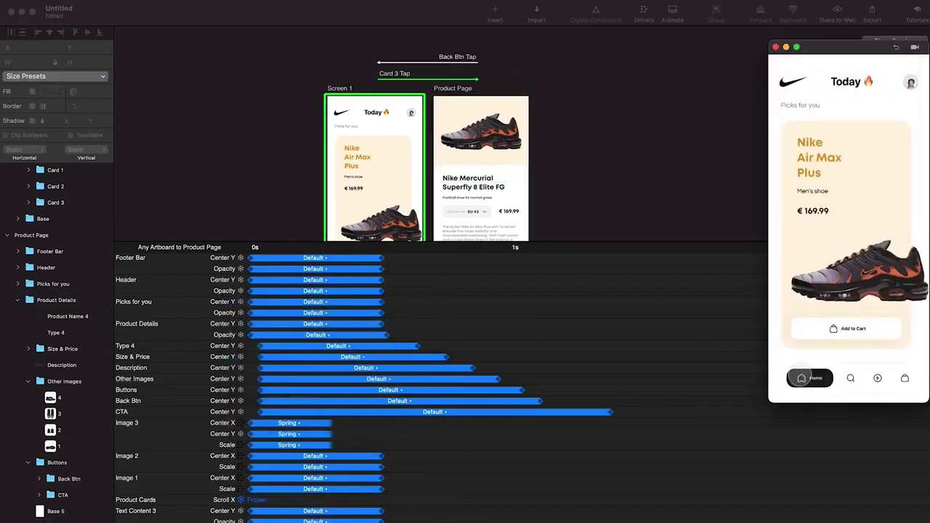
click(815, 295)
click(802, 377)
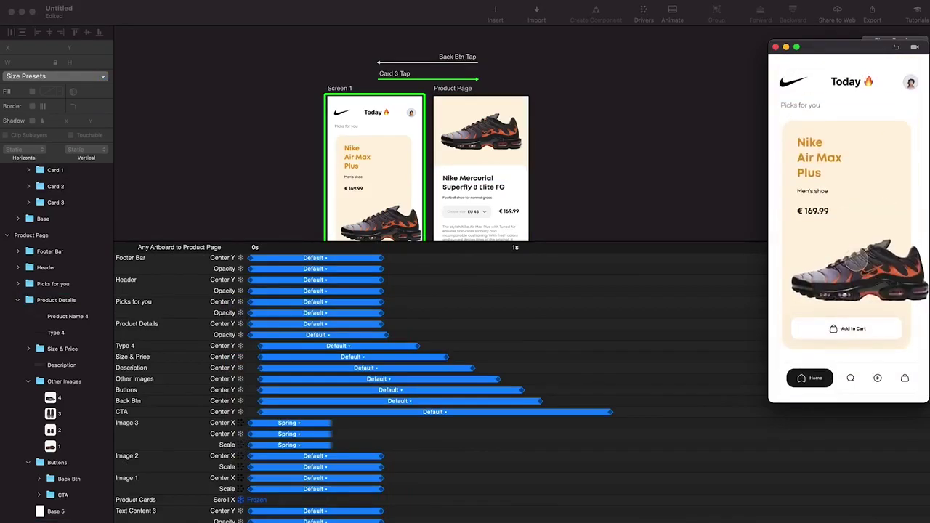
click(854, 251)
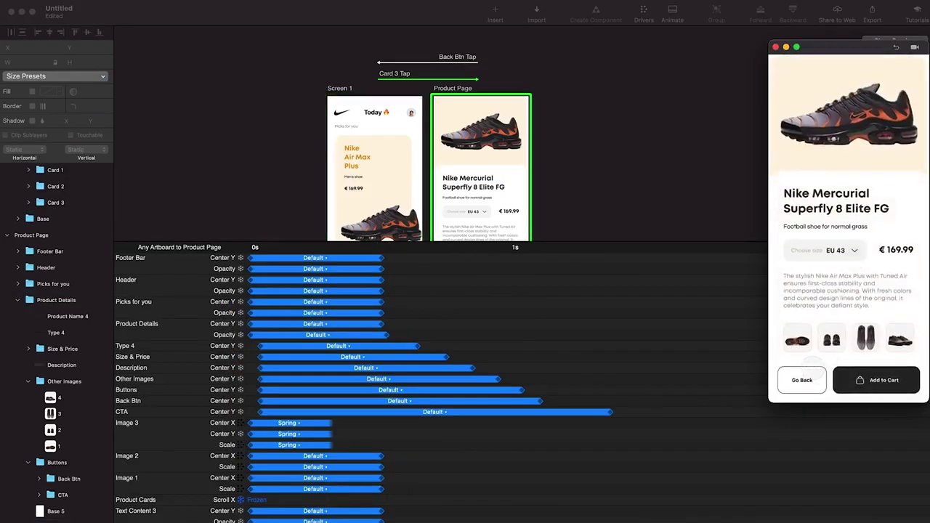
click(802, 379)
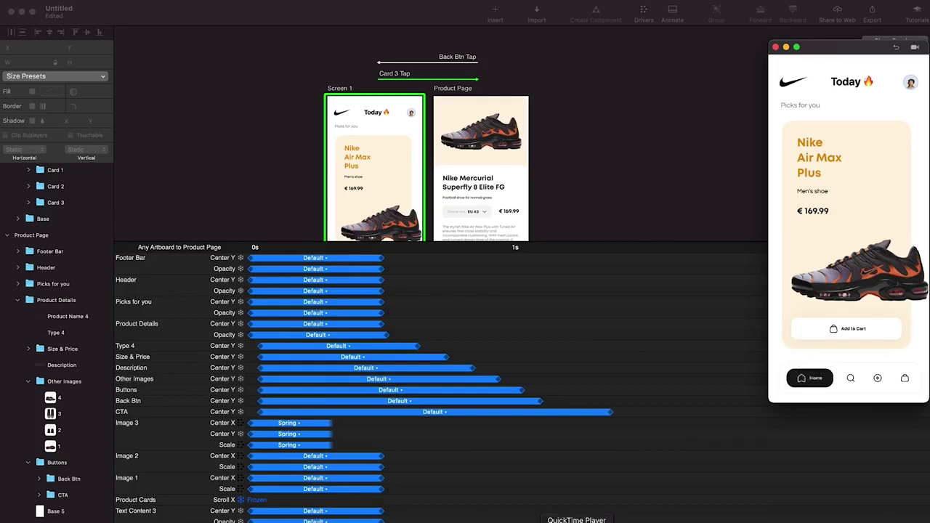
- Switch to the Prototyping in Principle-Level 1 file in Figma and deselect the Product Page frame
click(510, 522)
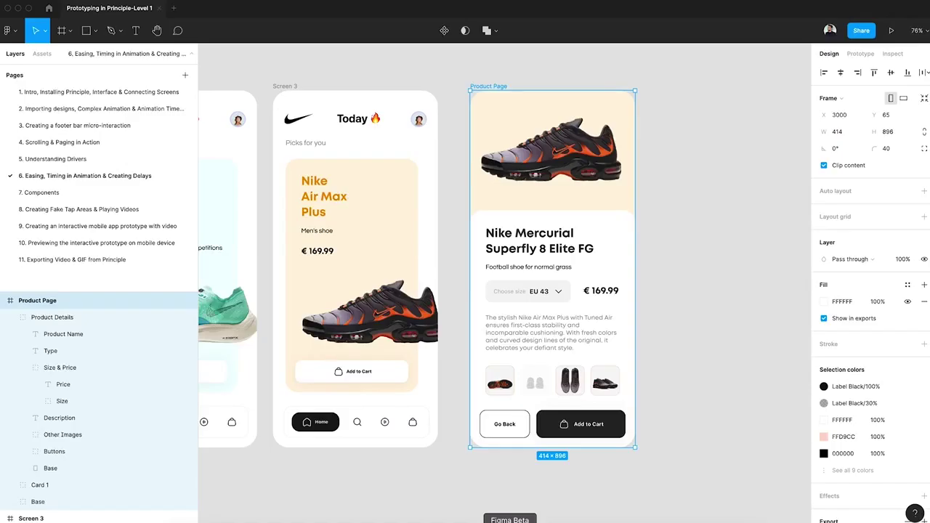
click(702, 273)
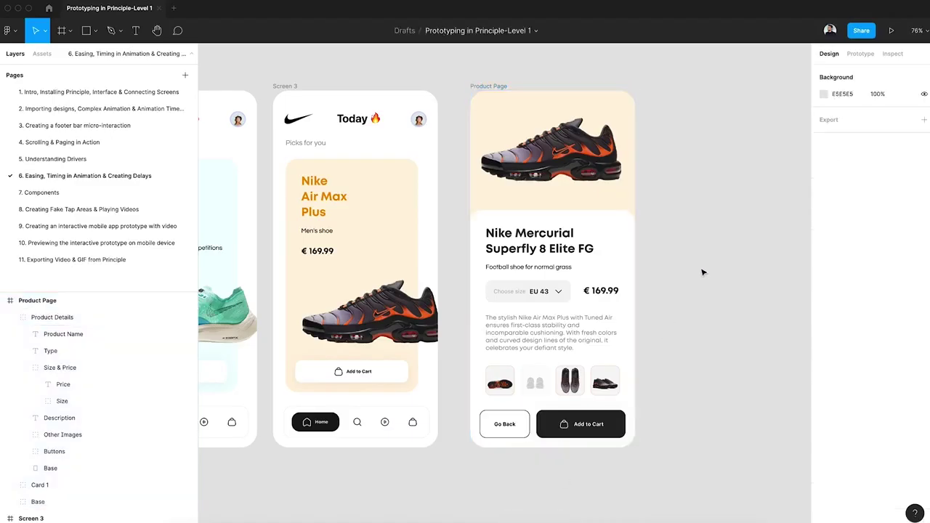